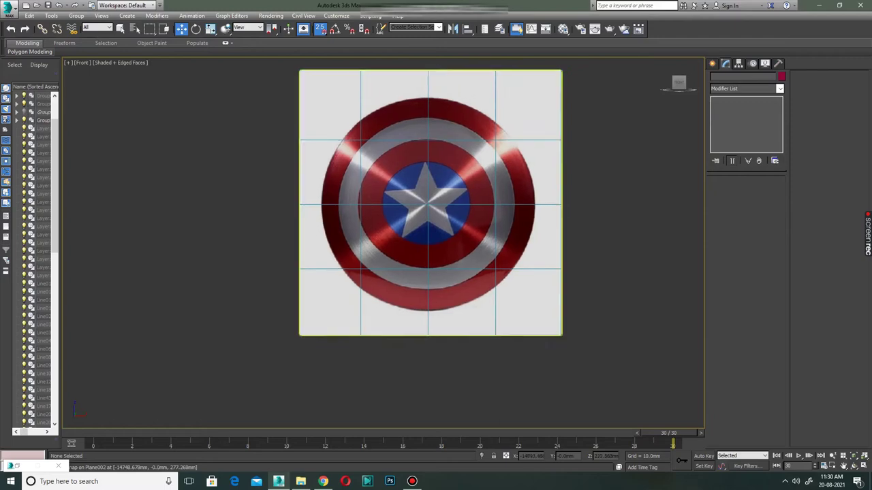
Draw a thin 21-sided cylinder disc from the shield centre over the reference
click(713, 63)
click(728, 140)
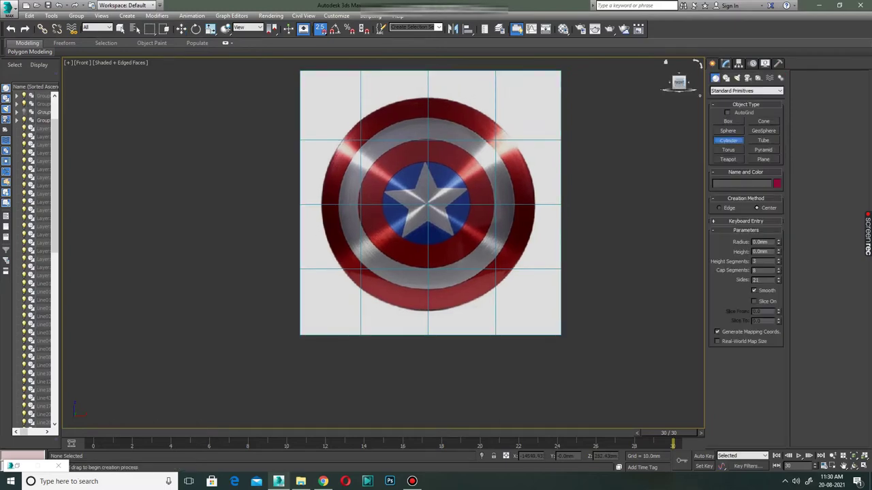
scroll(414, 216, up, 2)
scroll(414, 216, up, 3)
scroll(414, 215, down, 2)
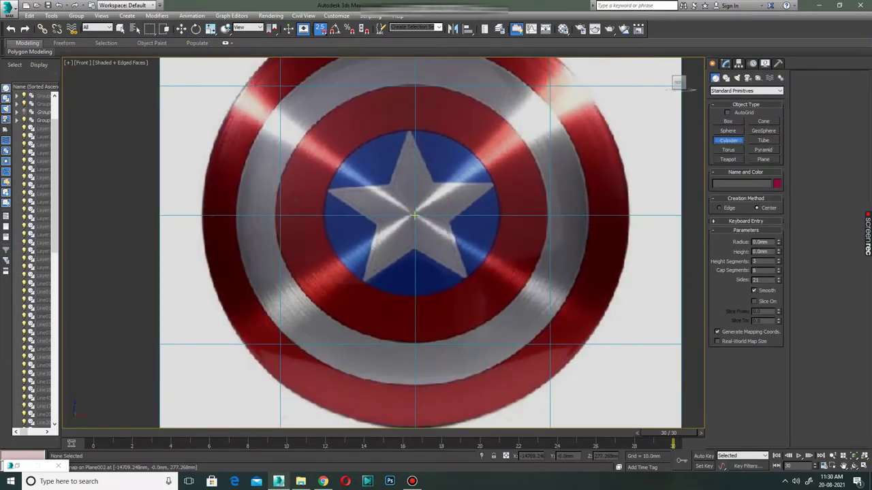
drag(414, 215, 628, 215)
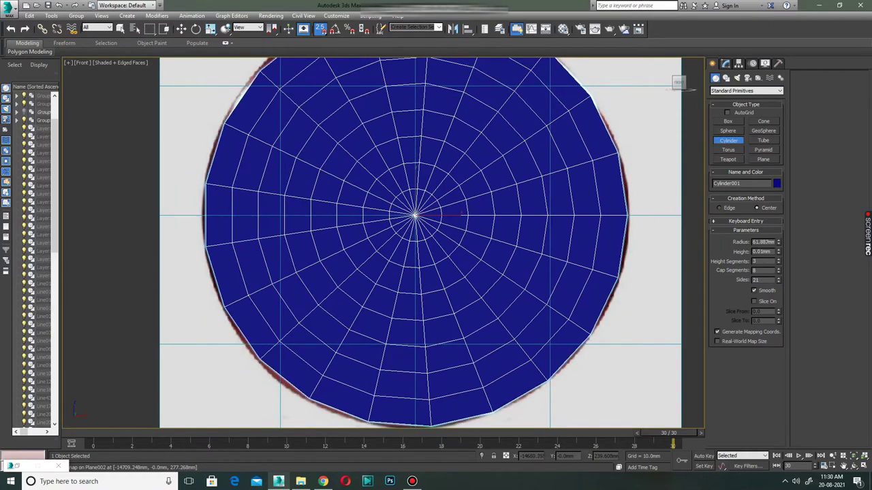
right_click(621, 216)
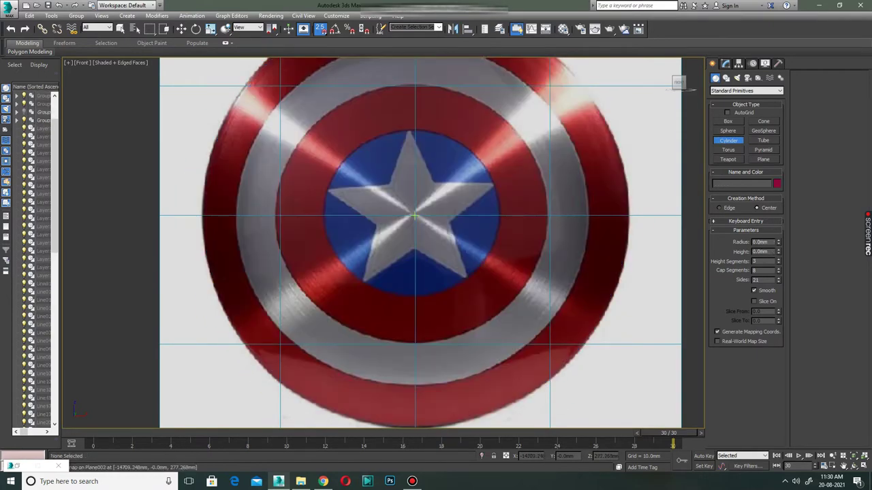
drag(414, 216, 628, 216)
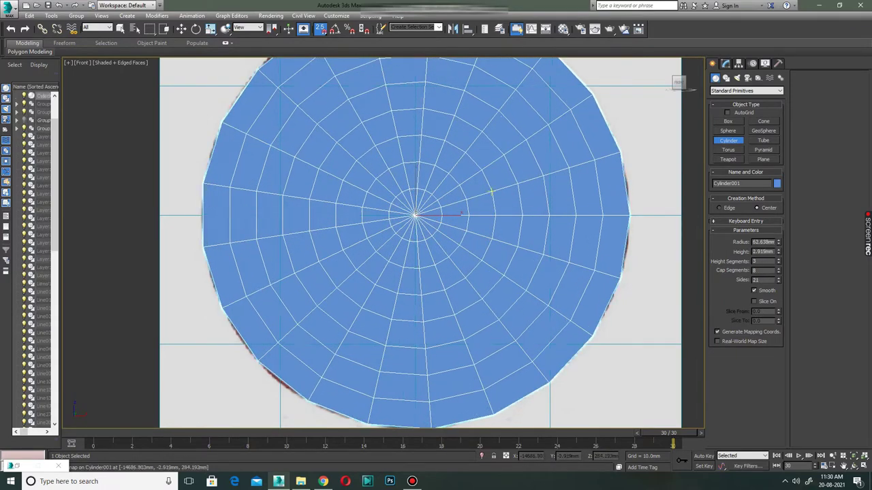
Assign the shield material to the disc in the Material Editor
key(m)
click(530, 250)
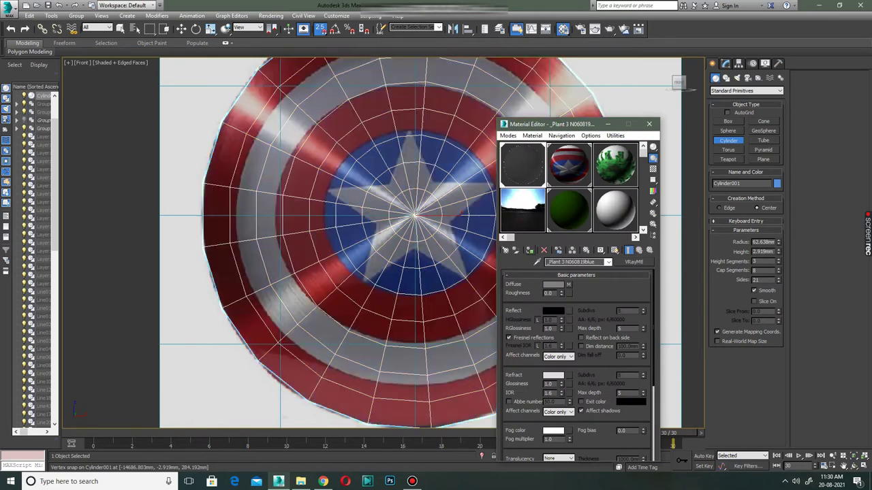
click(649, 124)
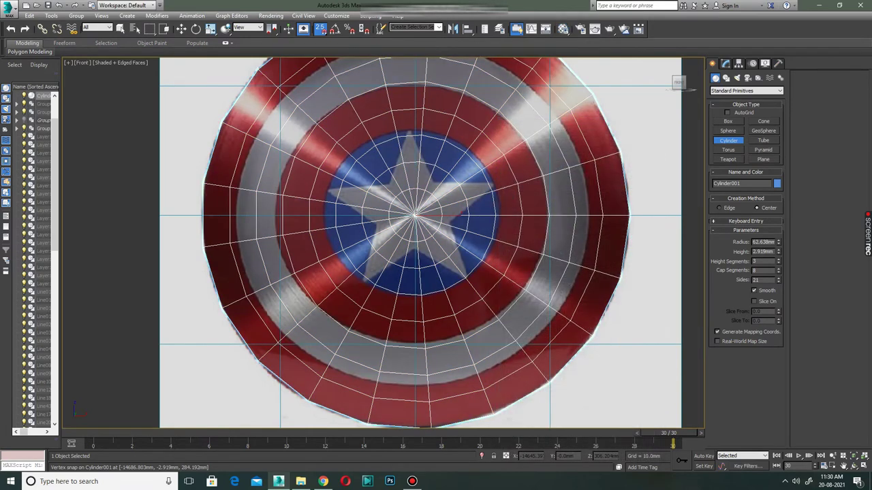
Reduce the disc's Cap Segments to 4
click(779, 272)
click(778, 272)
click(779, 273)
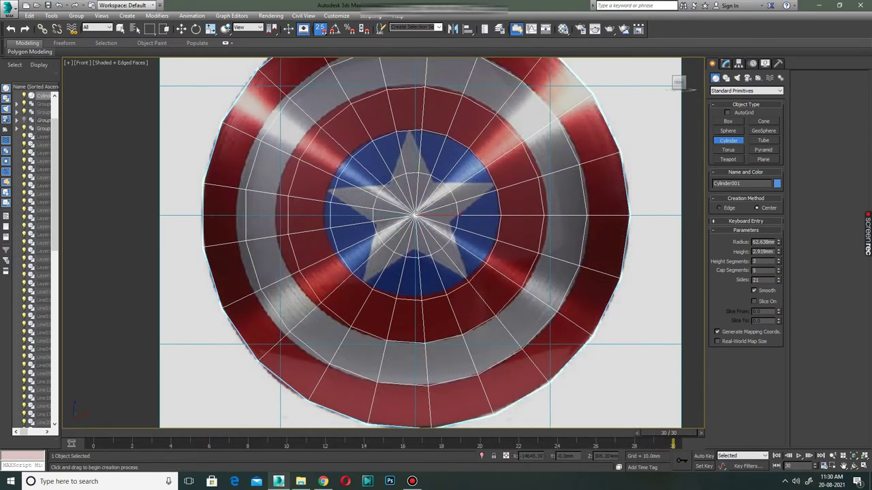
click(779, 272)
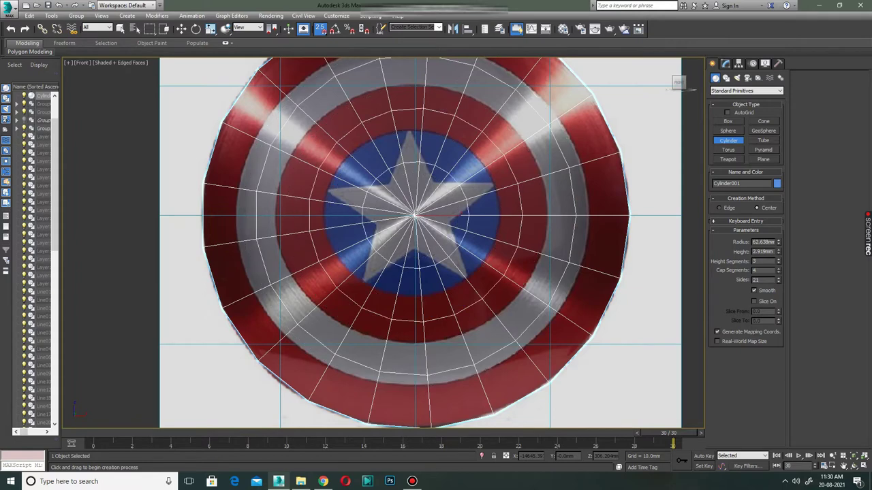
Add an Edit Poly modifier to the disc and switch to Edge mode
key(w)
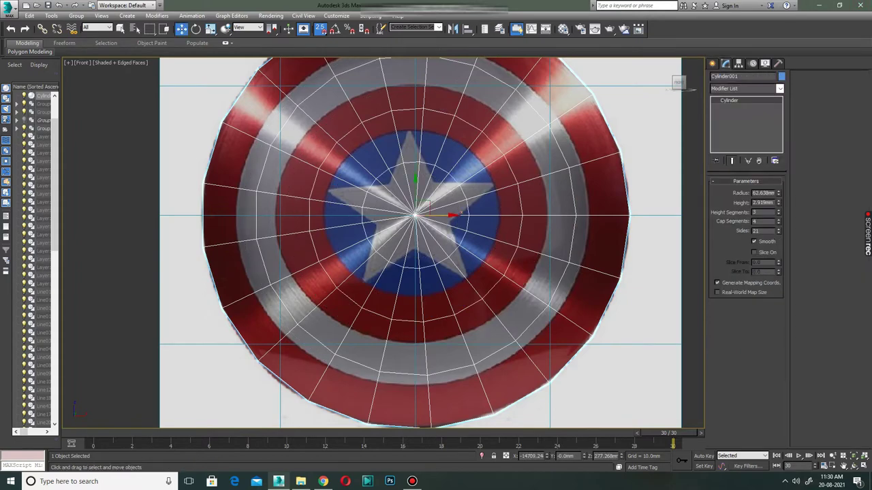
click(745, 89)
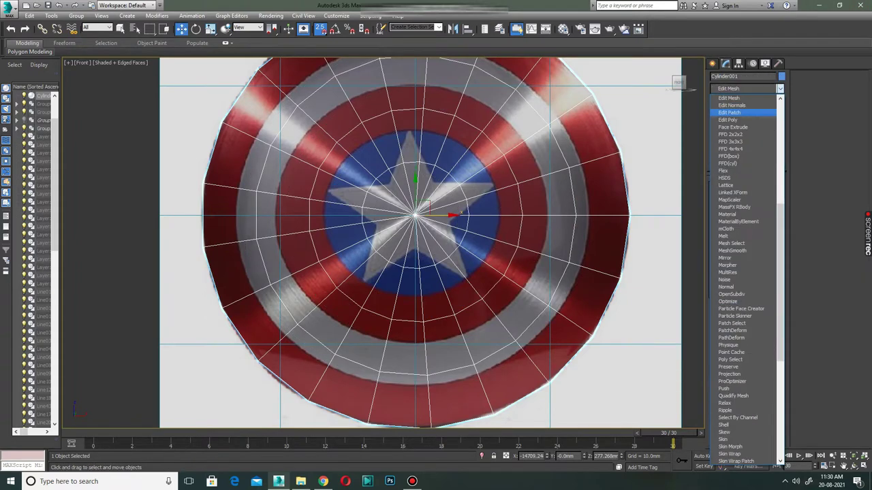
click(742, 118)
click(724, 252)
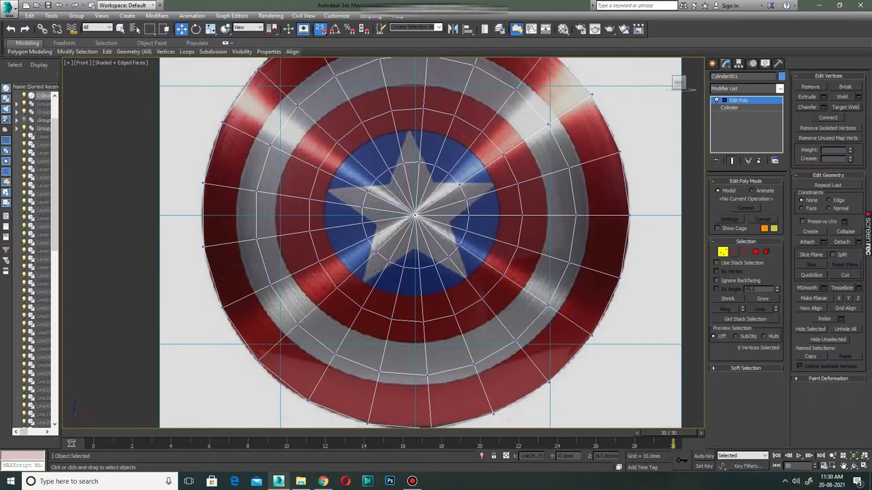
click(734, 252)
Select one concentric edge ring and check it on both faces in Perspective
double_click(417, 373)
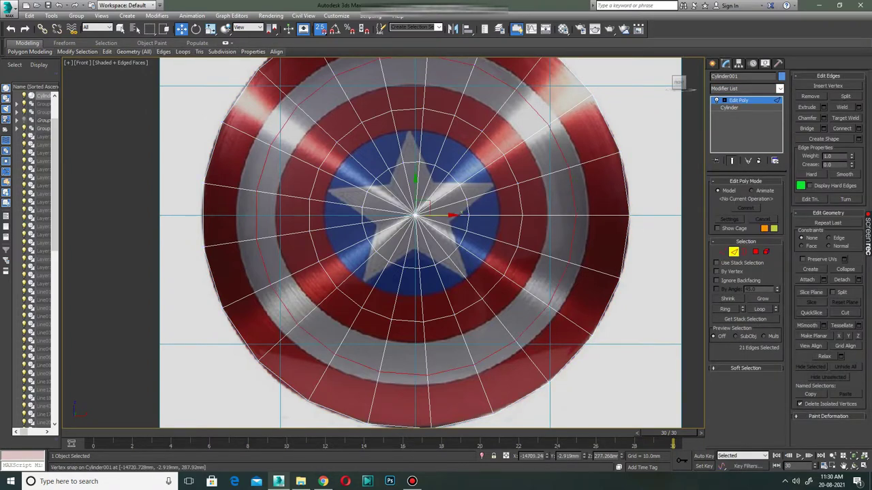
key(r)
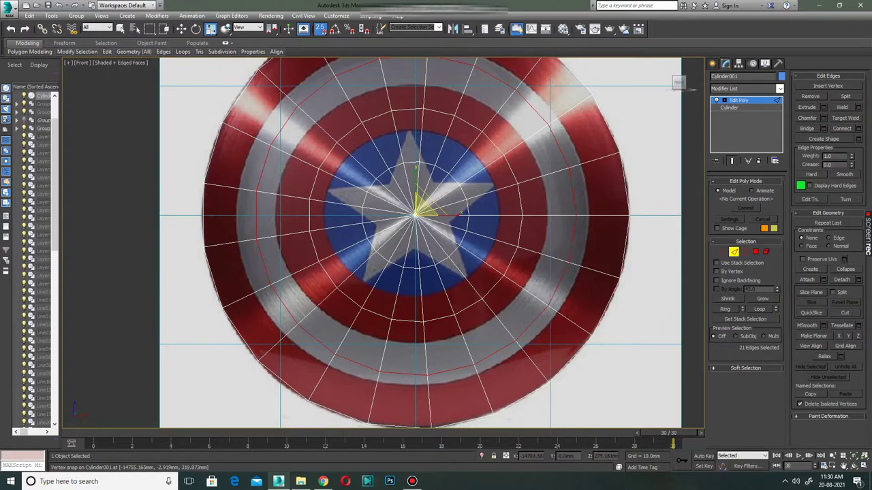
alt+middle_drag(416, 215, 477, 215)
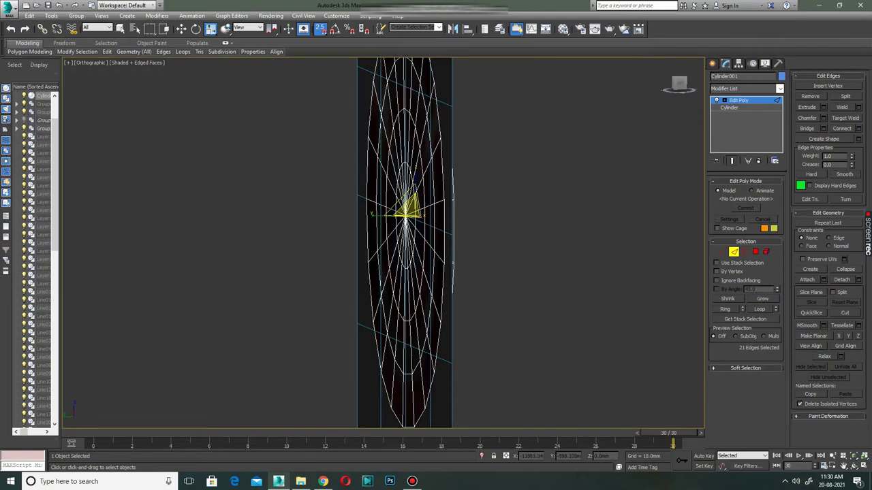
key(alt+w)
key(alt+w)
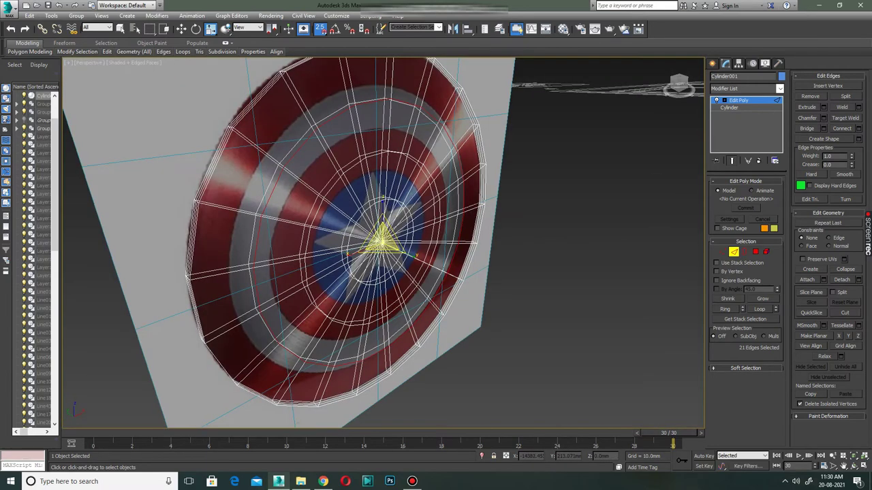
alt+middle_drag(381, 238, 463, 238)
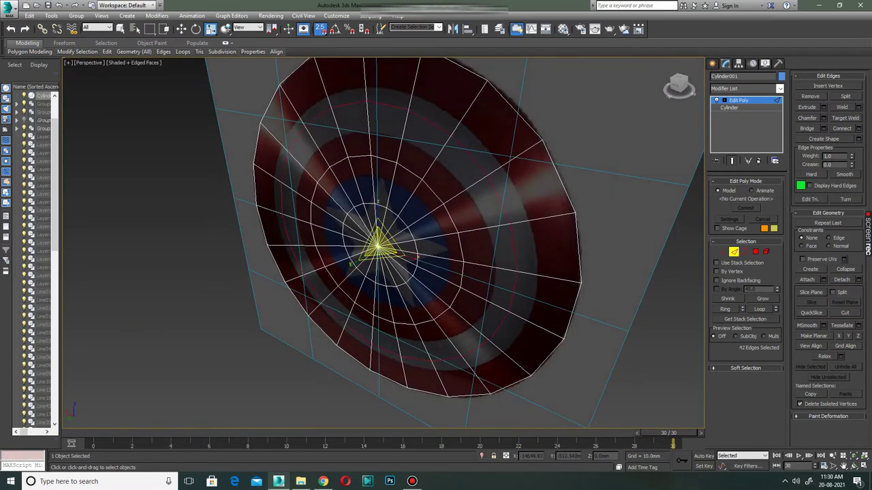
key(alt+w)
key(alt+w)
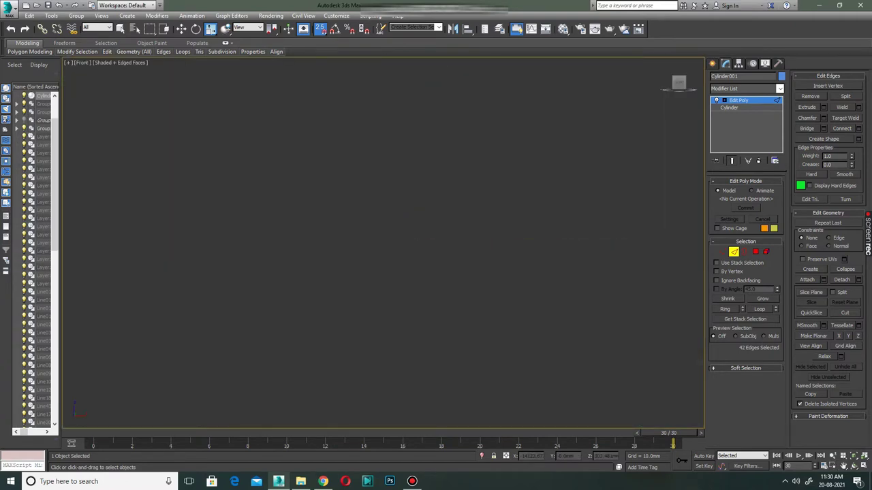
Scale the selected edge ring outward, checking it in Perspective
key(z)
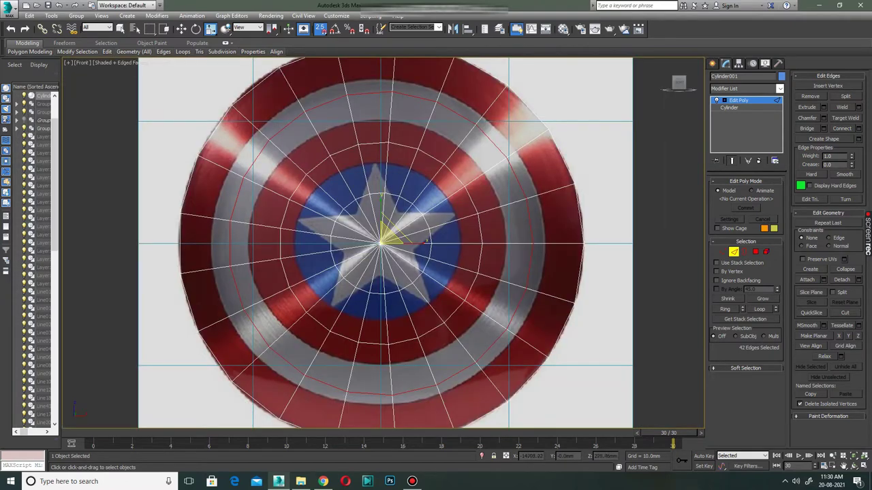
drag(427, 241, 427, 241)
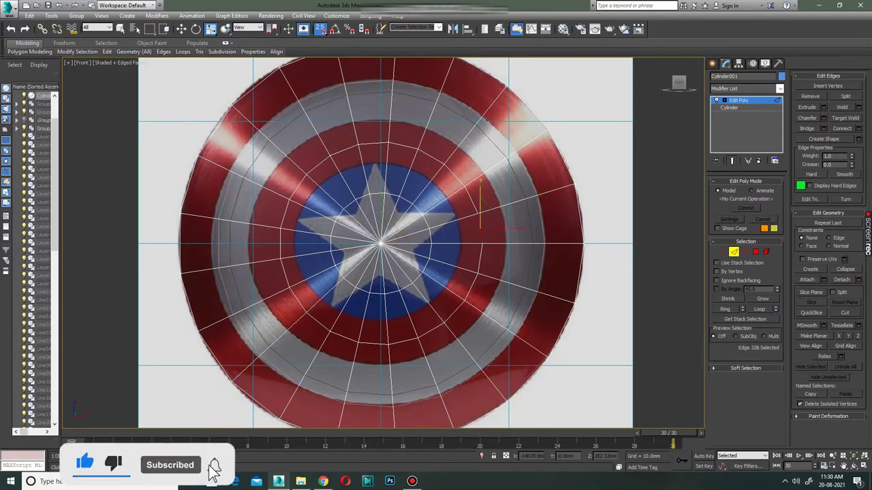
key(alt+w)
key(alt+w)
alt+middle_drag(408, 225, 378, 243)
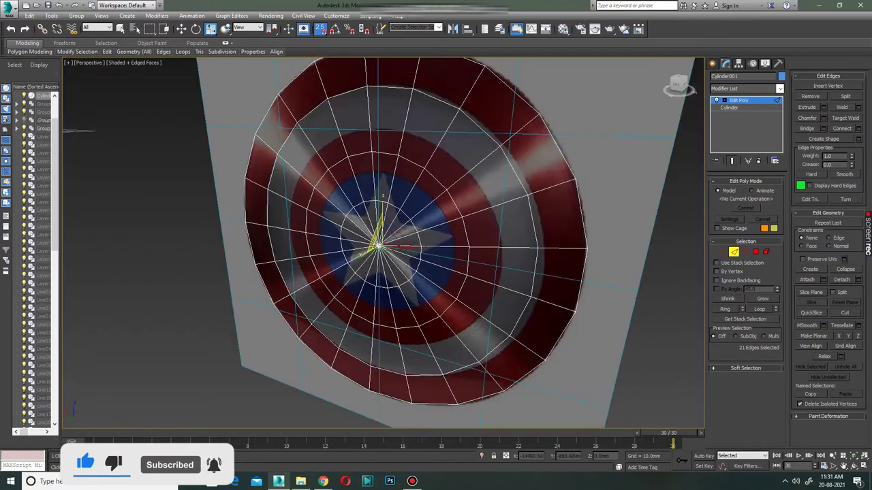
key(alt+w)
key(alt+w)
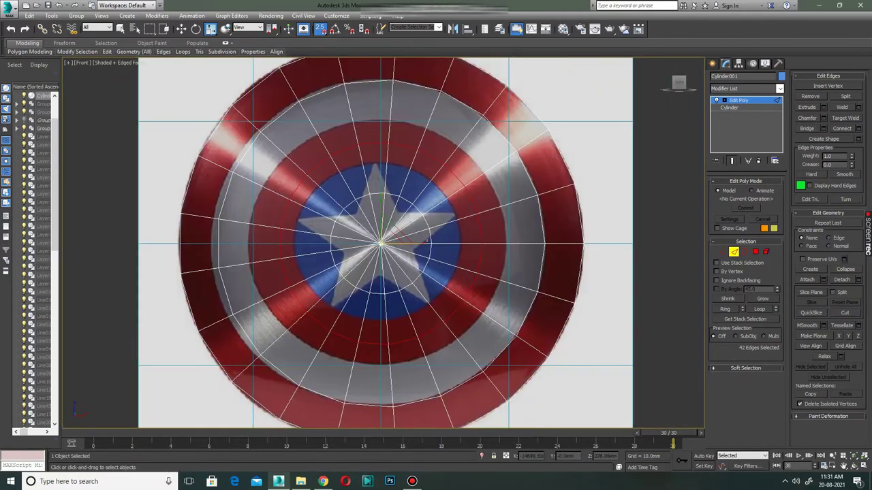
mouse_move(476, 170)
mouse_down()
mouse_move(485, 158)
mouse_move(479, 168)
mouse_up()
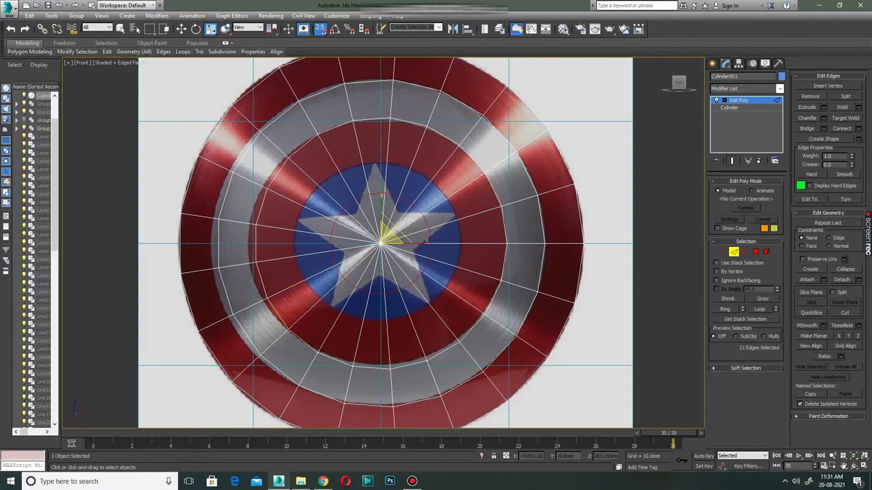
Scale the edge ring onto the stripe boundary in a front-on view, then exit Edge mode
key(alt+w)
key(alt+w)
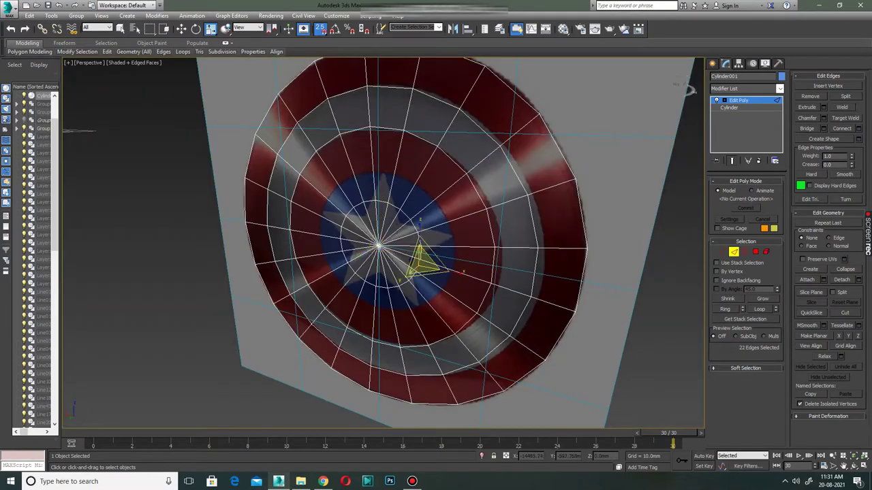
click(678, 85)
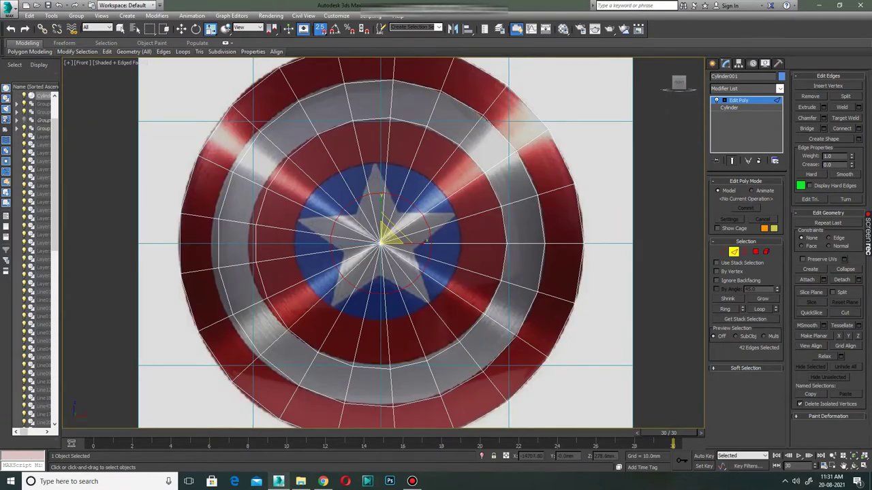
drag(427, 241, 427, 207)
scroll(395, 235, down, 3)
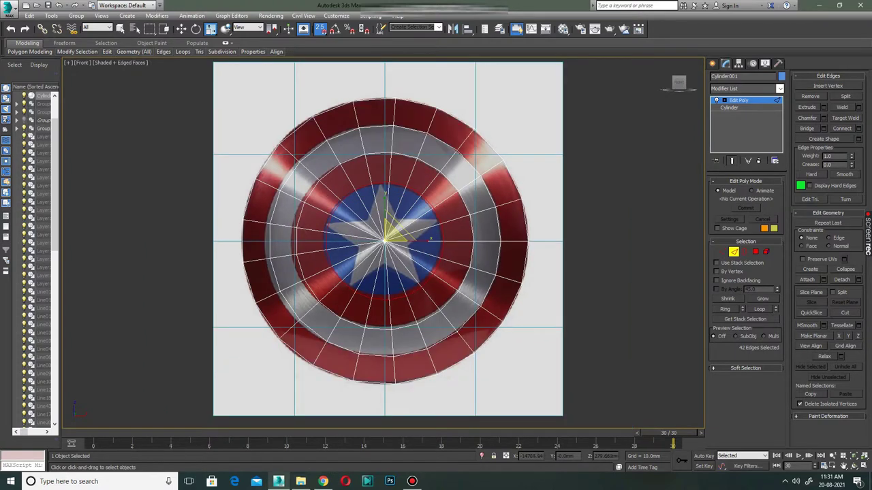
scroll(398, 235, up, 5)
scroll(398, 235, down, 3)
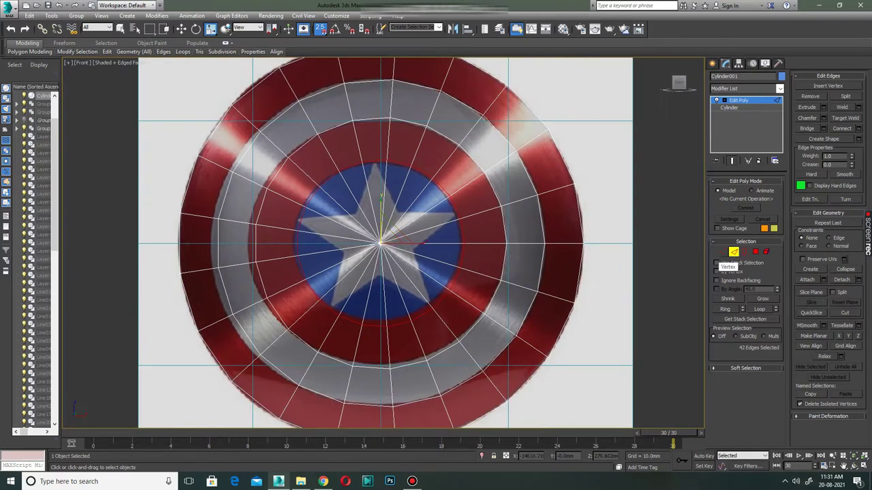
click(733, 251)
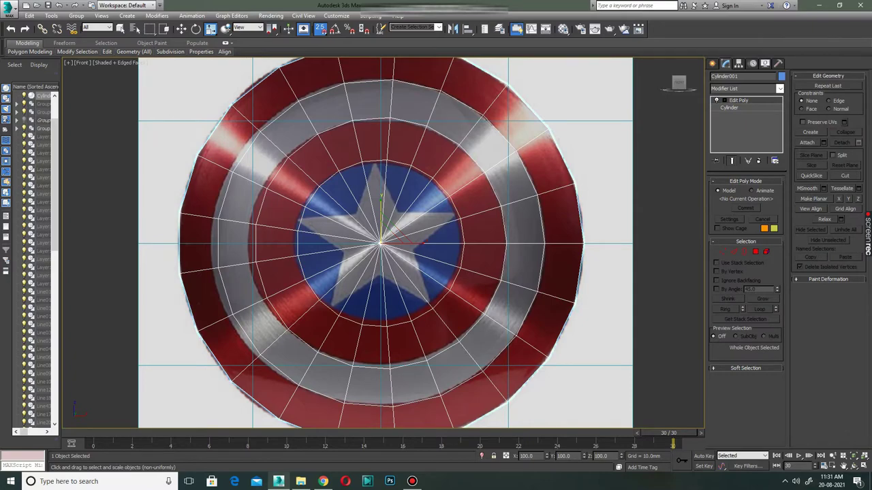
Dismiss the topology warning and inspect the shield in Perspective
click(728, 108)
key(Return)
key(2)
key(alt+w)
key(alt+w)
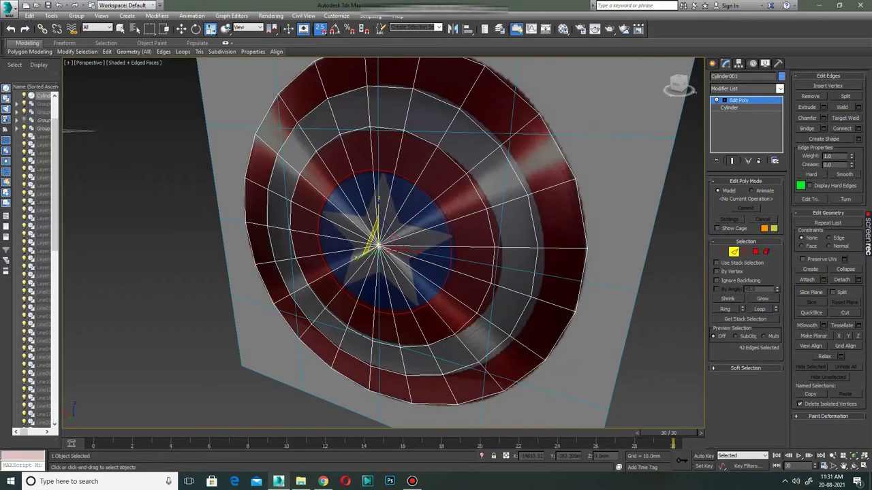
alt+middle_drag(381, 245, 422, 245)
key(2)
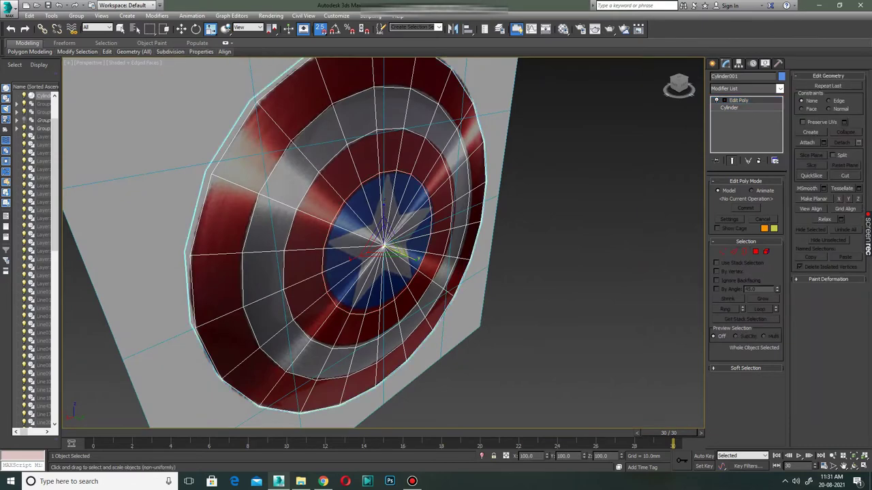
Move the shield mesh forward off the reference image and enter Vertex mode
click(181, 29)
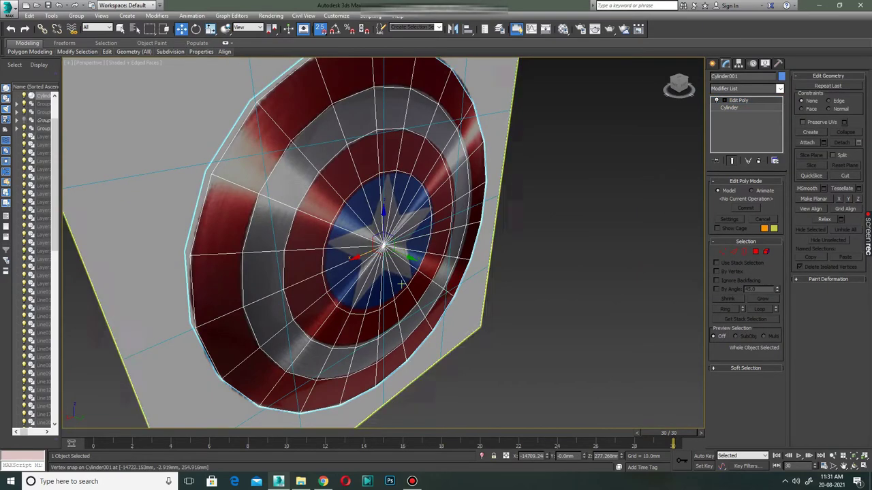
shift+drag(385, 246, 453, 276)
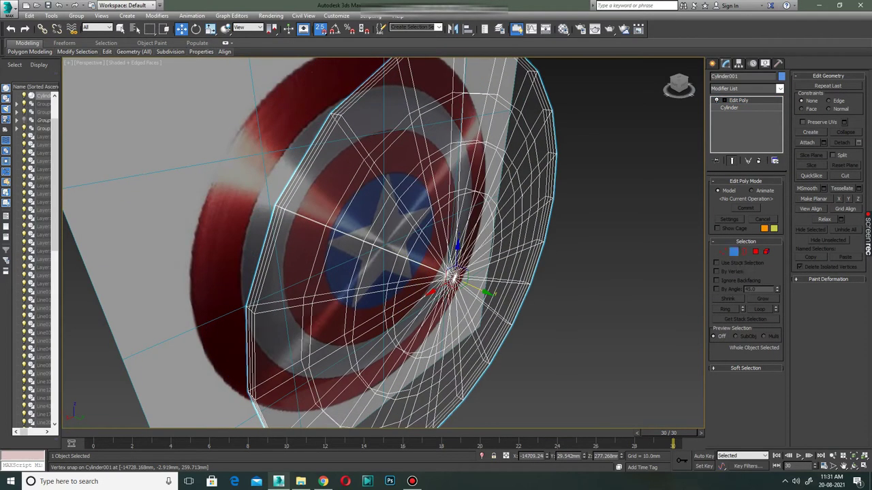
key(2)
alt+middle_drag(453, 276, 450, 276)
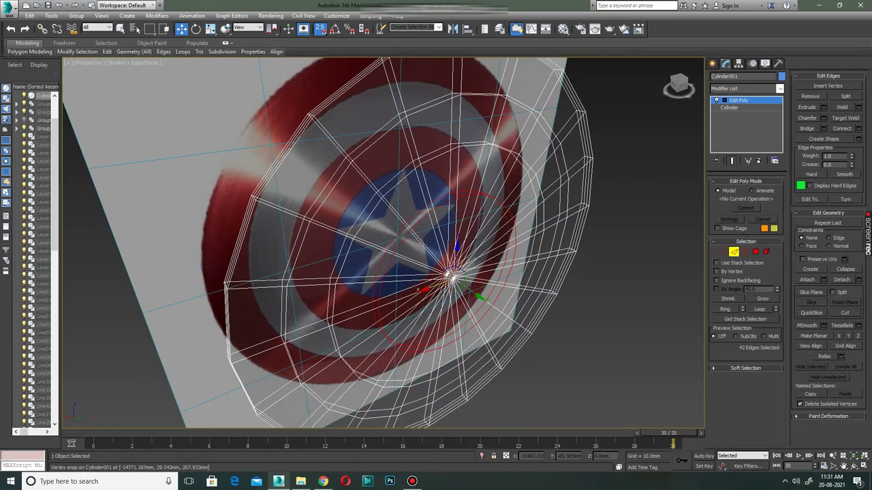
key(1)
key(alt+w)
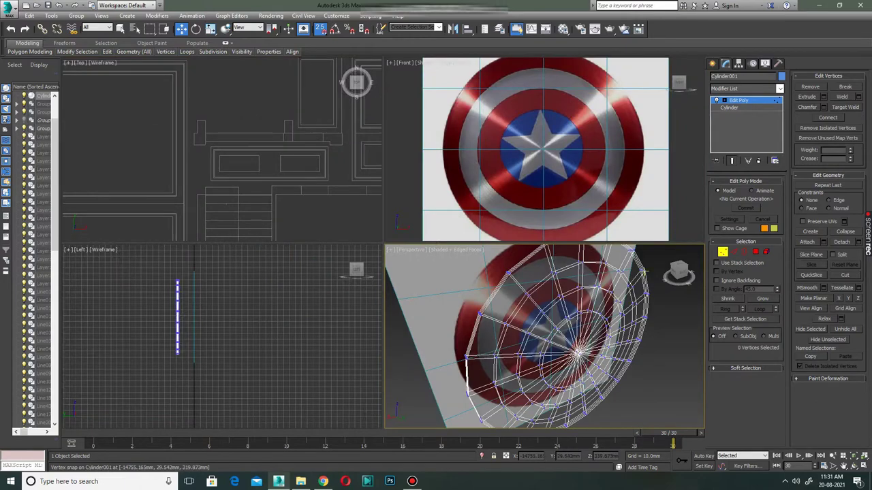
key(alt+w)
key(alt+w)
key(alt+w)
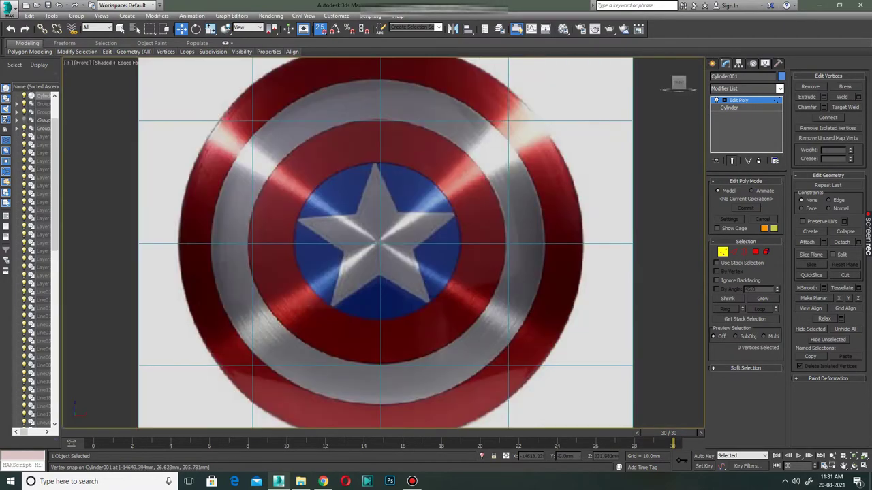
key(1)
scroll(538, 243, down, 2)
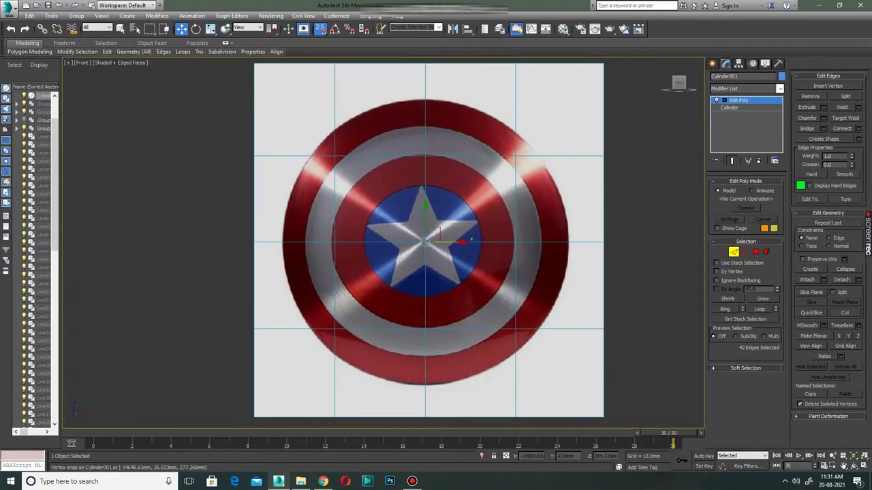
key(alt+w)
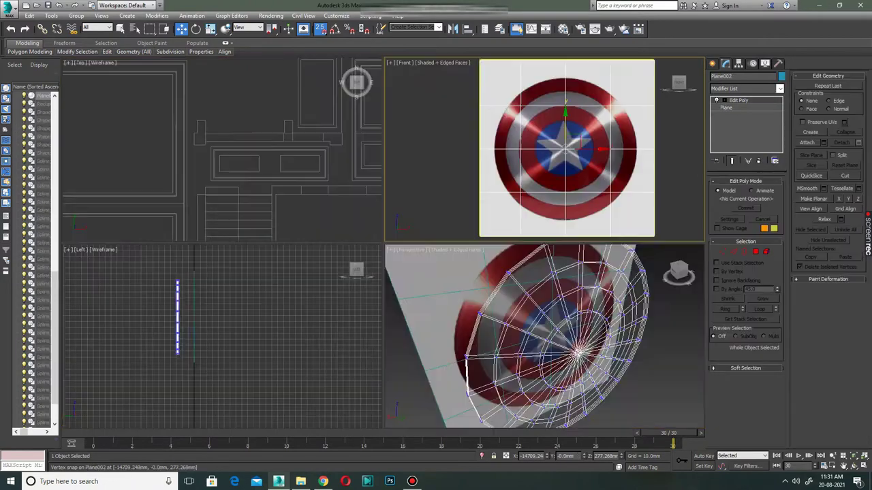
click(283, 141)
key(alt+w)
key(alt+w)
click(205, 326)
key(alt+w)
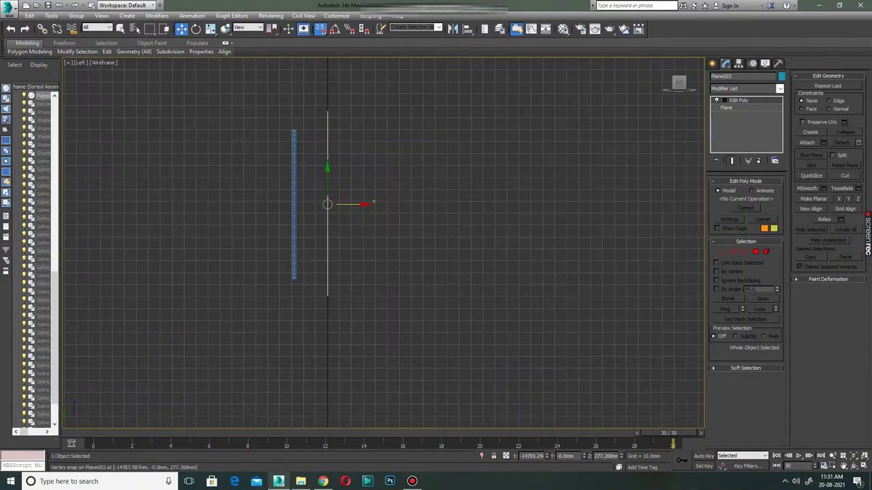
key(alt+w)
click(545, 170)
key(alt+w)
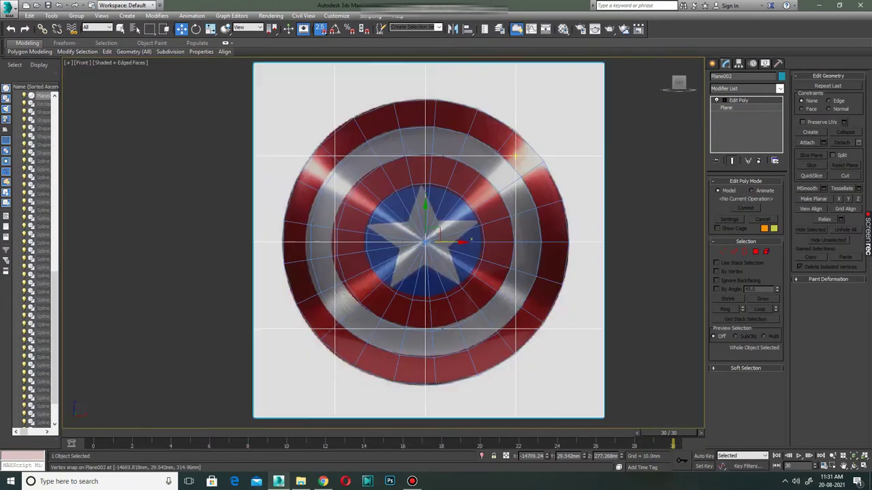
click(536, 209)
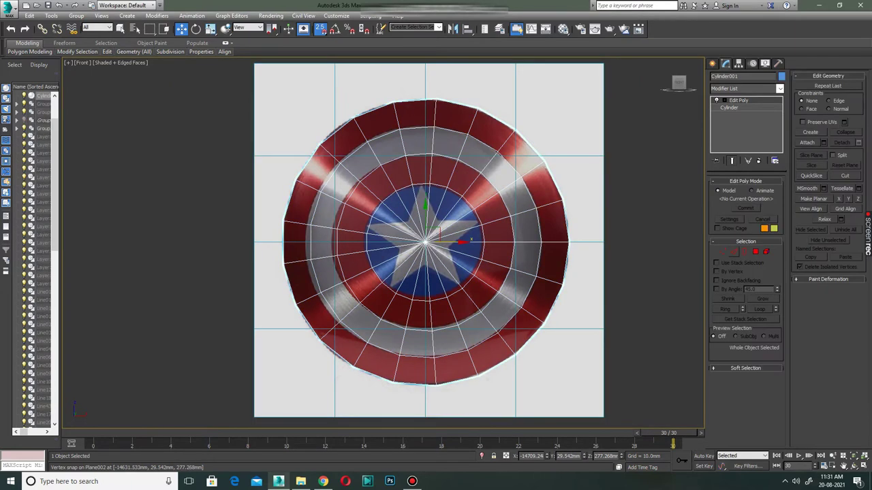
key(1)
key(1)
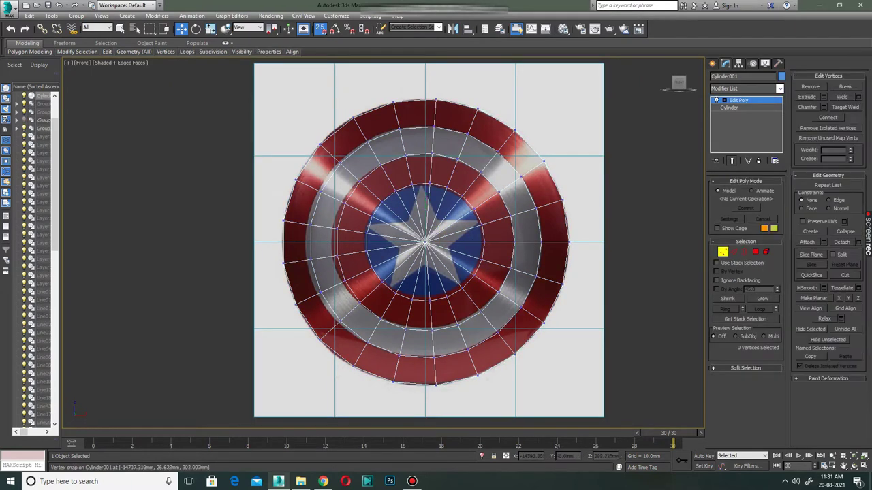
key(2)
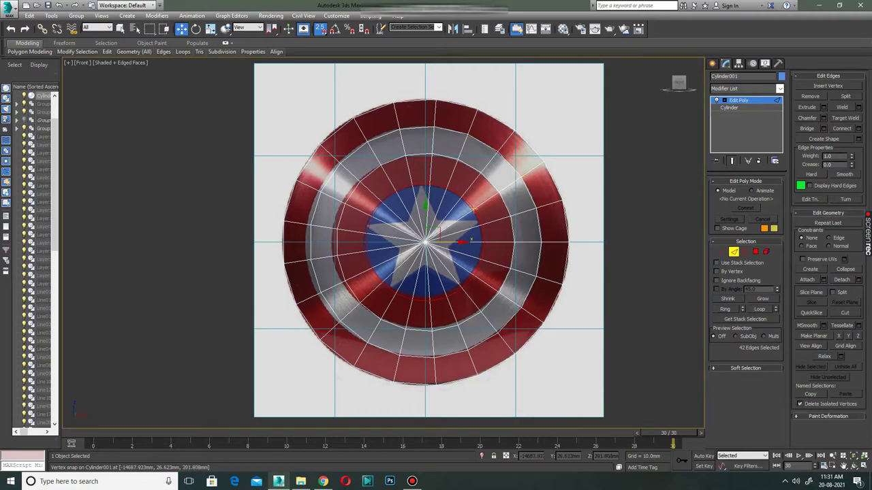
key(alt+w)
key(alt+w)
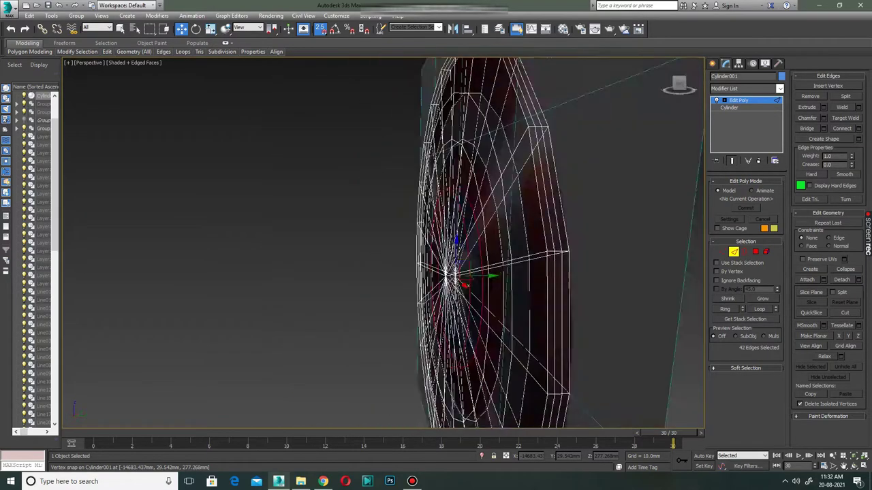
alt+middle_drag(540, 267, 470, 128)
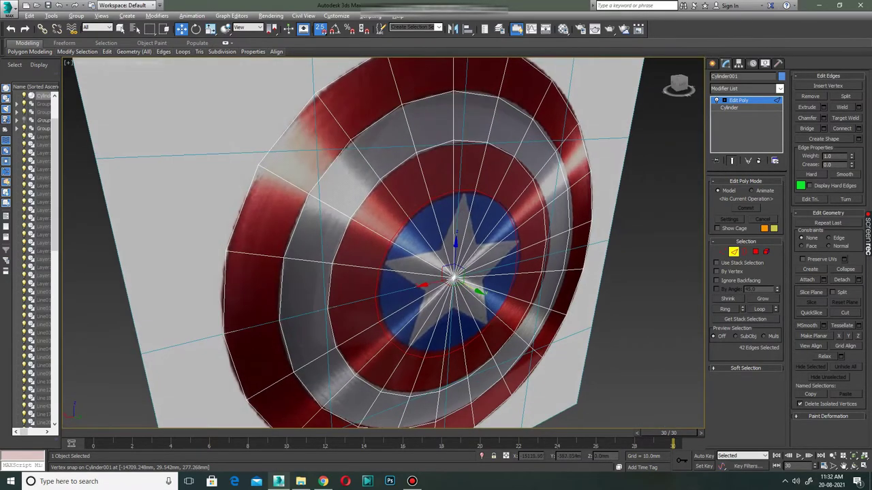
drag(453, 279, 507, 329)
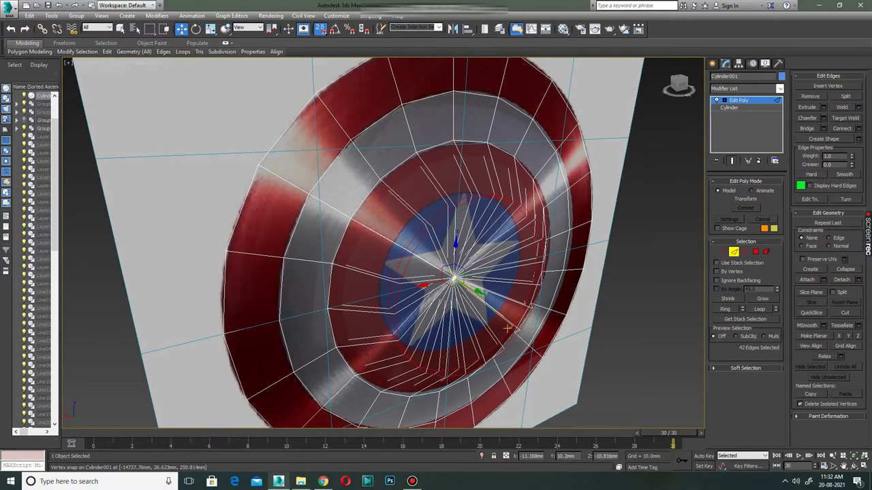
alt+middle_drag(508, 328, 507, 224)
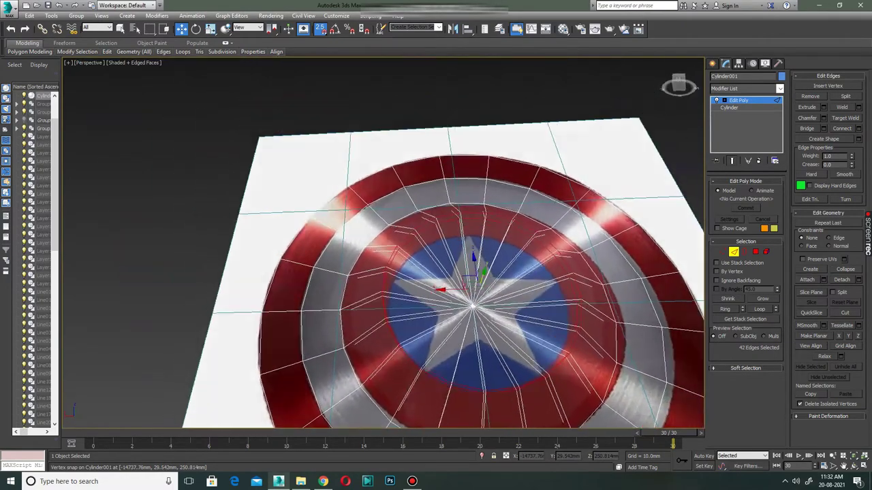
alt+middle_drag(477, 272, 477, 300)
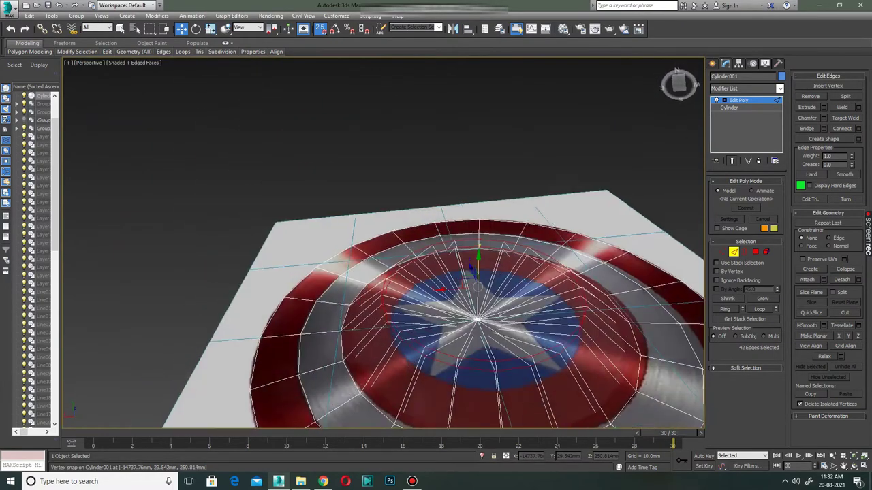
drag(471, 286, 477, 308)
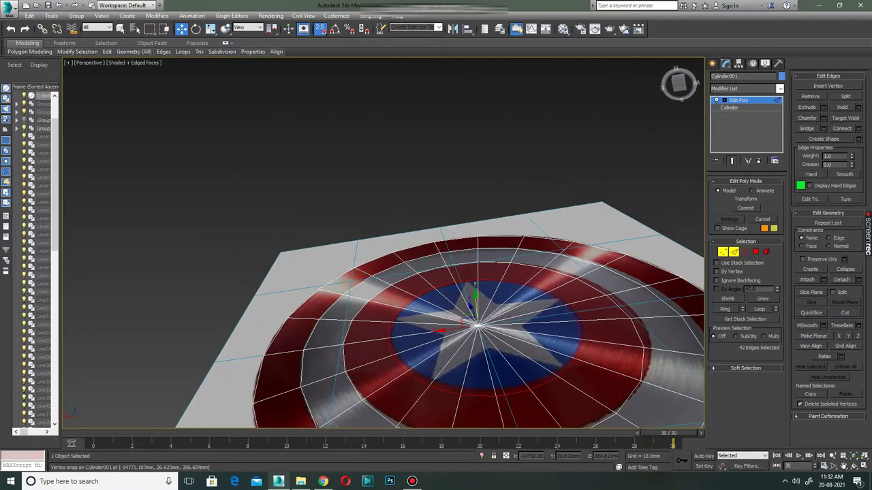
key(1)
key(alt+w)
key(alt+w)
Box-select all the inner ring vertices, leaving the outer rim unselected
scroll(403, 194, up, 3)
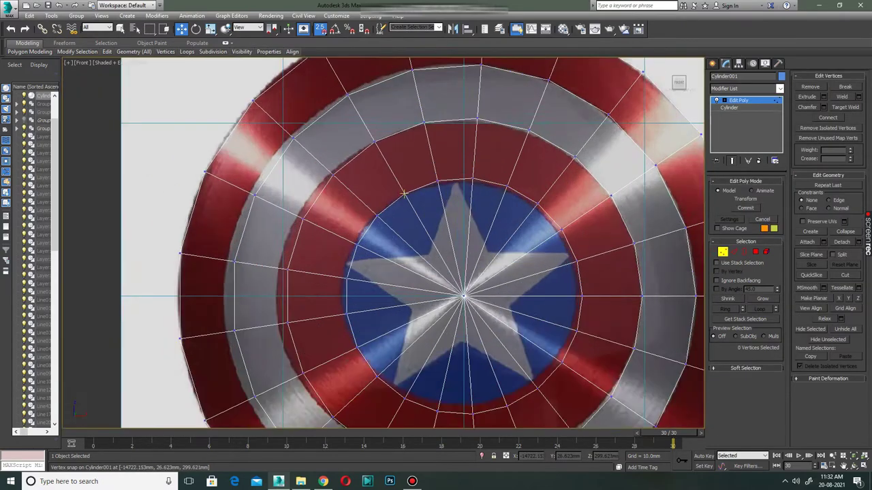
scroll(404, 195, down, 2)
drag(345, 197, 381, 274)
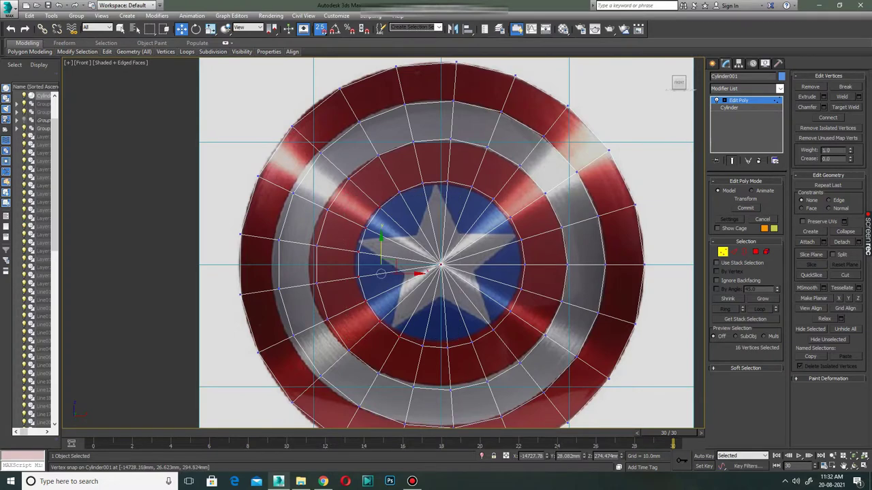
ctrl+drag(536, 181, 382, 255)
ctrl+drag(409, 298, 521, 358)
ctrl+drag(309, 140, 364, 116)
ctrl+drag(538, 408, 542, 428)
middle_drag(442, 273, 418, 235)
ctrl+click(416, 227)
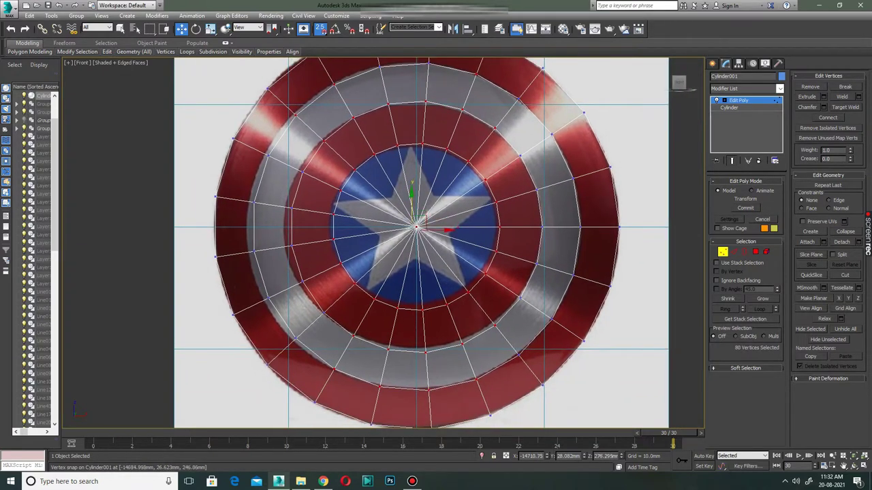
ctrl+drag(548, 370, 549, 370)
ctrl+drag(587, 301, 587, 301)
middle_drag(557, 235, 559, 340)
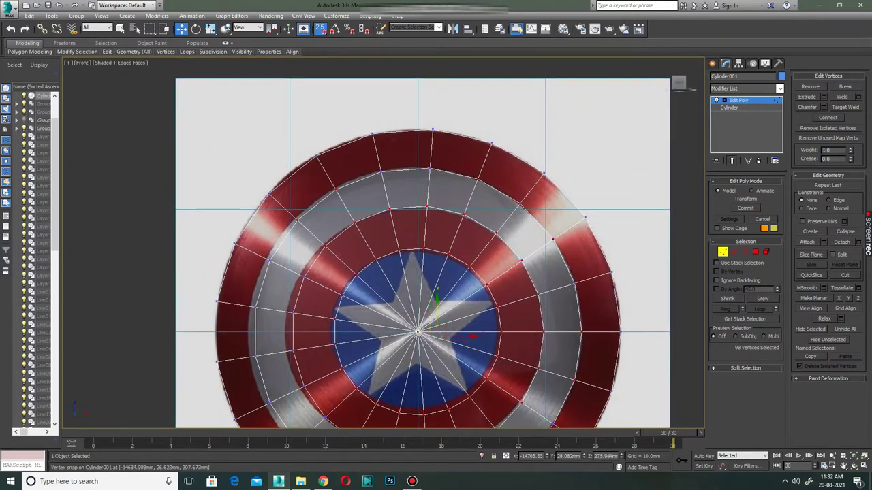
ctrl+drag(519, 212, 520, 212)
ctrl+drag(270, 262, 269, 261)
ctrl+drag(262, 303, 262, 303)
middle_drag(262, 303, 286, 203)
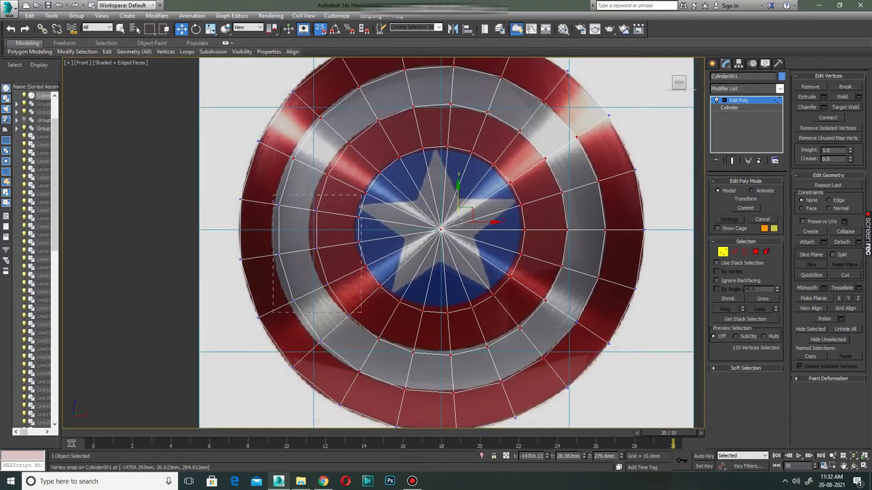
ctrl+drag(349, 316, 348, 316)
ctrl+click(521, 255)
Pull the selected inner vertices forward in Perspective so the centre rises into a dome
key(alt+w)
key(alt+w)
mouse_move(382, 245)
alt+middle_down()
mouse_move(354, 225)
mouse_move(368, 258)
alt+middle_up()
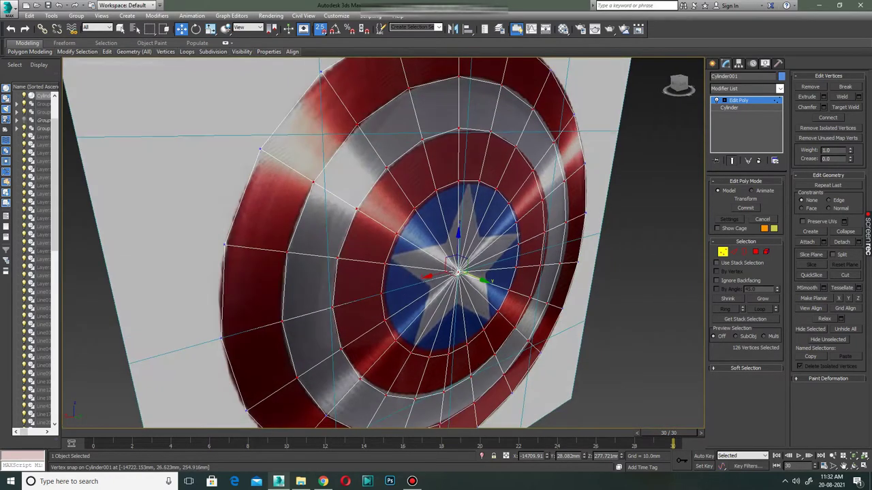
drag(457, 273, 468, 279)
mouse_move(469, 279)
middle_down()
mouse_move(466, 209)
mouse_move(477, 259)
middle_up()
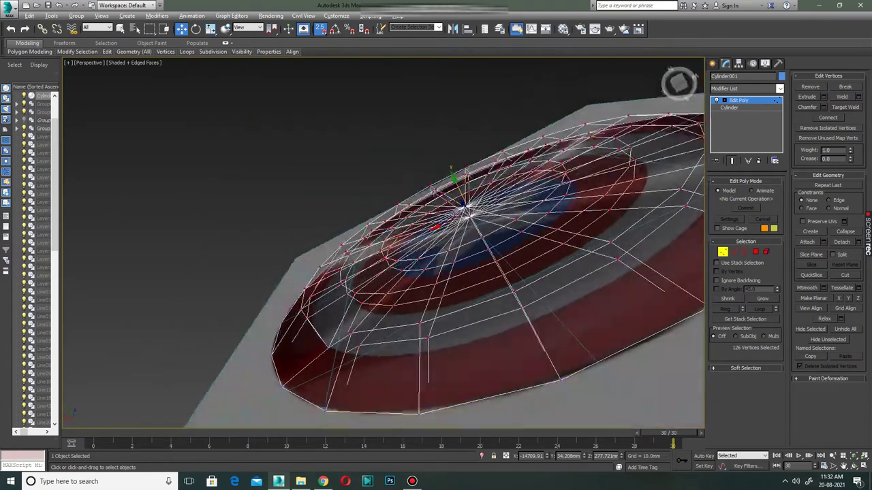
alt+middle_drag(465, 211, 472, 233)
drag(471, 234, 487, 238)
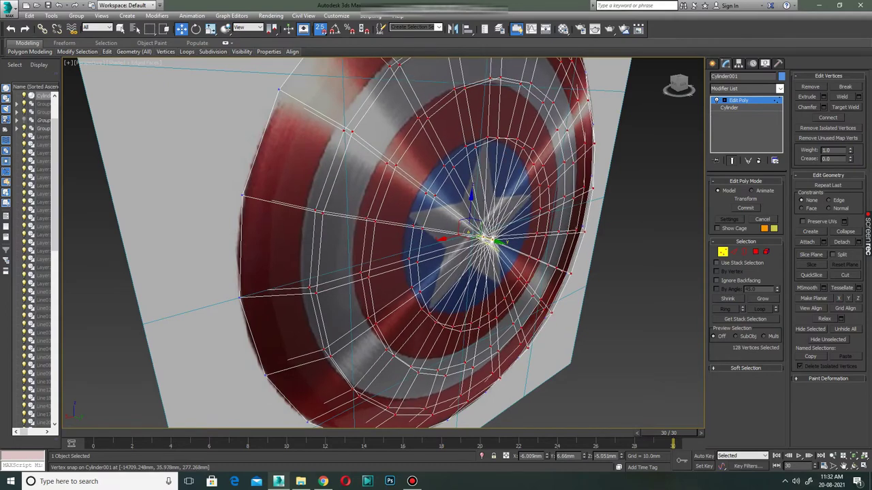
right_click(488, 238)
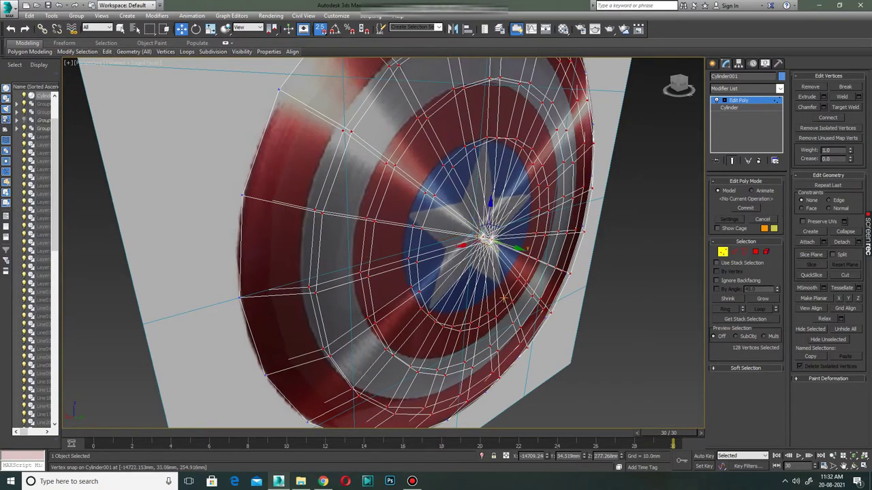
alt+middle_drag(487, 238, 489, 239)
key(alt+w)
key(alt+w)
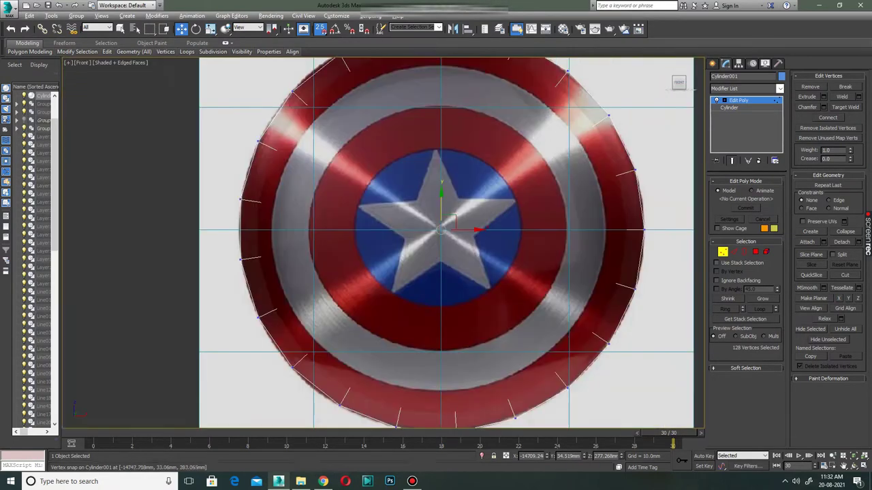
key(alt+w)
Deselect all vertices and set the viewport to a zoomed-in Back view of the shield
key(alt+w)
key(alt+w)
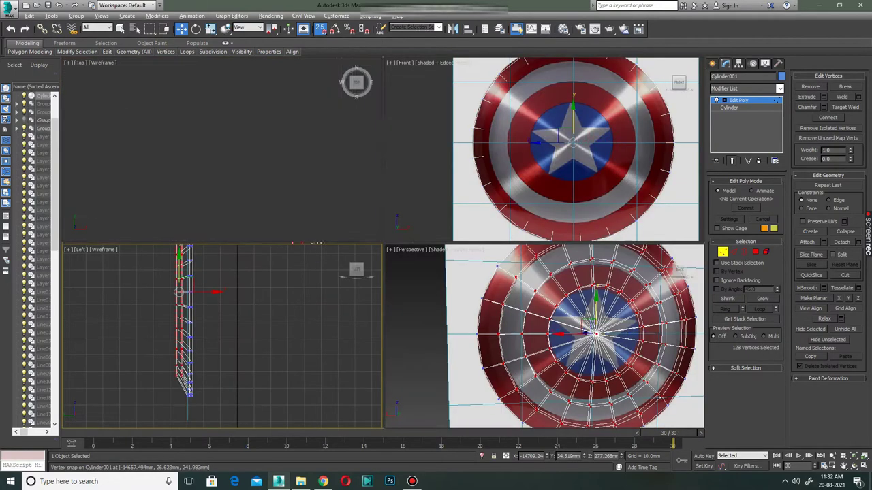
key(alt+w)
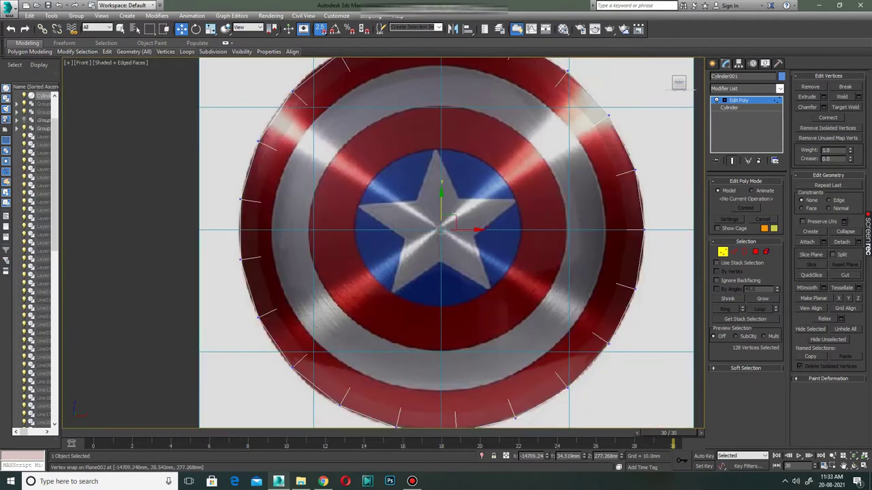
key(ctrl+d)
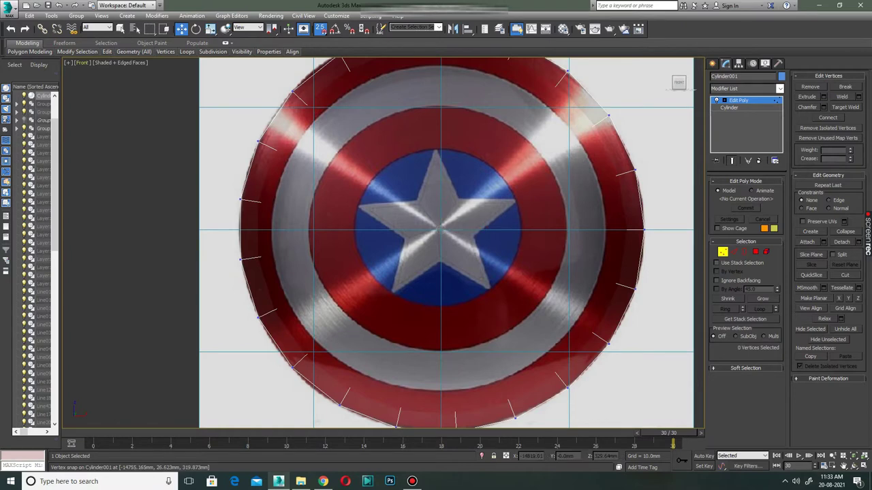
click(83, 62)
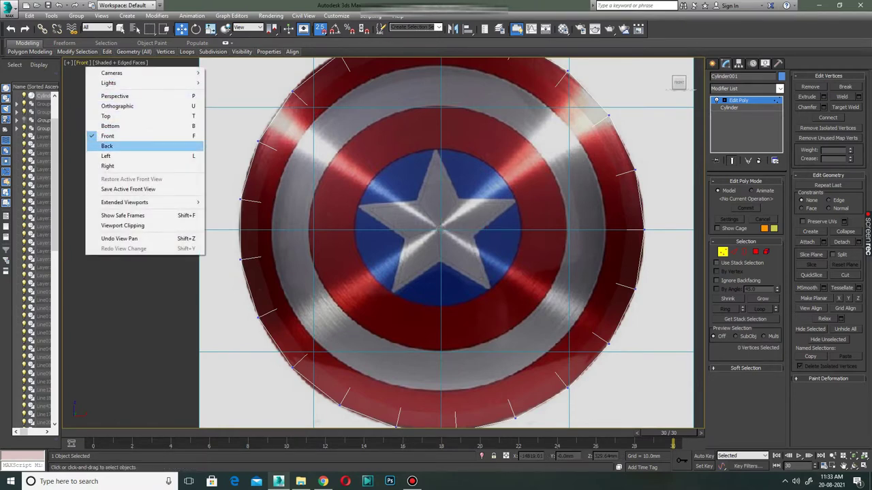
click(109, 146)
scroll(219, 159, up, 2)
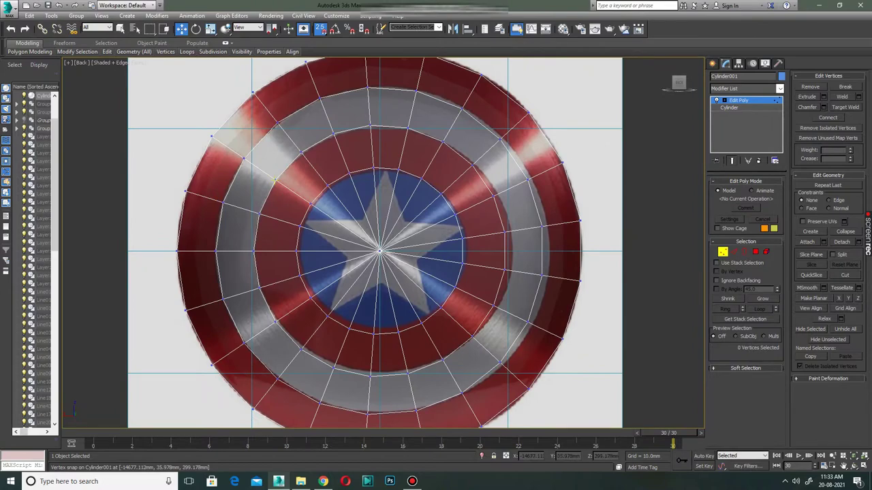
key(alt+w)
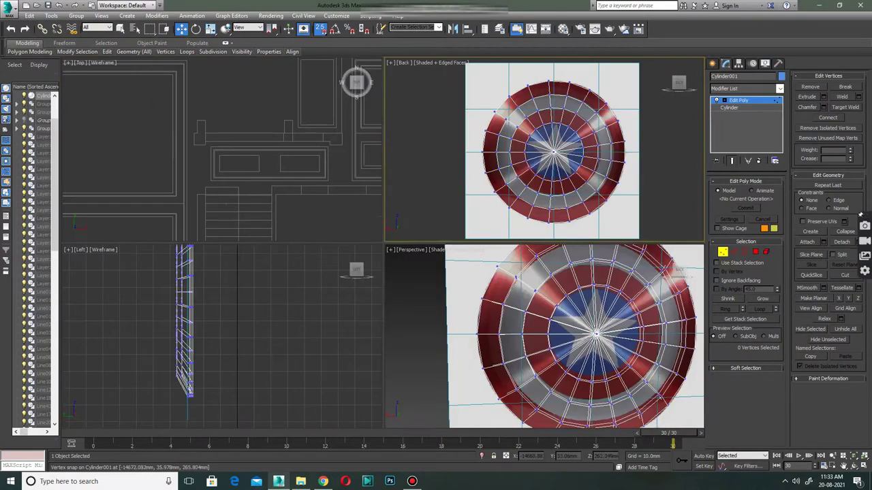
key(alt+w)
key(alt+w)
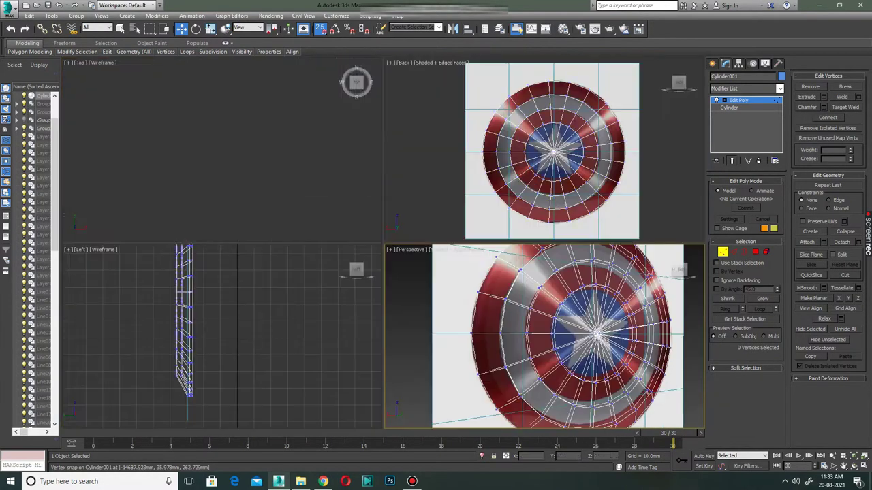
key(alt+w)
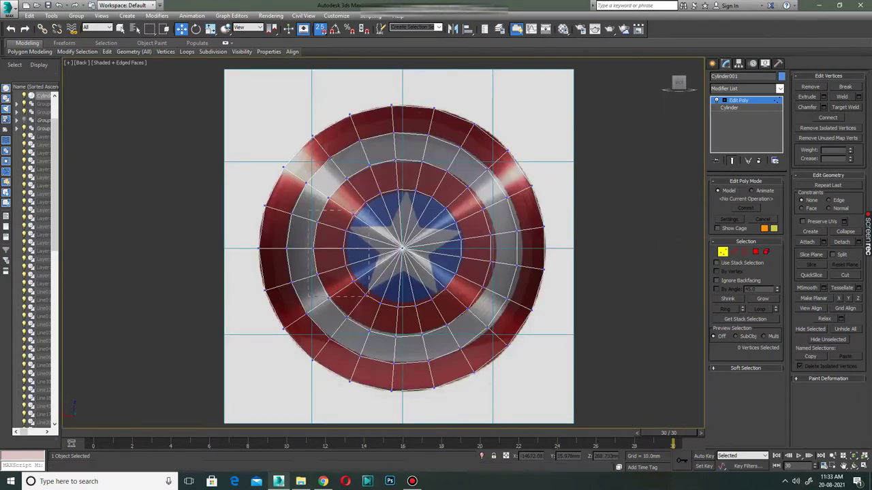
Select the inner vertex rings around the blue star centre
double_click(343, 271)
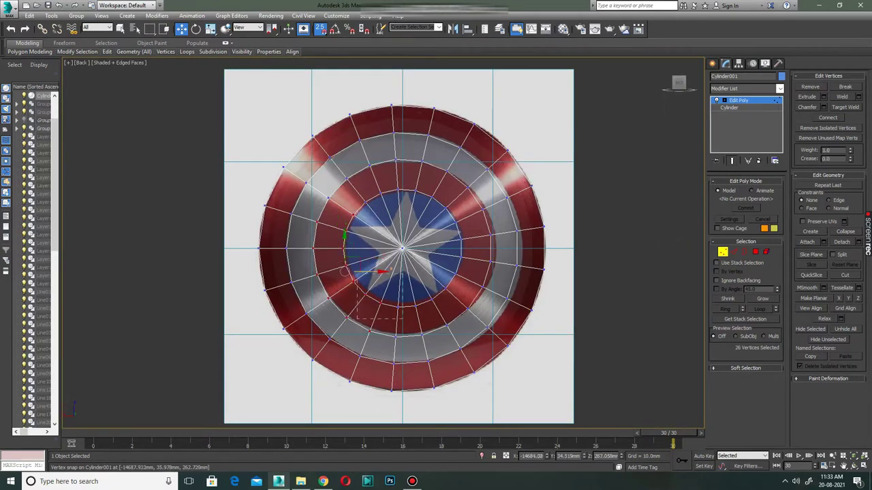
ctrl+drag(357, 279, 430, 337)
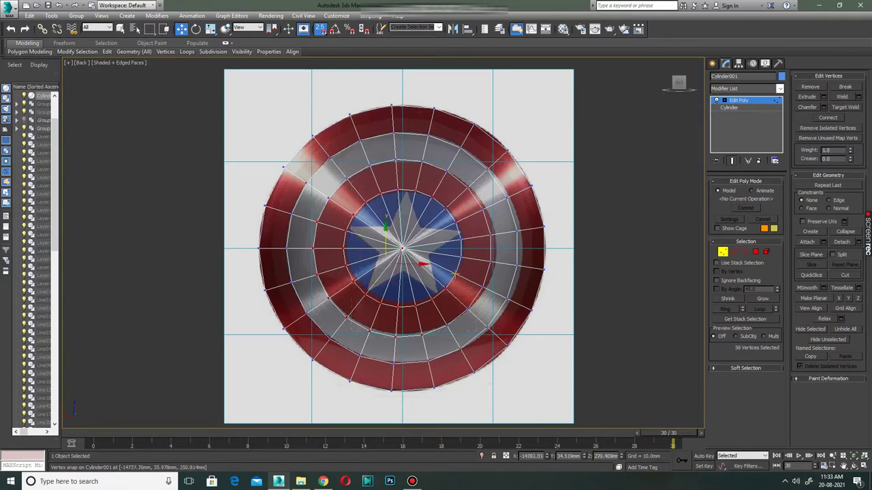
ctrl+double_click(483, 287)
ctrl+click(487, 329)
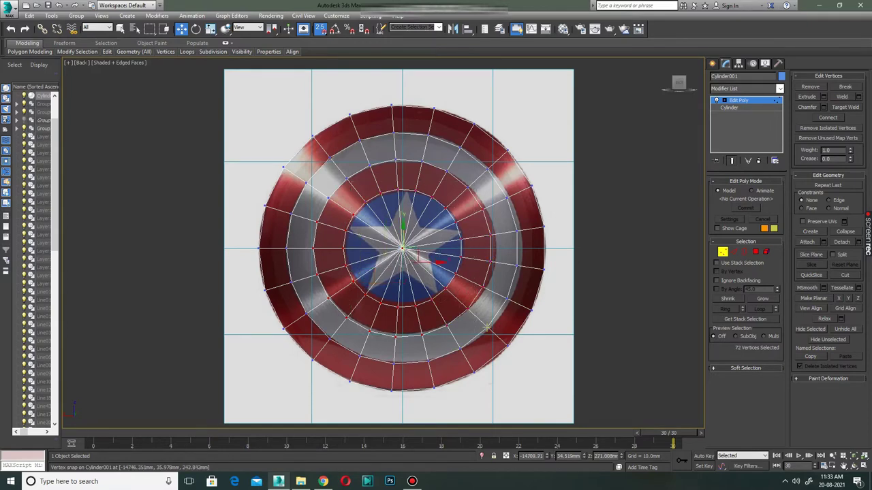
ctrl+click(447, 171)
Move the selected centre vertices outward in Perspective to bulge the middle
key(alt+w)
alt+middle_drag(409, 245, 463, 225)
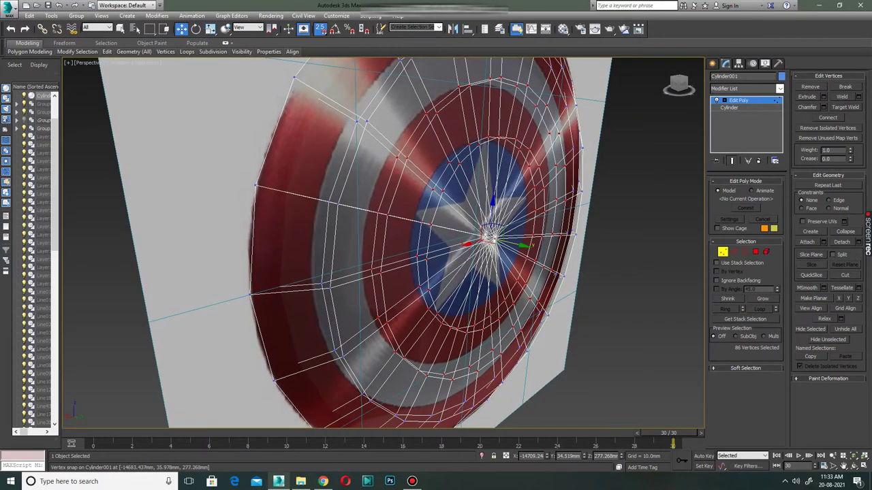
drag(489, 239, 521, 245)
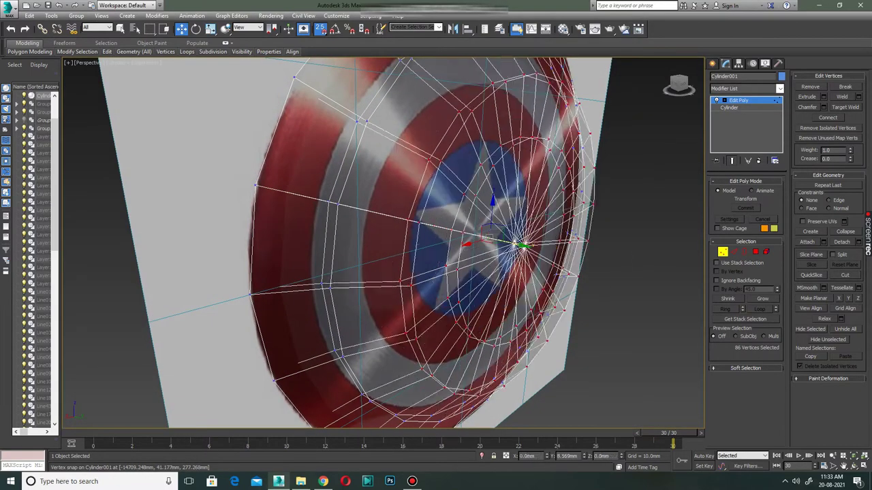
mouse_move(521, 246)
alt+middle_down()
mouse_move(545, 225)
mouse_move(531, 273)
alt+middle_up()
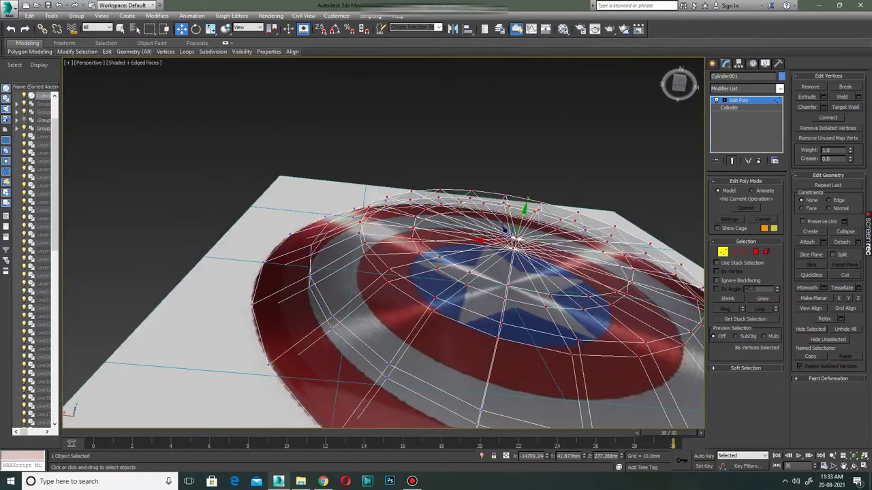
drag(526, 201, 526, 204)
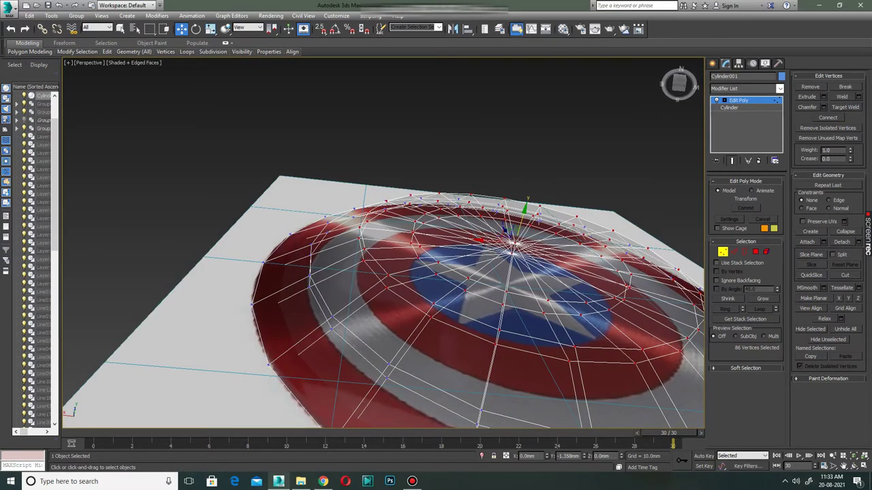
alt+middle_drag(526, 204, 518, 245)
key(alt+w)
key(alt+w)
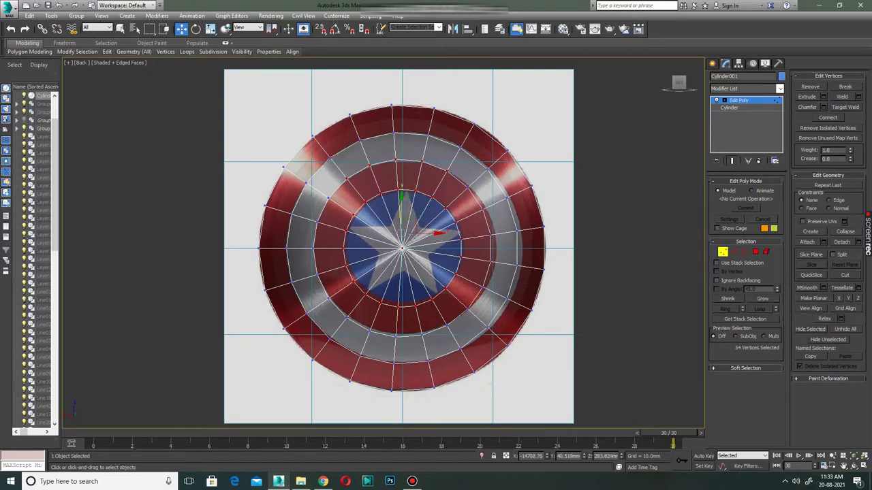
Nudge the centre vertices further to round the dome, then select only the star-centre vertices
key(p)
alt+middle_drag(402, 245, 476, 225)
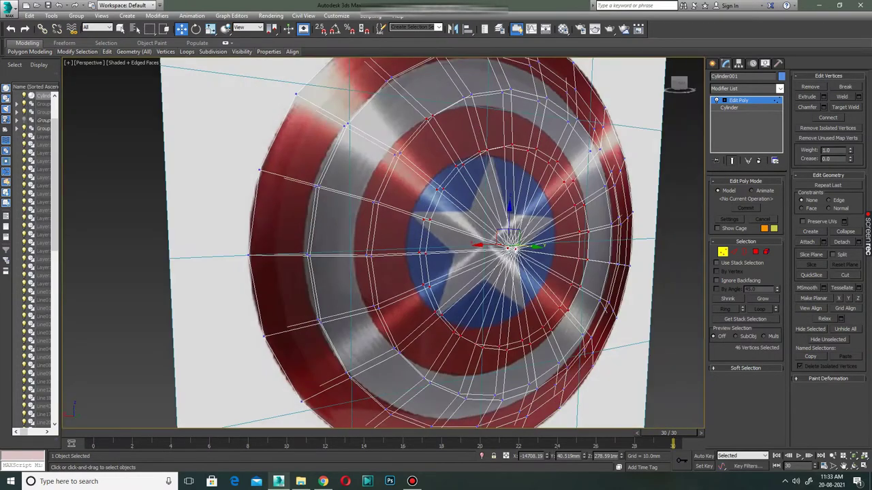
mouse_move(514, 251)
mouse_down()
mouse_move(523, 257)
mouse_move(513, 245)
mouse_up()
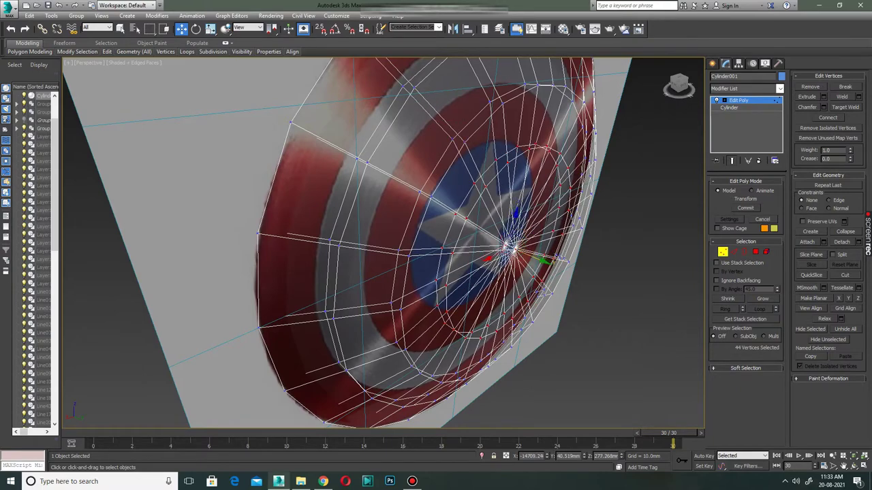
alt+middle_drag(512, 247, 518, 252)
drag(519, 251, 519, 252)
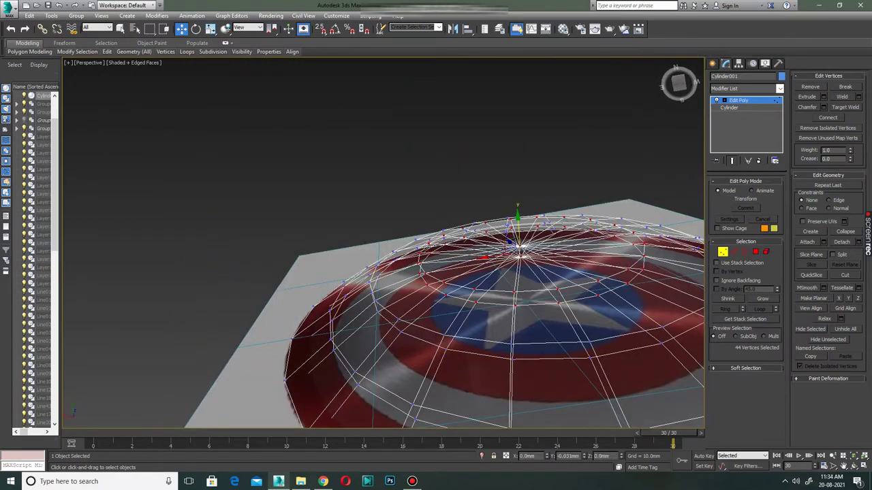
alt+middle_drag(519, 251, 517, 272)
click(439, 253)
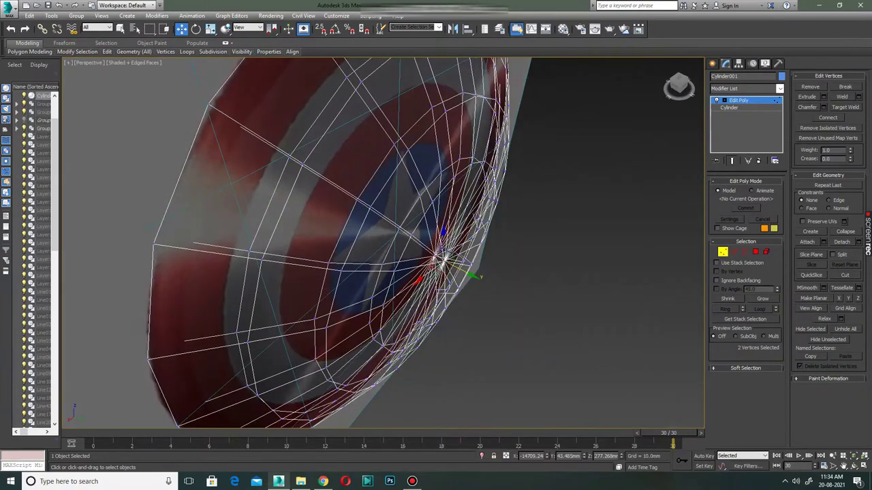
mouse_move(439, 253)
alt+middle_down()
mouse_move(477, 258)
mouse_move(470, 269)
alt+middle_up()
Pick the Star shape tool from 2D Shapes and turn on vertex snapping in the Back view
key(1)
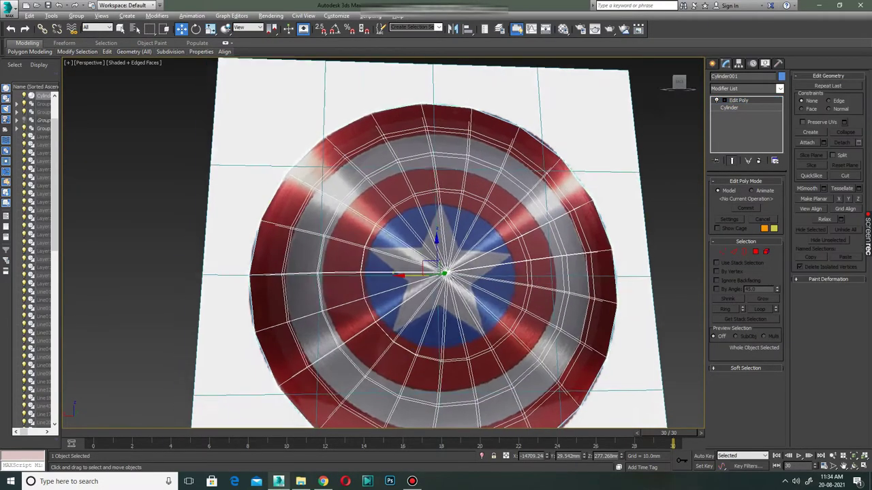
key(alt+w)
key(alt+w)
click(712, 64)
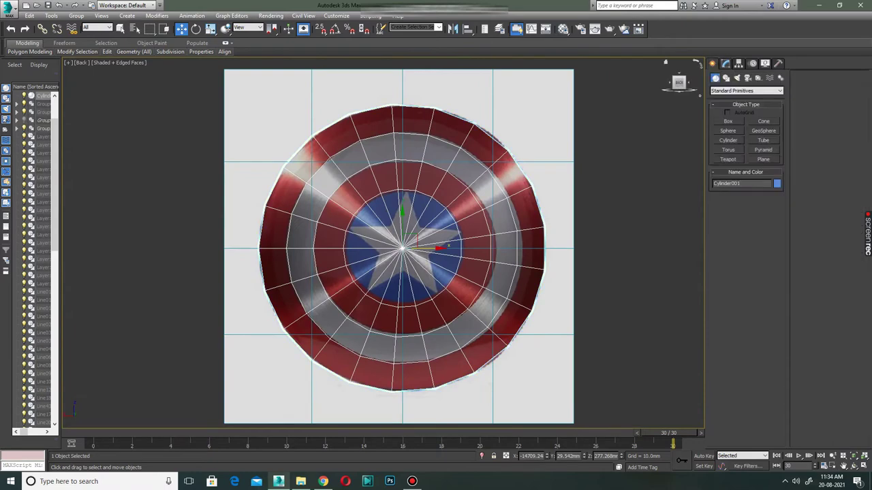
click(726, 77)
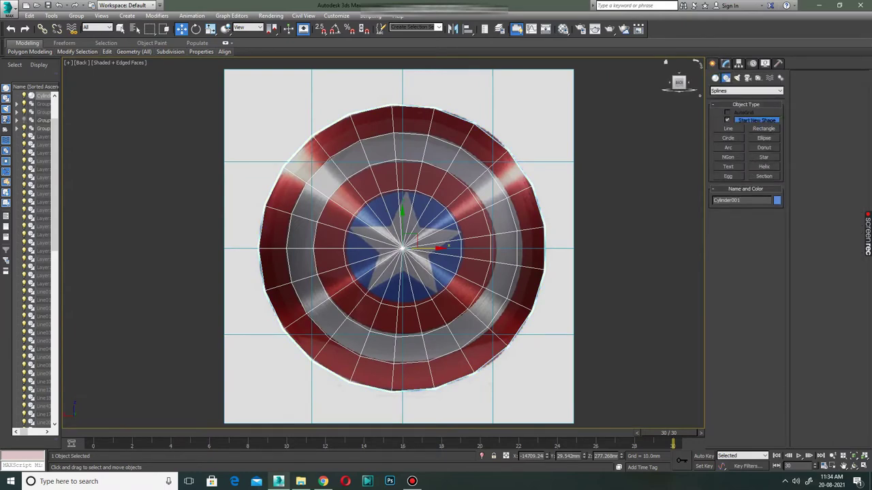
click(763, 156)
scroll(402, 249, up, 2)
key(s)
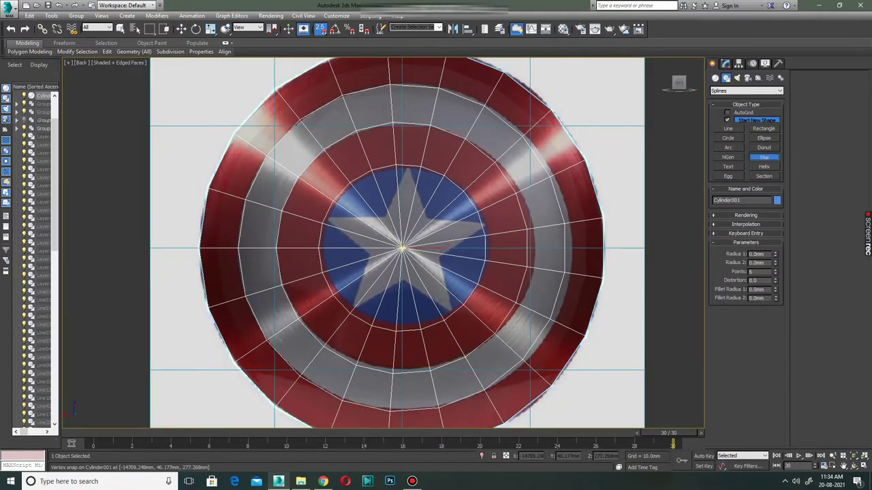
drag(403, 248, 406, 248)
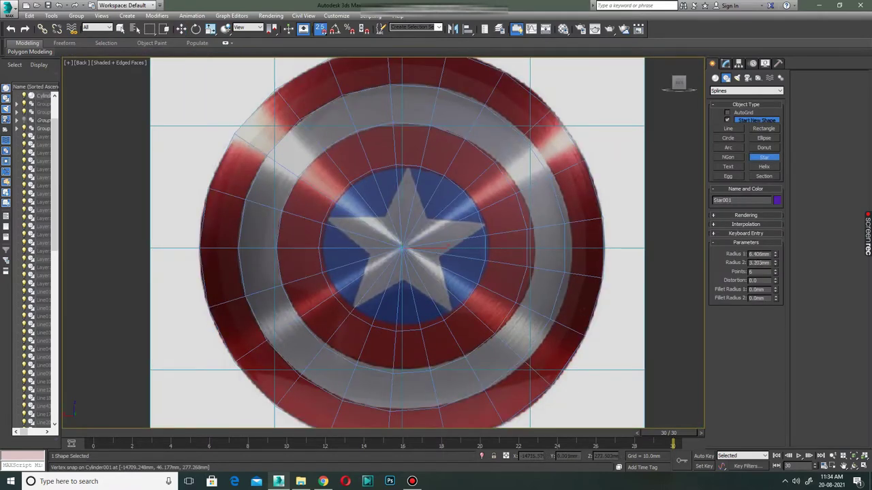
Cycle viewport layouts and frame the dome to get a maximized shaded Back view of the shield
scroll(462, 305, down, 3)
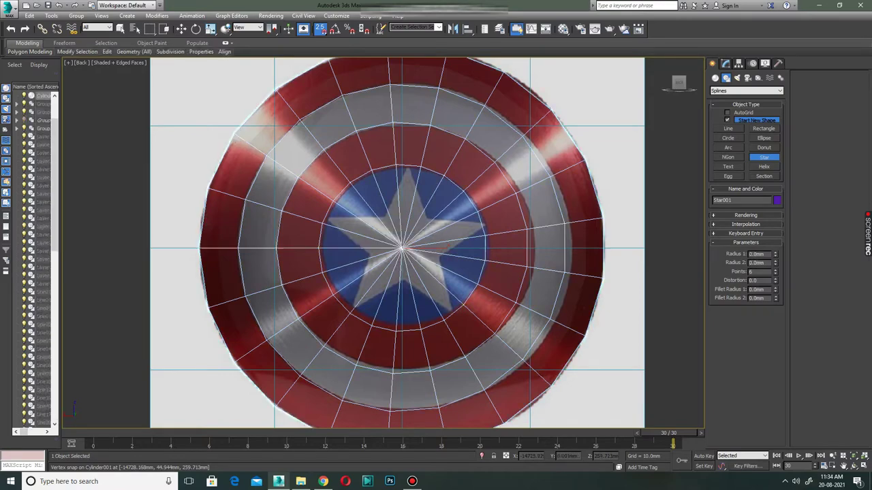
key(alt+w)
right_click(333, 185)
key(alt+w)
scroll(333, 185, down, 3)
key(alt+w)
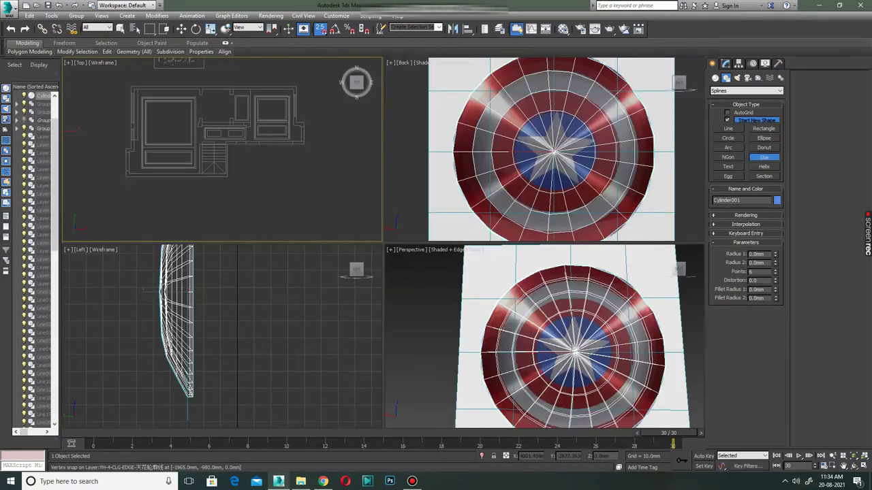
key(alt+w)
scroll(310, 205, down, 3)
key(z)
scroll(354, 244, down, 3)
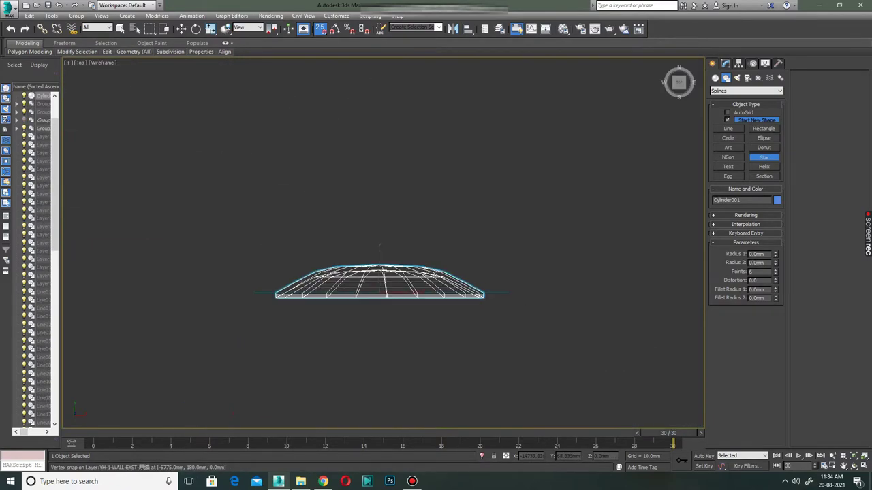
scroll(354, 244, down, 3)
scroll(353, 244, up, 3)
key(alt+w)
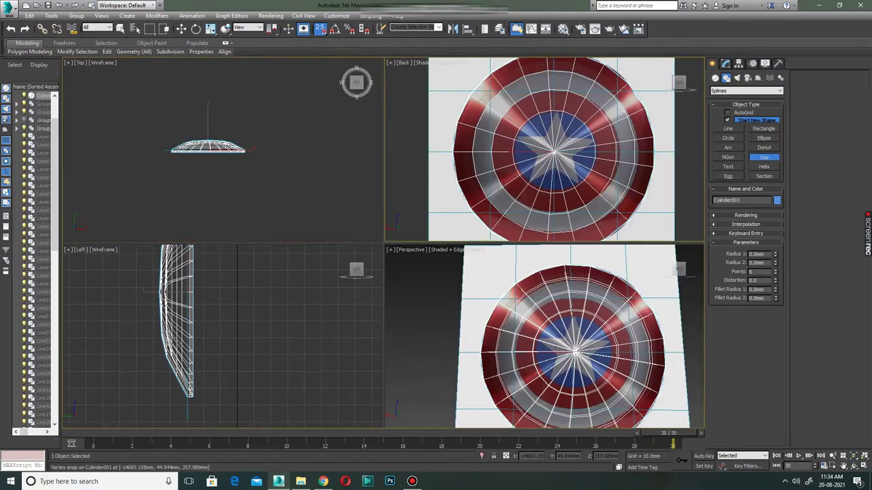
right_click(548, 157)
key(alt+w)
scroll(403, 248, down, 3)
scroll(407, 232, up, 3)
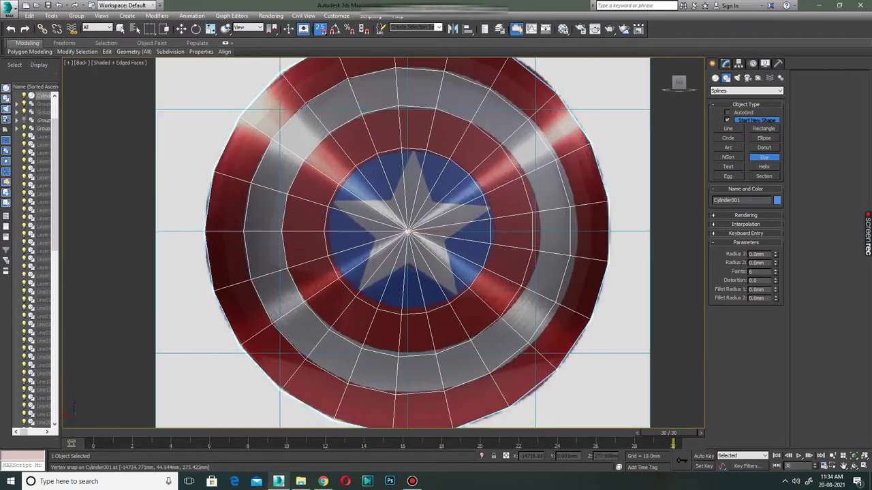
Draw a star centred on the shield with radius 1 25.81mm and radius 2 62.638mm
drag(407, 231, 419, 232)
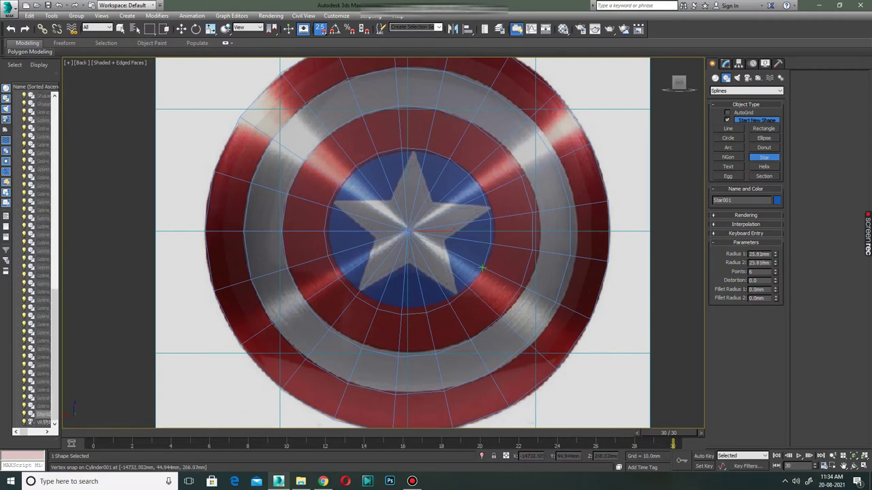
scroll(482, 268, down, 3)
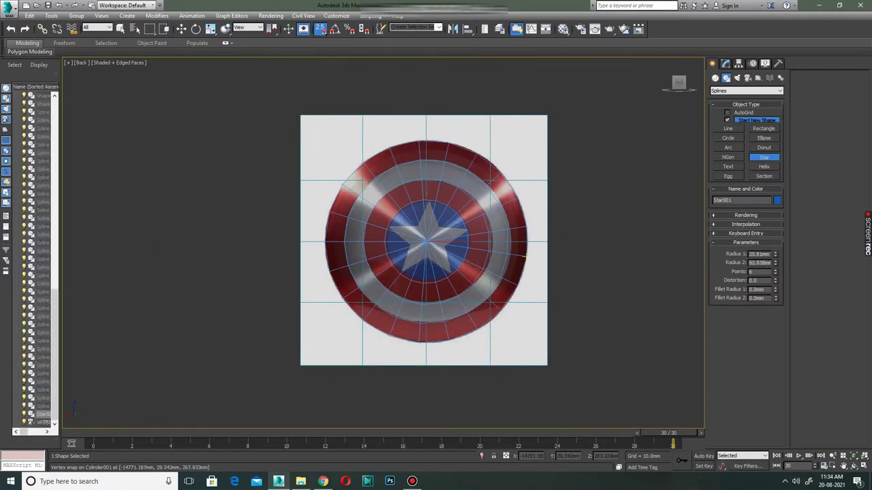
right_click(525, 257)
key(alt+w)
key(alt+w)
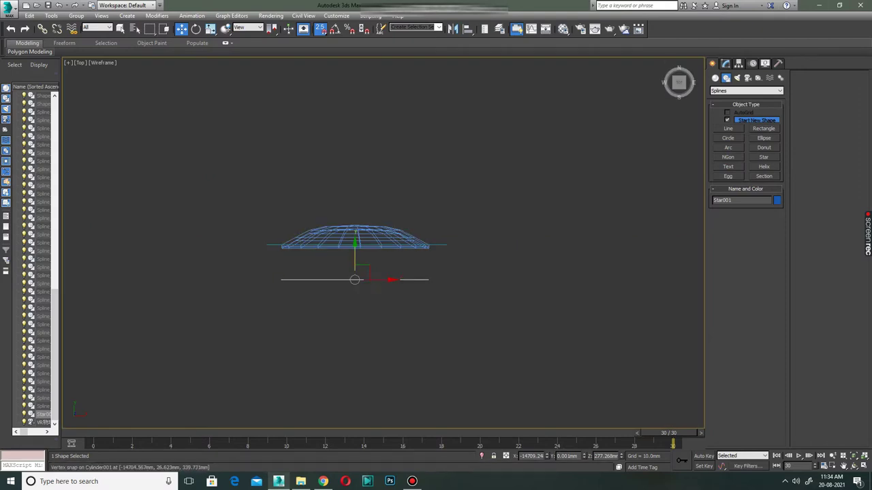
key(alt+w)
key(alt+w)
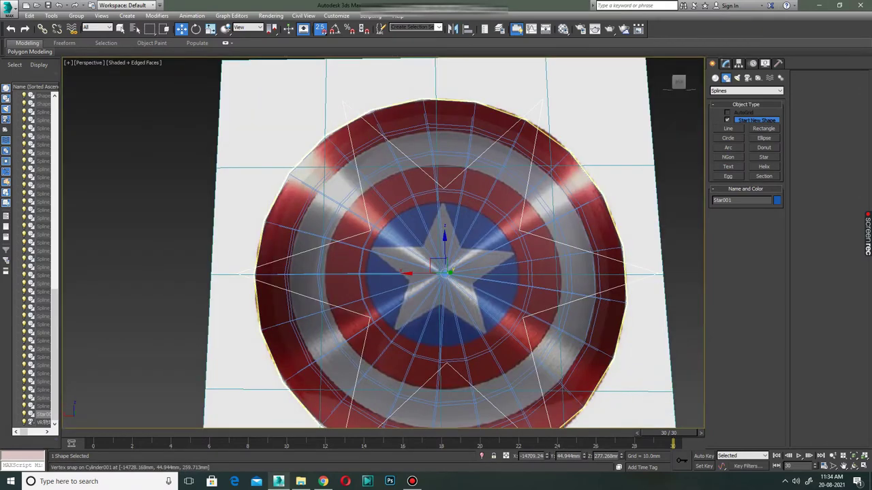
key(alt+w)
right_click(499, 174)
key(alt+w)
scroll(441, 218, up, 2)
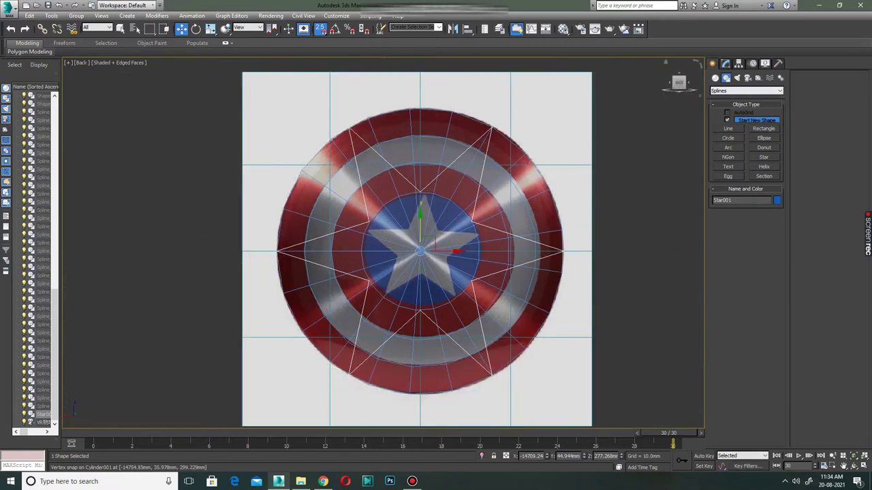
click(725, 63)
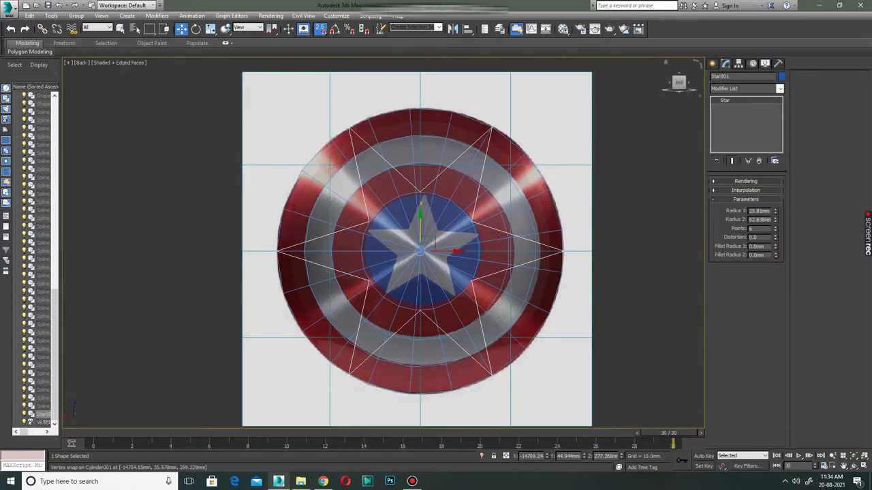
Set the star to 5 points, pull Radius 2 inward, and scale it down to the painted star
drag(775, 228, 774, 231)
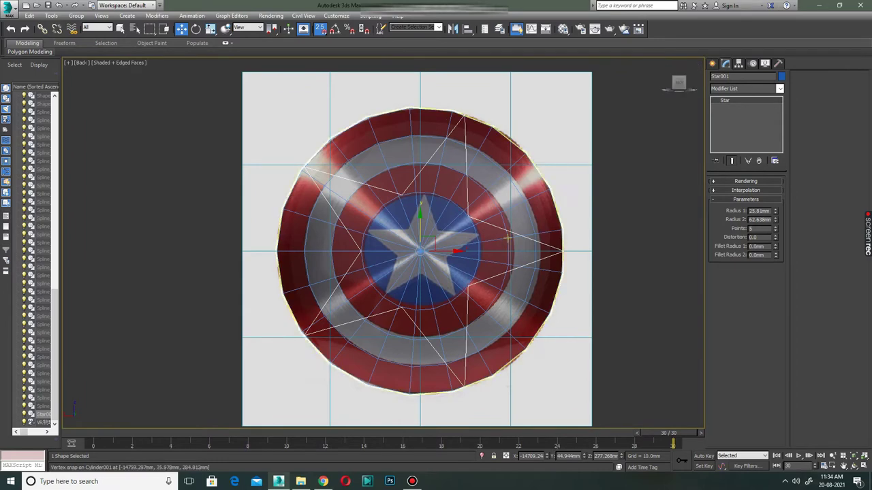
mouse_move(774, 219)
mouse_down()
mouse_move(774, 228)
mouse_move(774, 219)
mouse_up()
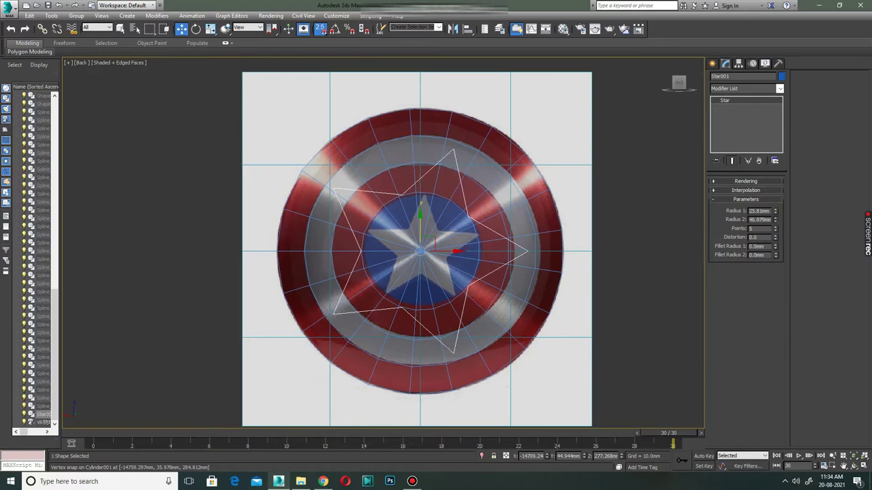
key(r)
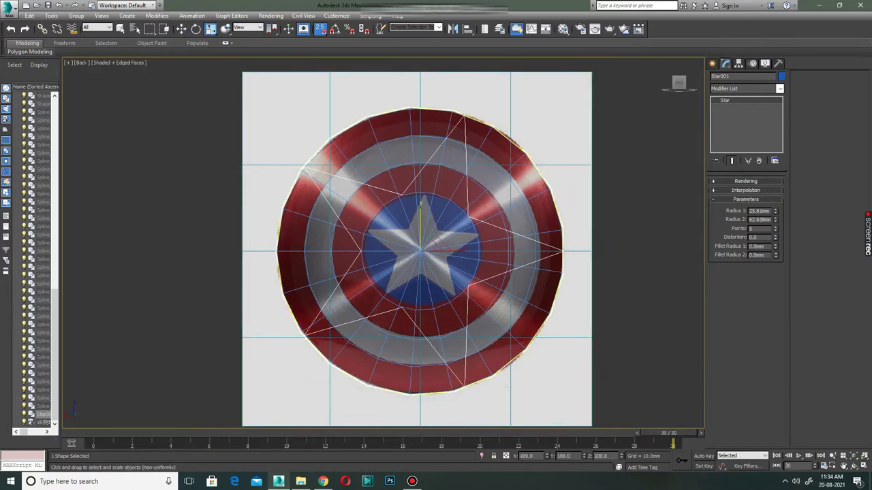
drag(422, 249, 424, 286)
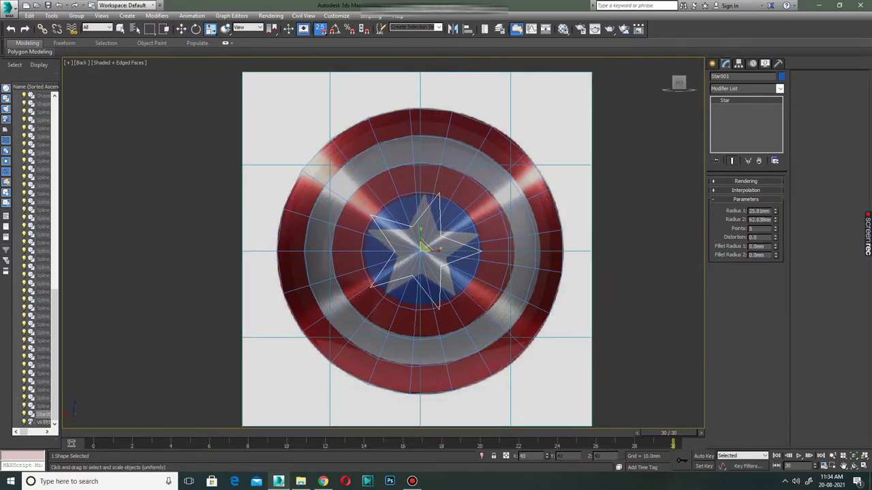
scroll(425, 246, up, 1)
scroll(424, 246, up, 2)
scroll(424, 246, up, 3)
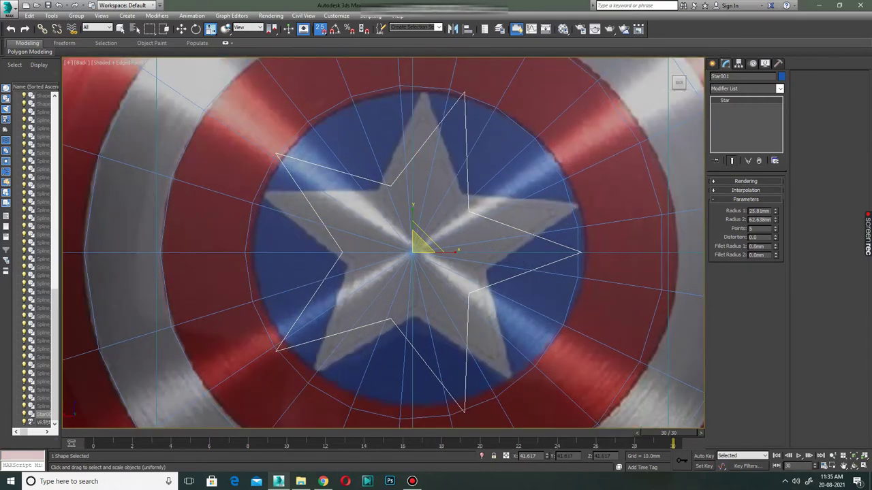
Rotate the star in two passes so its points line up with the painted star
key(e)
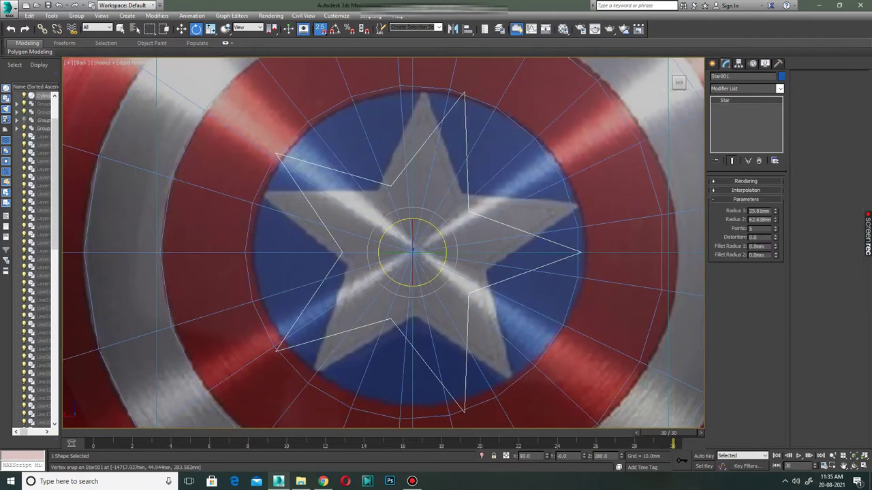
drag(436, 229, 431, 223)
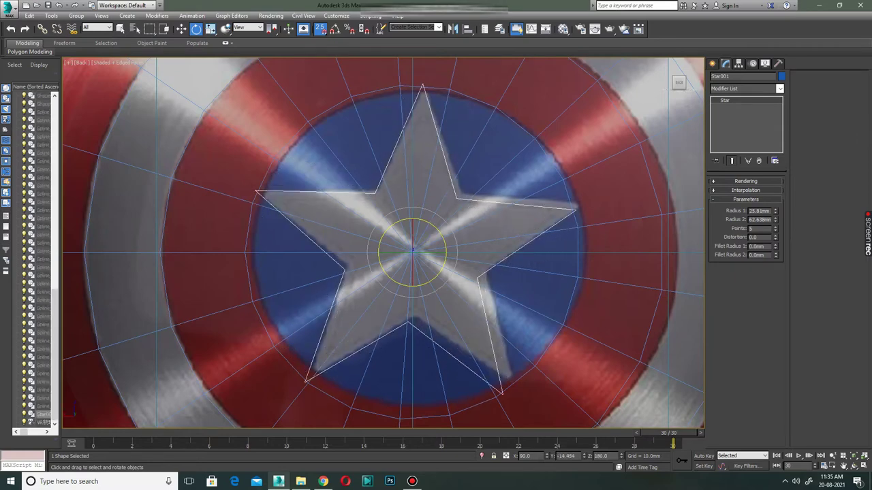
key(w)
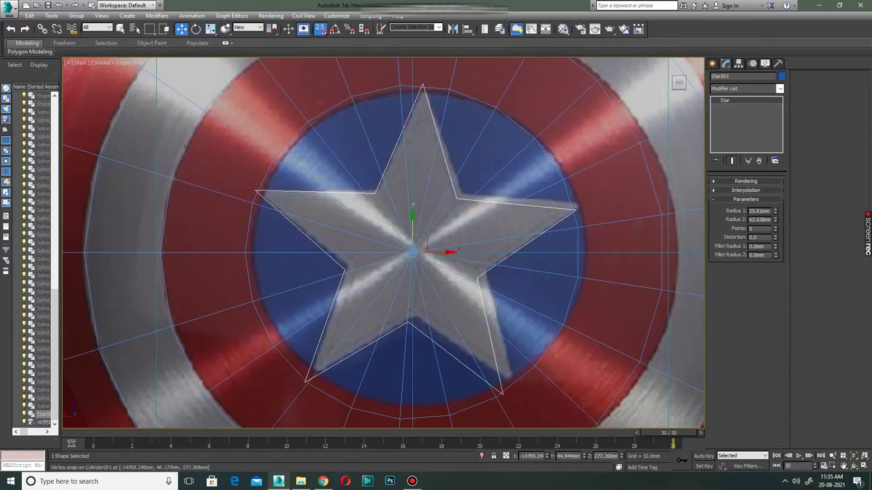
scroll(429, 212, down, 2)
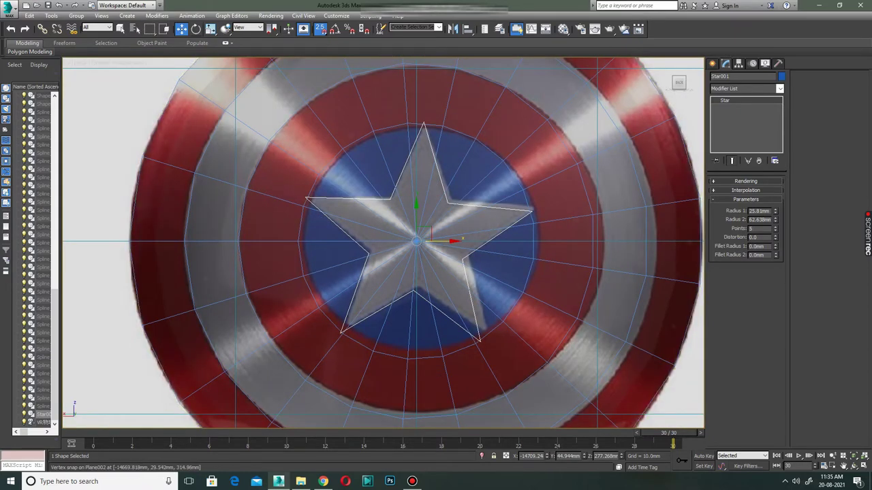
key(e)
drag(443, 223, 444, 217)
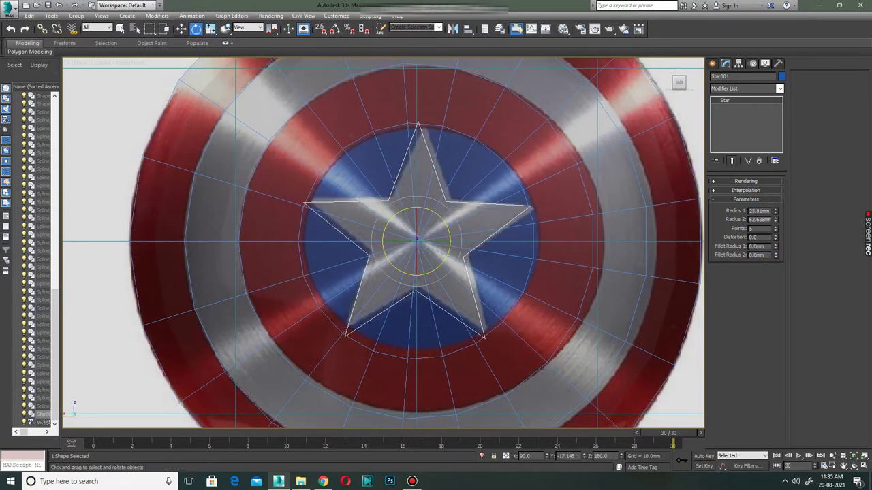
key(w)
scroll(340, 203, down, 3)
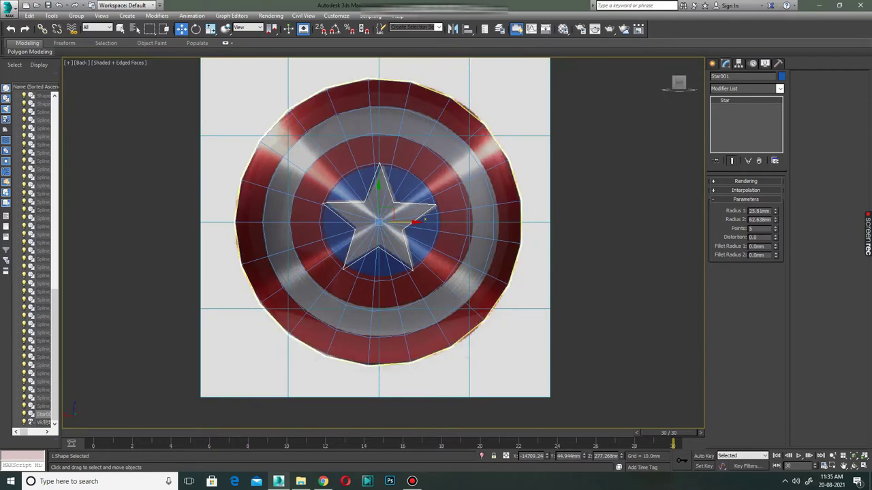
scroll(389, 219, up, 3)
middle_drag(389, 218, 434, 237)
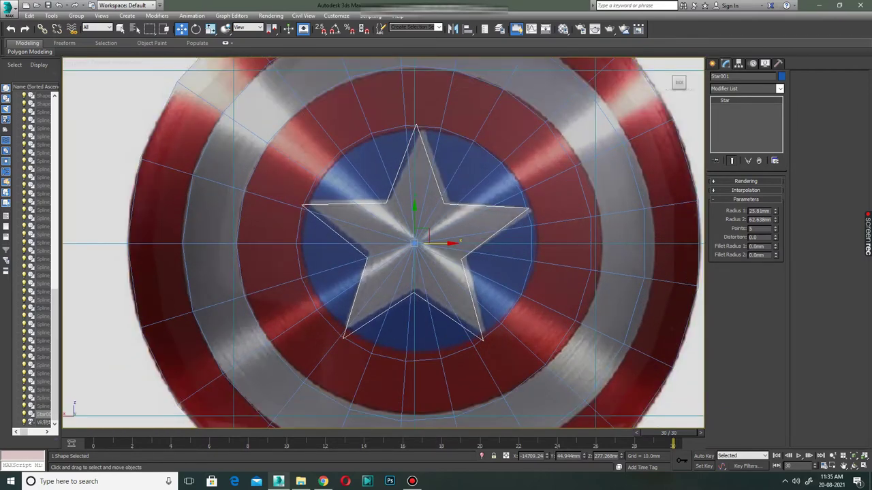
Trim Radius 2 to 61.385mm and switch to the Perspective view
mouse_move(775, 219)
mouse_down()
mouse_move(774, 231)
mouse_move(774, 217)
mouse_up()
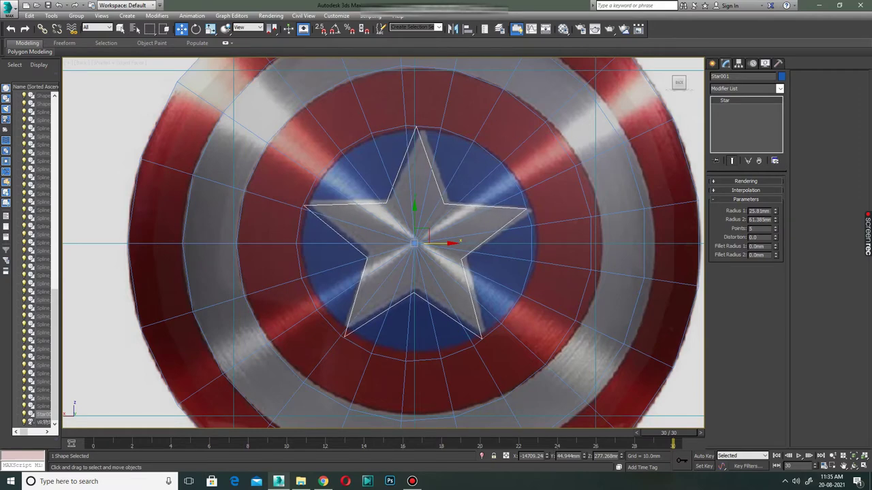
scroll(414, 243, down, 2)
scroll(414, 243, down, 2)
key(alt+w)
key(alt+w)
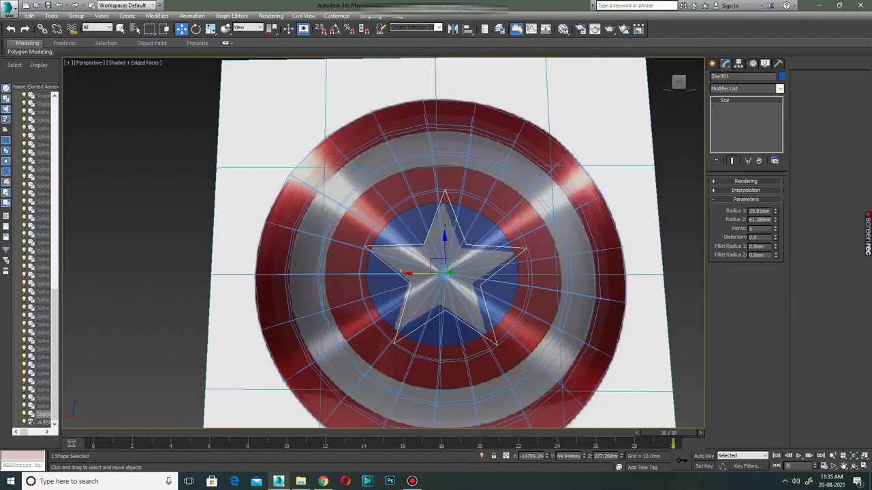
Assign a new plain grey VRayMtl to the shield's Cylinder001 via the Material Editor
alt+middle_drag(442, 273, 354, 259)
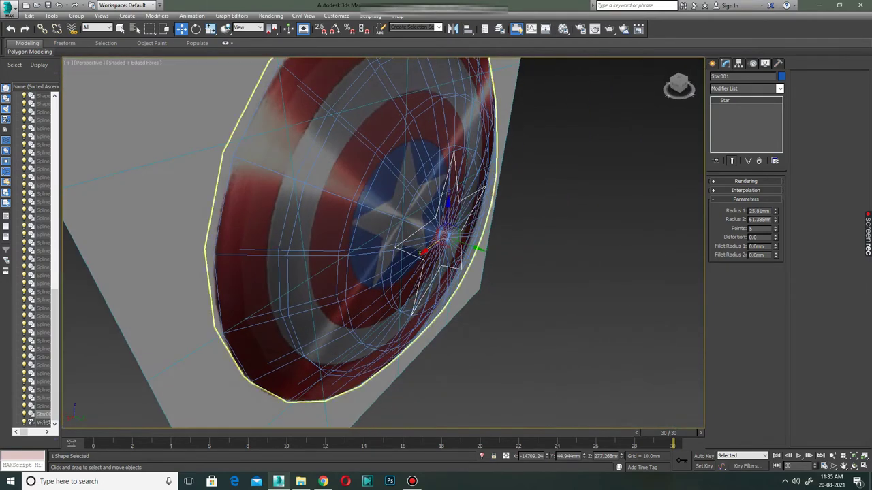
drag(478, 249, 482, 250)
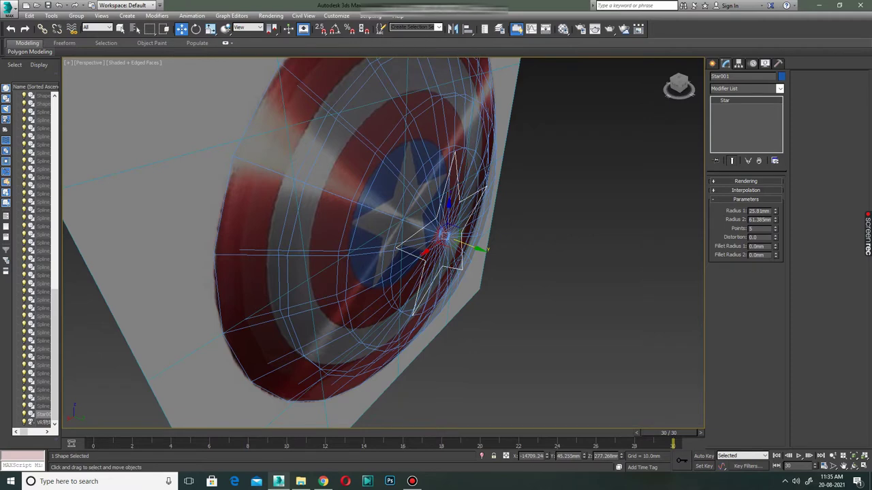
alt+middle_drag(478, 249, 422, 224)
click(409, 218)
click(562, 28)
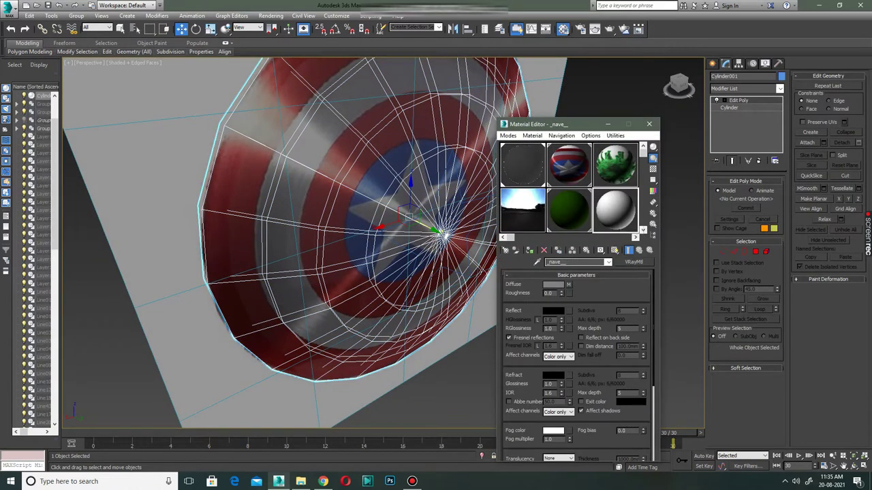
click(634, 261)
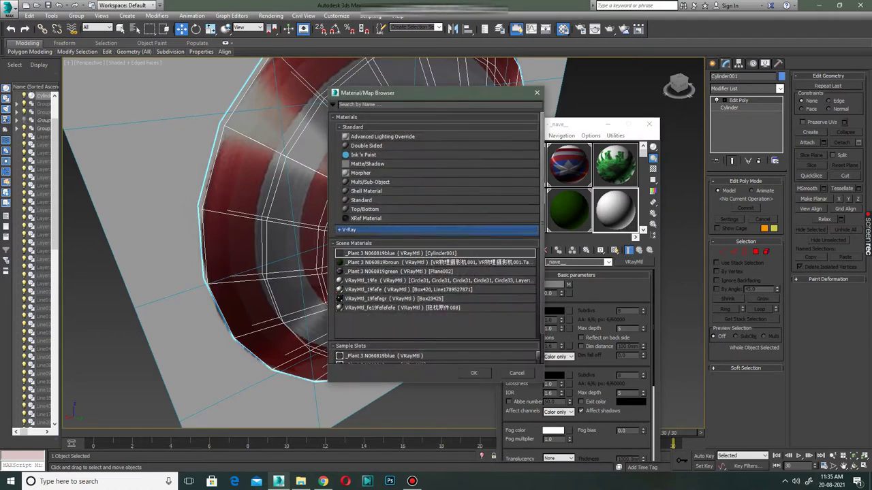
click(474, 372)
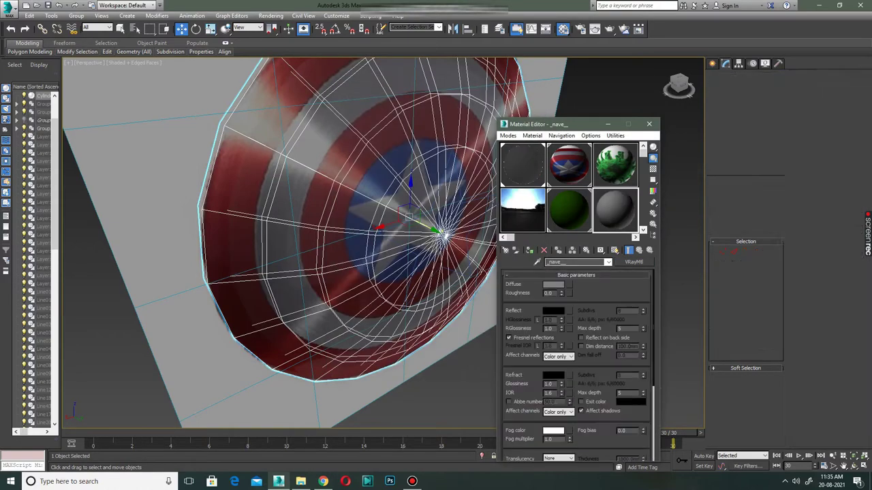
click(530, 250)
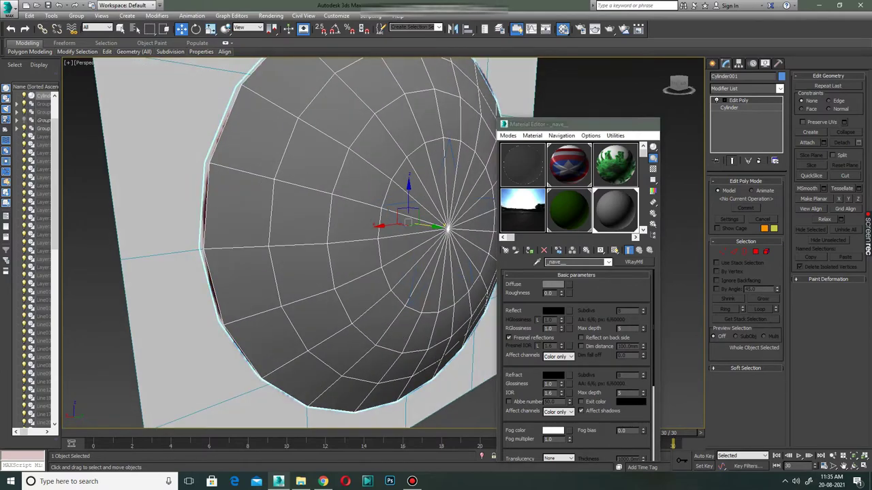
click(649, 124)
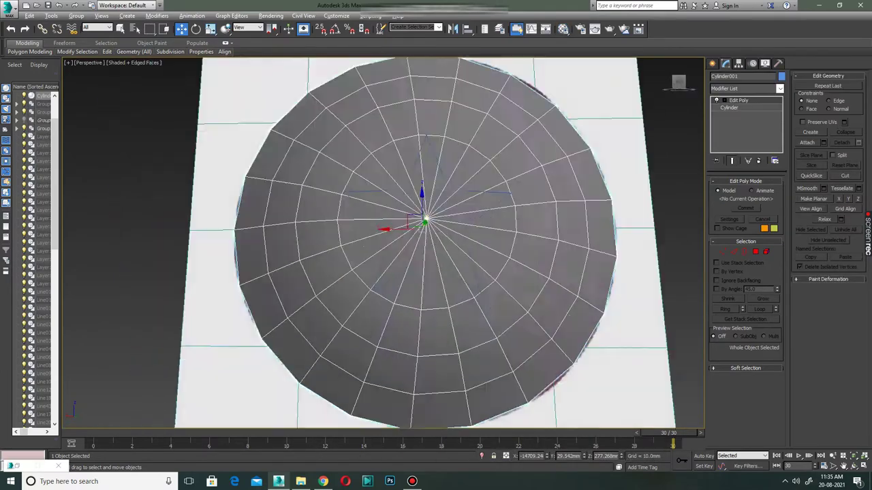
Snap Star001 onto the front of the dome, centred on its apex vertex
alt+middle_drag(381, 245, 477, 259)
alt+middle_drag(408, 225, 320, 232)
scroll(435, 239, down, 3)
mouse_move(436, 238)
alt+middle_down()
mouse_move(409, 231)
mouse_move(450, 239)
mouse_move(395, 239)
mouse_move(443, 232)
alt+middle_up()
key(1)
key(1)
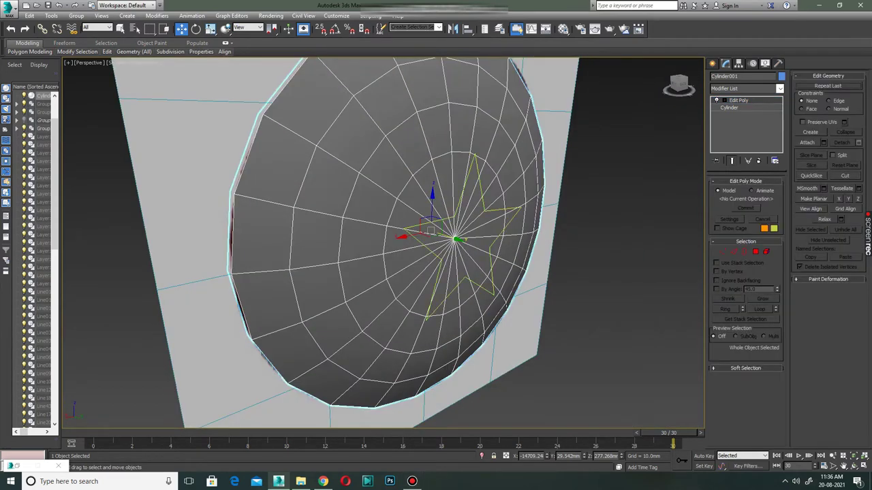
click(475, 164)
alt+middle_drag(450, 241, 392, 237)
scroll(450, 241, up, 5)
key(s)
drag(434, 233, 443, 236)
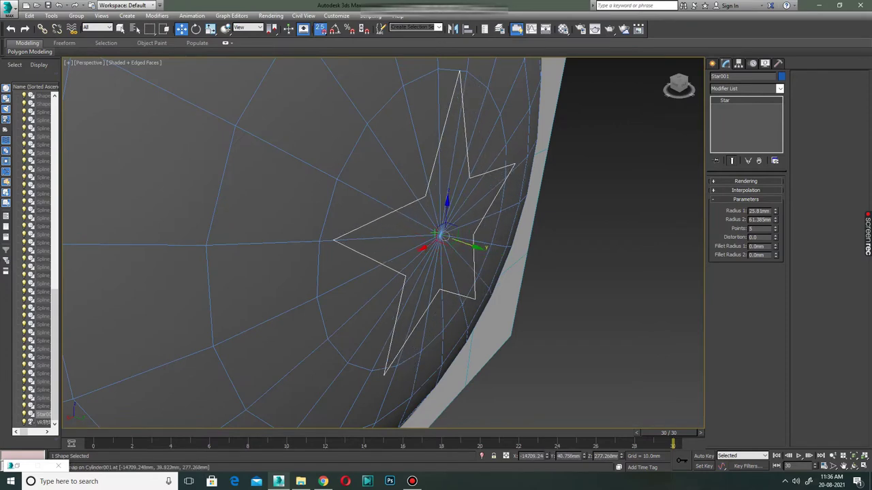
Add an Extrude modifier to the star with a 6mm amount
click(746, 89)
key(e)
key(Down)
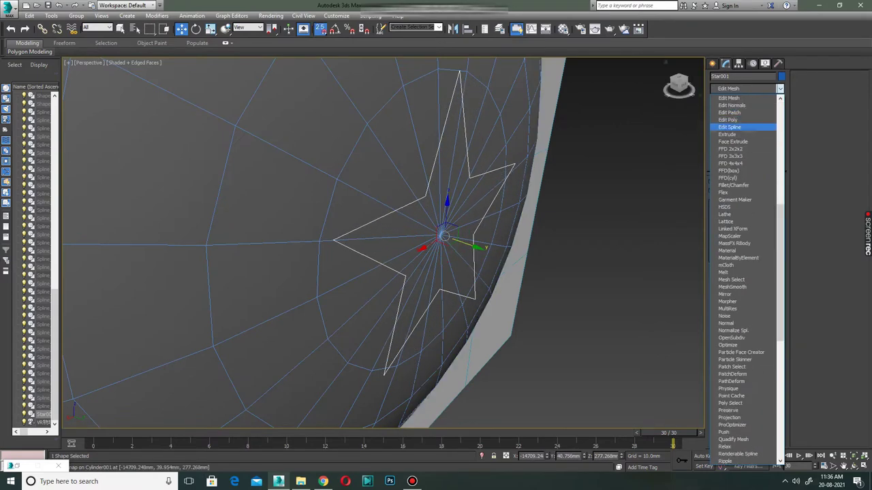
key(Return)
click(674, 90)
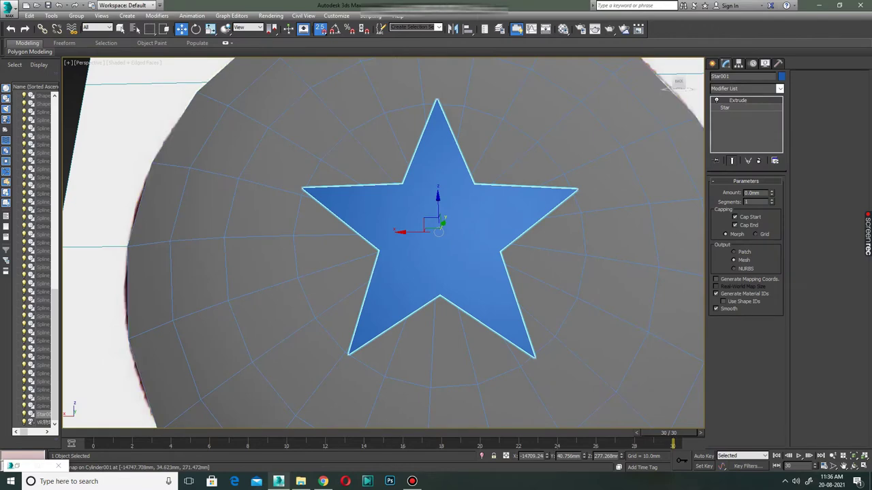
text(6)
key(Return)
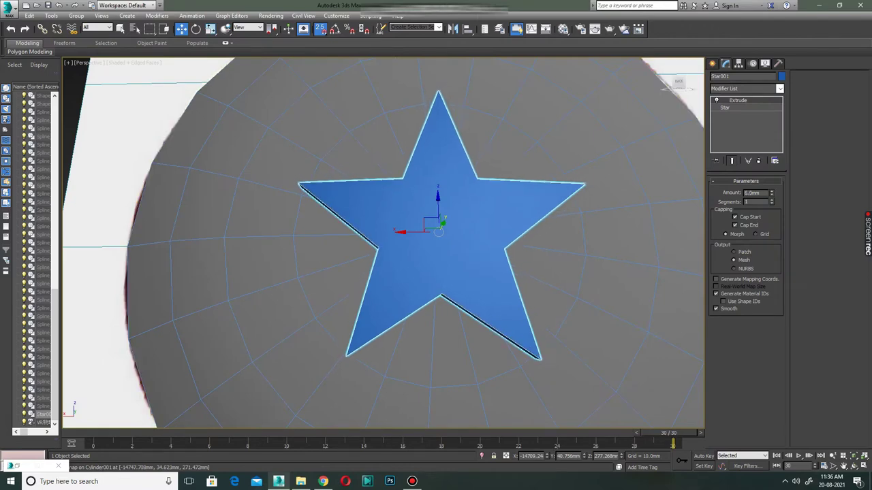
Reposition the solid star on the shield and tilt it slightly about its Y axis
alt+middle_drag(438, 233, 438, 232)
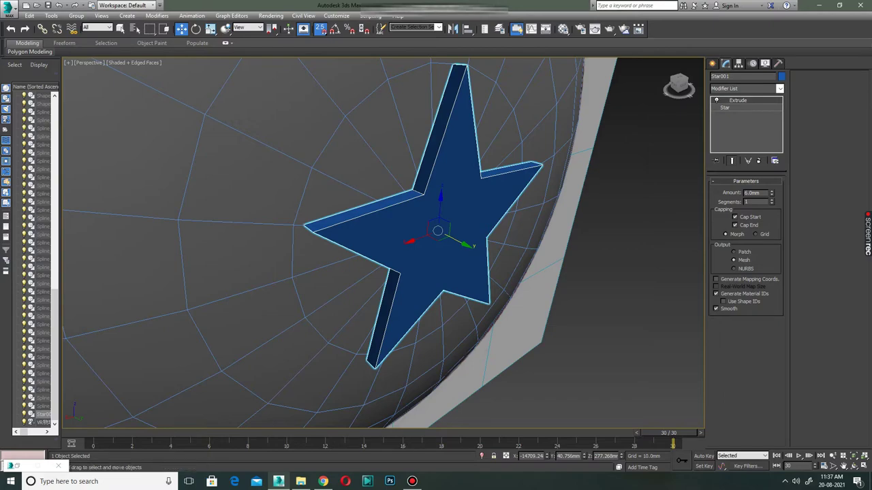
alt+middle_drag(437, 229, 447, 251)
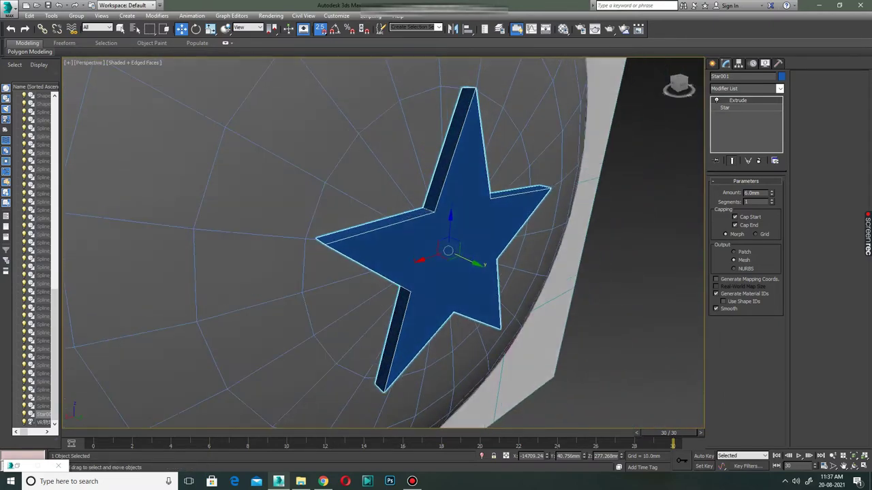
drag(447, 251, 438, 247)
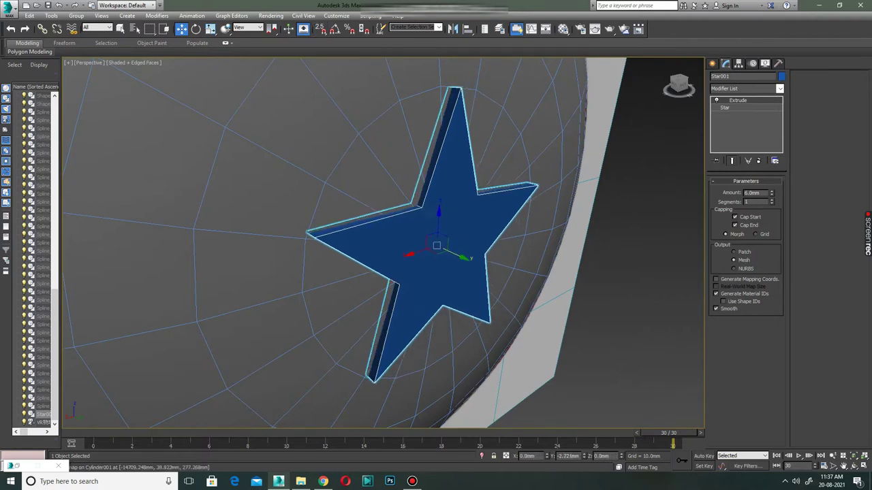
alt+middle_drag(439, 246, 440, 245)
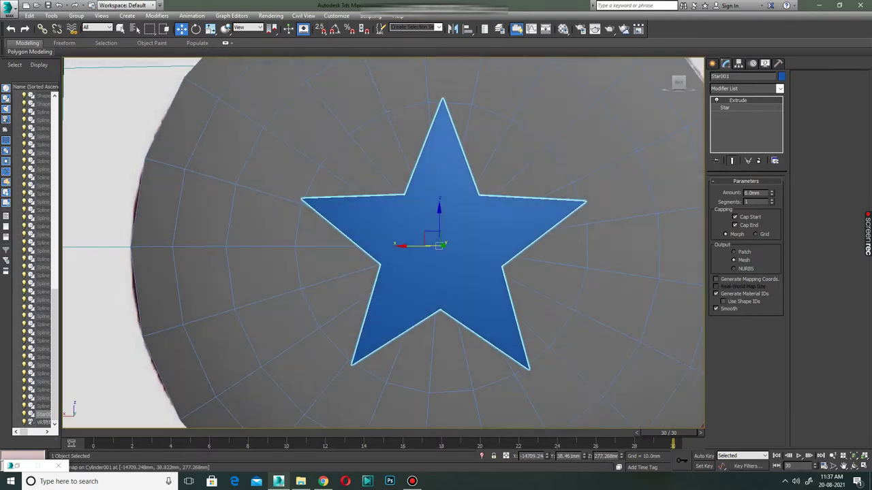
key(e)
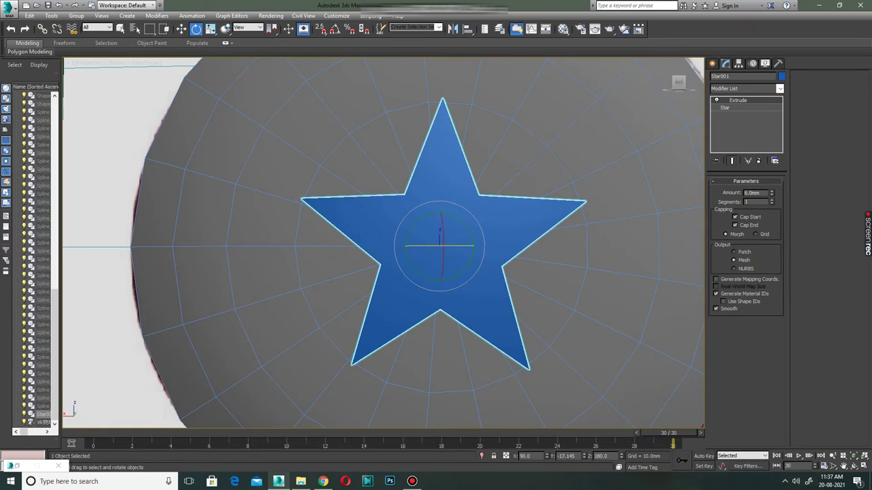
drag(444, 217, 450, 213)
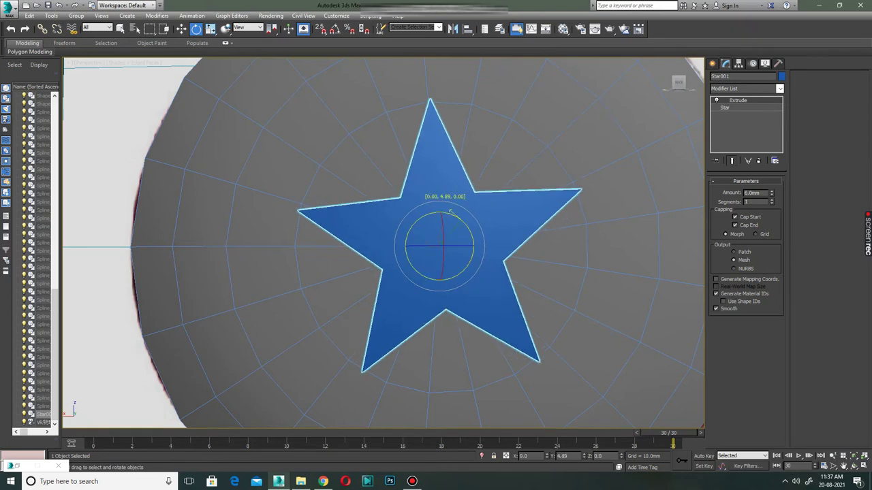
mouse_move(449, 212)
alt+middle_down()
mouse_move(436, 245)
mouse_move(449, 238)
alt+middle_up()
key(w)
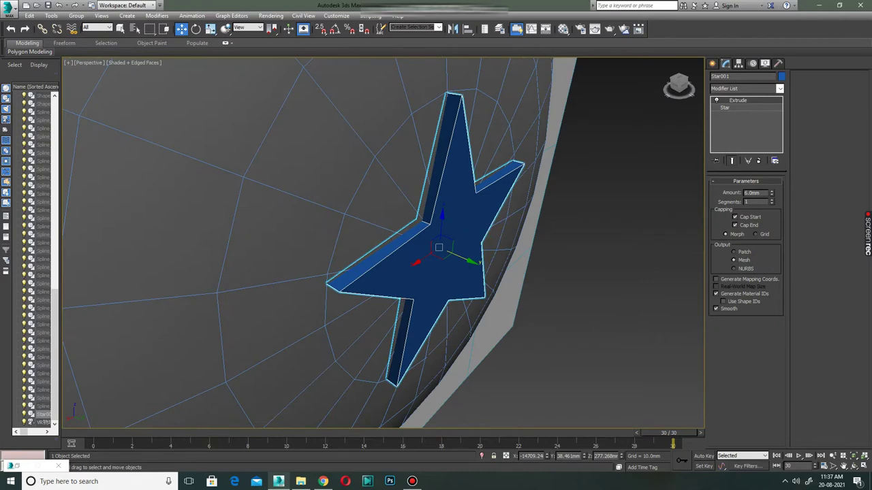
Change the extrude amount to 2.0mm, then 2.5mm
drag(771, 193, 771, 191)
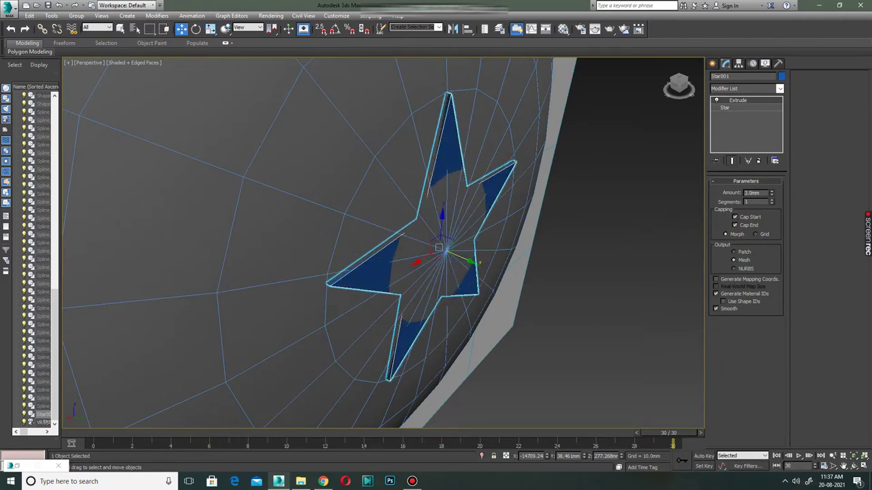
drag(771, 193, 771, 191)
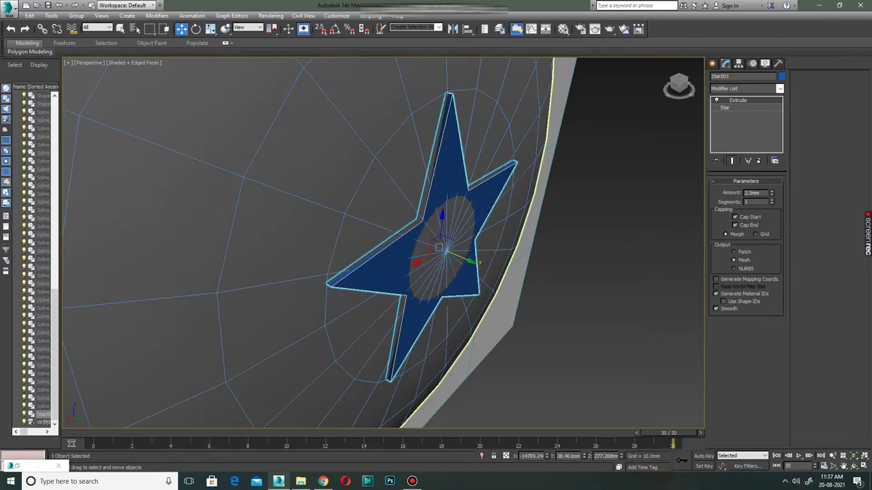
scroll(429, 246, up, 3)
scroll(450, 266, up, 2)
Nudge the star slightly along its Y axis
drag(477, 276, 490, 280)
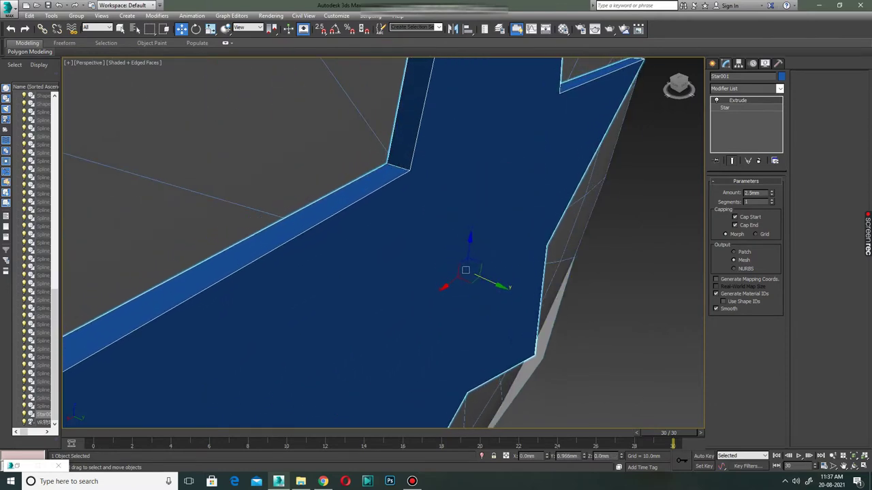
scroll(480, 286, down, 10)
scroll(485, 283, up, 3)
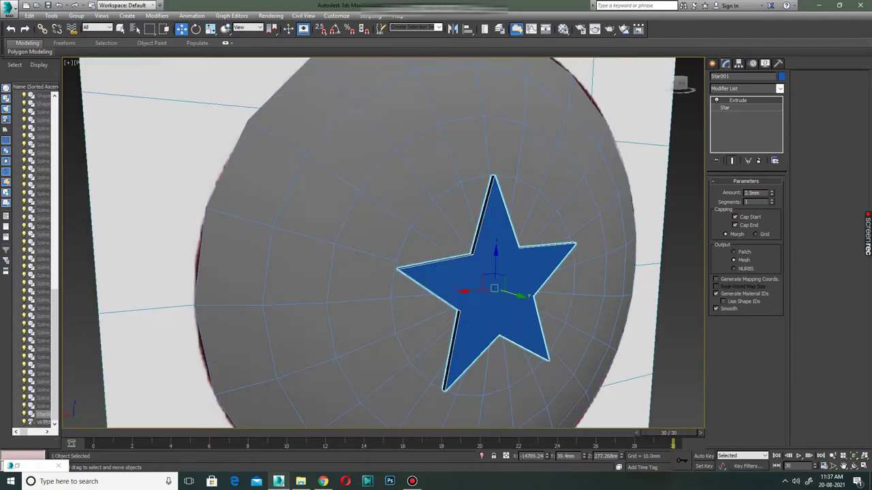
scroll(485, 283, up, 5)
alt+middle_drag(382, 246, 423, 204)
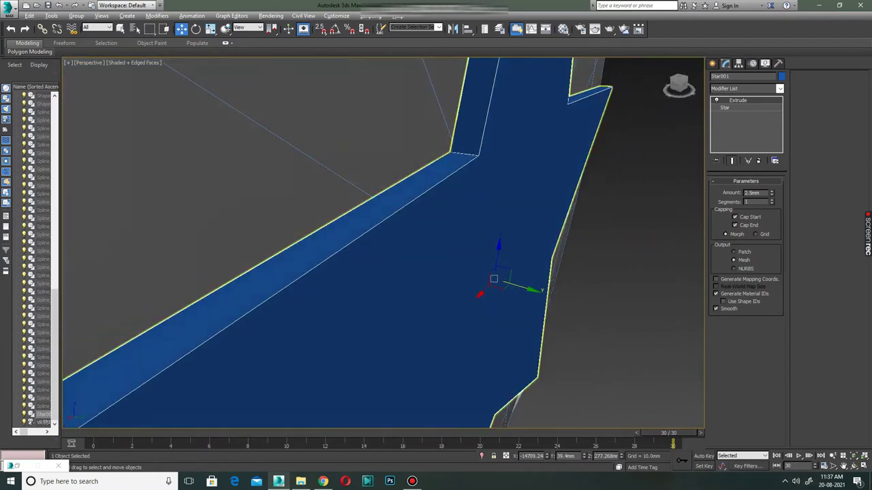
Thin the star's extrusion to 0.5mm and check it edge-on
drag(771, 193, 771, 218)
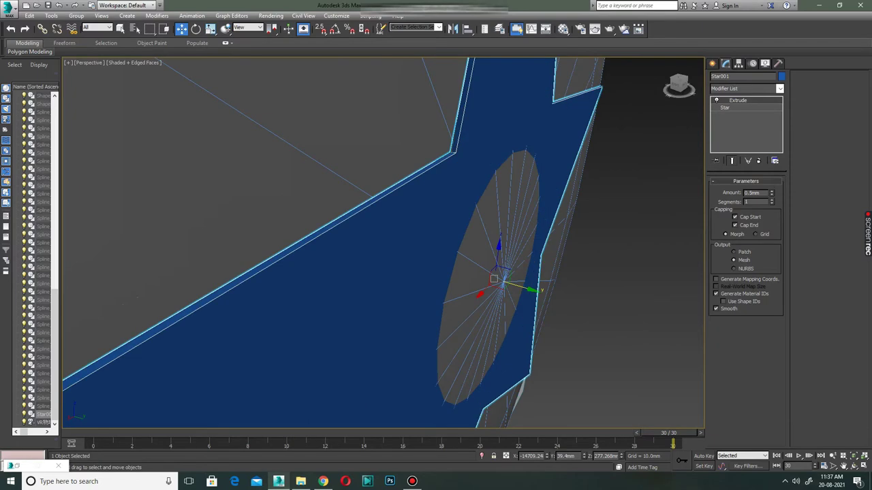
mouse_move(382, 245)
alt+middle_down()
mouse_move(422, 245)
mouse_move(395, 245)
alt+middle_up()
scroll(383, 243, down, 5)
scroll(383, 243, up, 4)
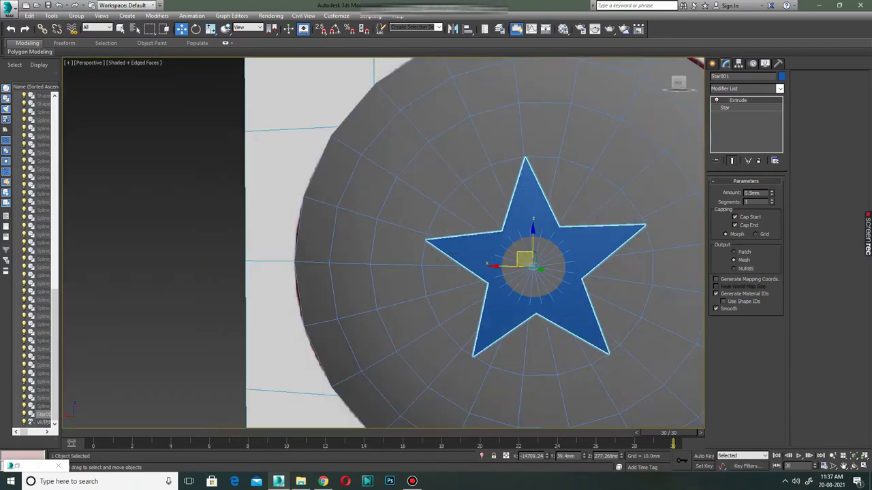
scroll(383, 243, up, 5)
scroll(383, 243, down, 3)
middle_drag(565, 288, 389, 171)
scroll(389, 171, up, 2)
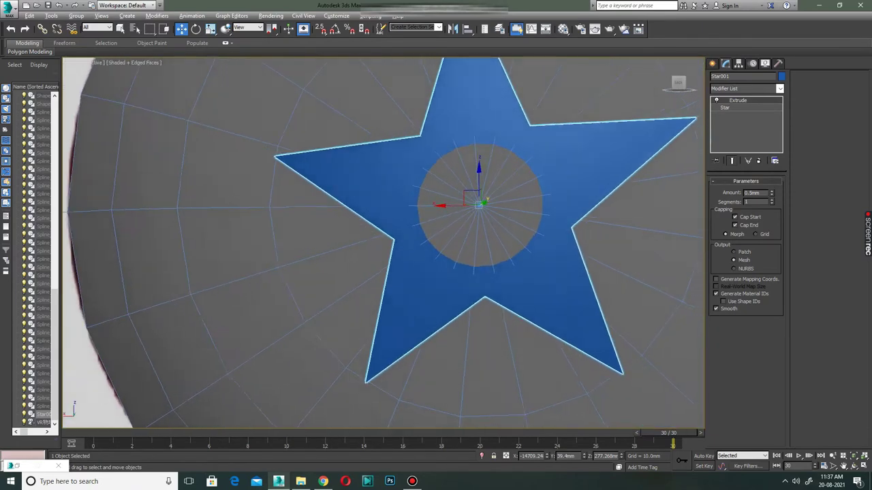
alt+middle_drag(408, 245, 399, 242)
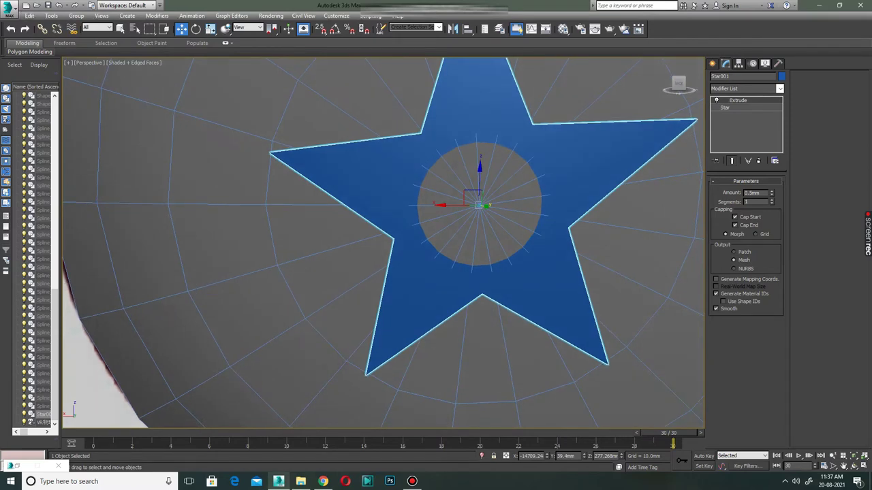
scroll(384, 243, down, 5)
scroll(384, 243, up, 8)
scroll(384, 243, down, 3)
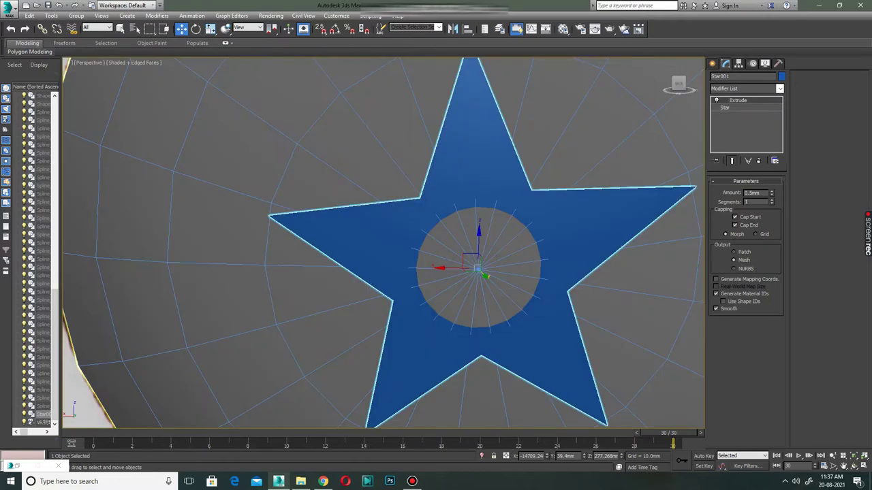
scroll(383, 243, up, 1)
scroll(409, 245, down, 1)
alt+middle_drag(409, 245, 408, 103)
Add a Bend modifier above the star's Extrude and raise its angle to 13.5
scroll(409, 170, up, 3)
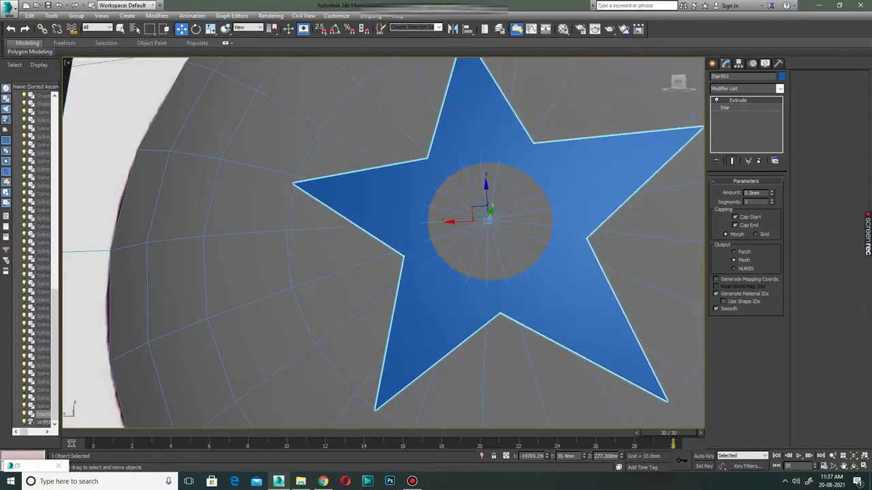
click(745, 88)
scroll(743, 273, down, 5)
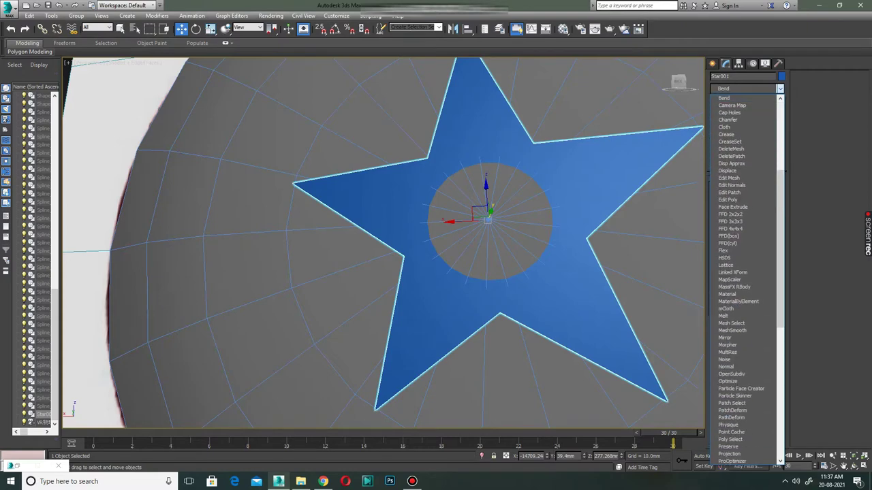
click(735, 106)
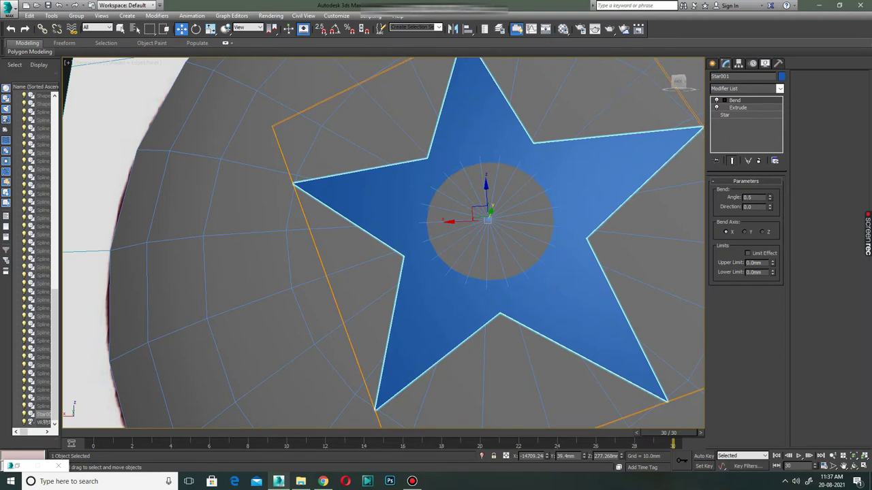
drag(769, 197, 770, 191)
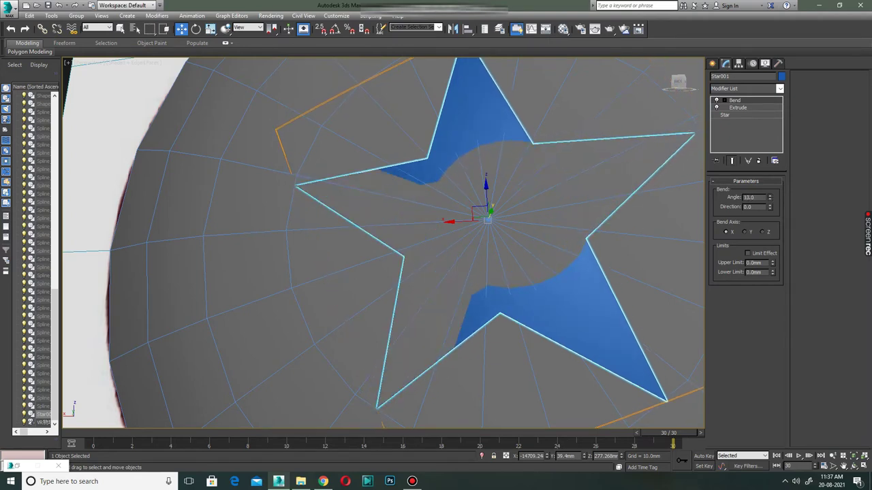
scroll(384, 243, down, 3)
mouse_move(383, 243)
alt+middle_down()
mouse_move(384, 204)
mouse_move(450, 204)
mouse_move(450, 163)
alt+middle_up()
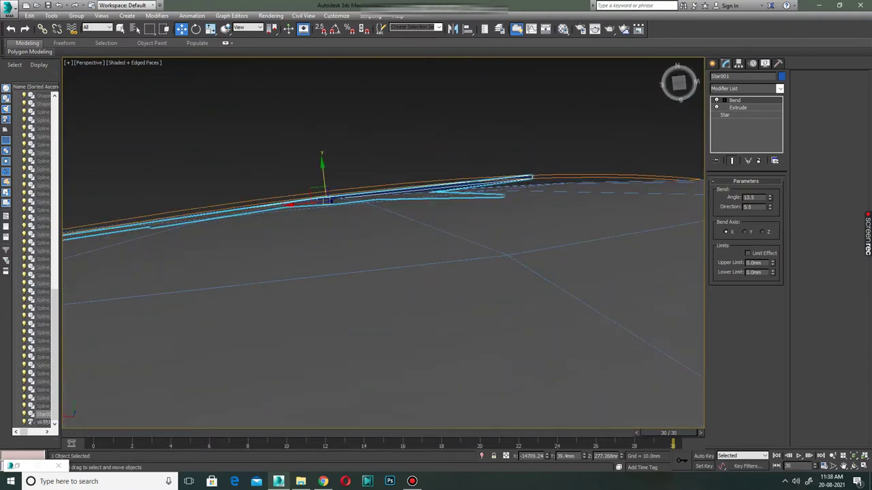
mouse_move(449, 163)
alt+middle_down()
mouse_move(449, 82)
mouse_move(450, 102)
mouse_move(471, 121)
mouse_move(471, 95)
mouse_move(473, 161)
alt+middle_up()
Add an Edit Poly modifier to Star001, above its Bend and Extrude
click(745, 89)
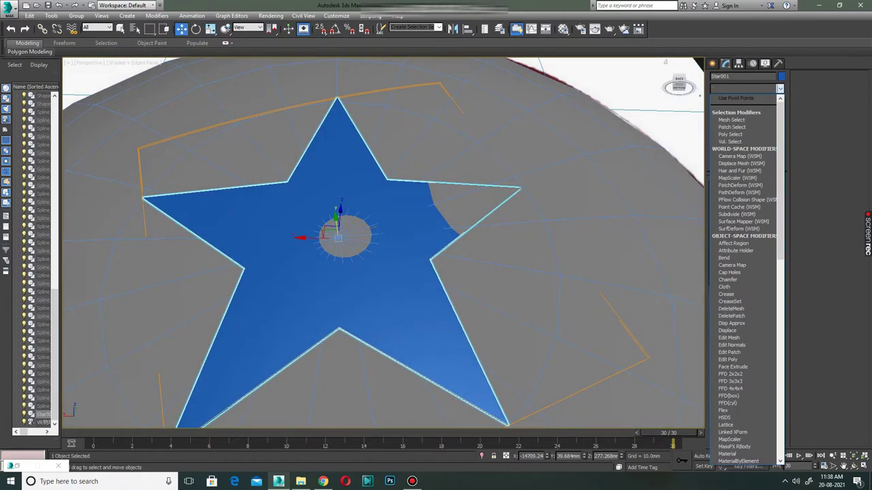
text(Edit Mesh)
click(727, 119)
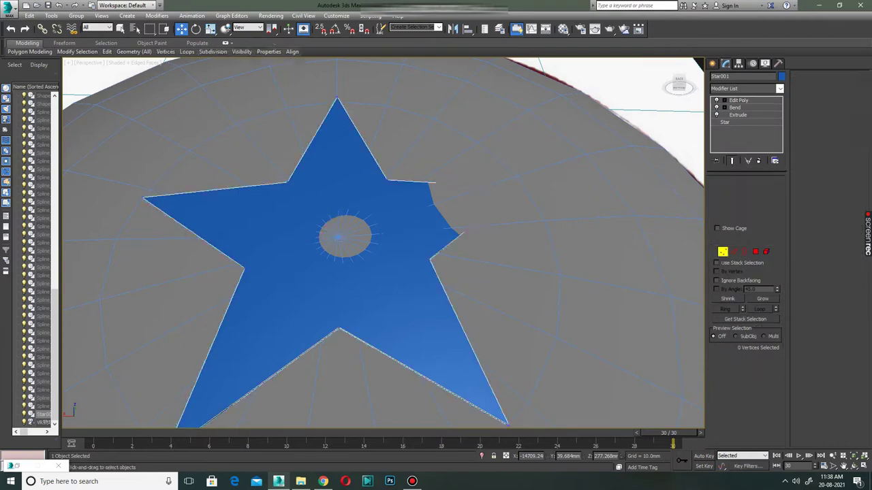
mouse_move(471, 160)
alt+middle_down()
mouse_move(471, 109)
mouse_move(472, 143)
alt+middle_up()
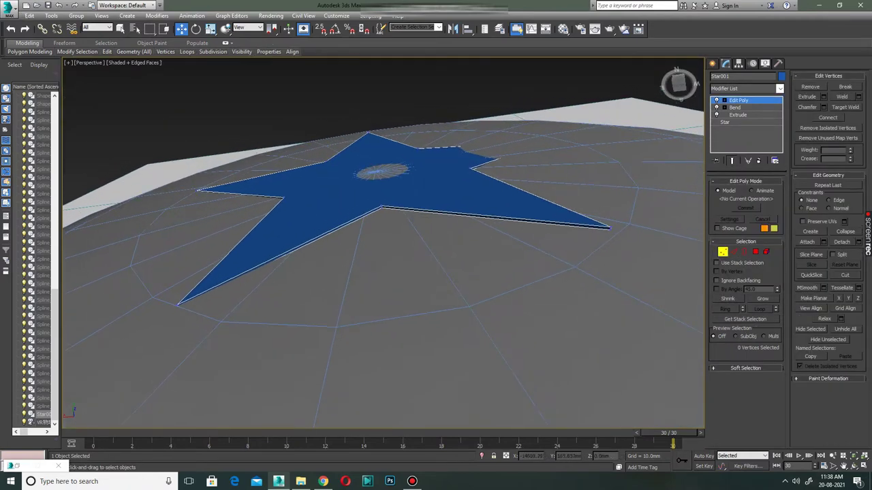
Lower a star-tip vertex and pull the tip vertices along Y to fit the dome
click(609, 227)
alt+middle_drag(608, 228, 609, 205)
drag(608, 228, 609, 239)
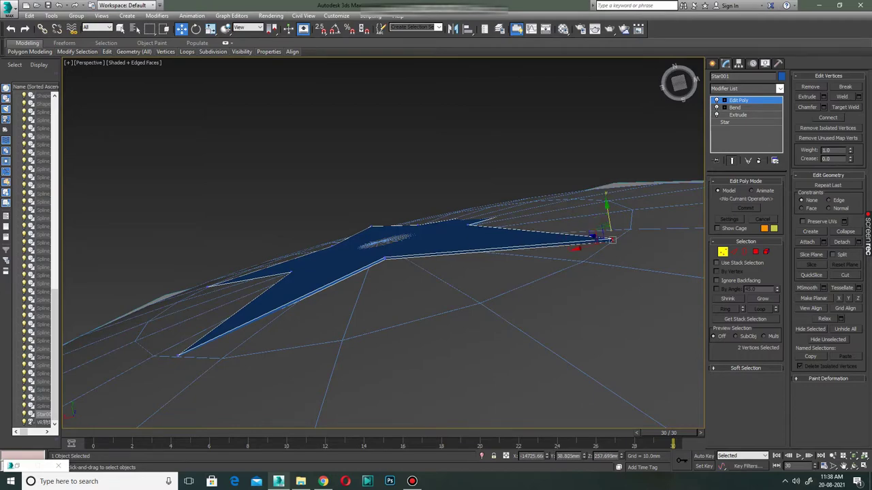
mouse_move(609, 229)
alt+middle_down()
mouse_move(463, 364)
mouse_move(357, 356)
alt+middle_up()
scroll(463, 364, up, 5)
scroll(463, 364, up, 4)
scroll(356, 357, down, 5)
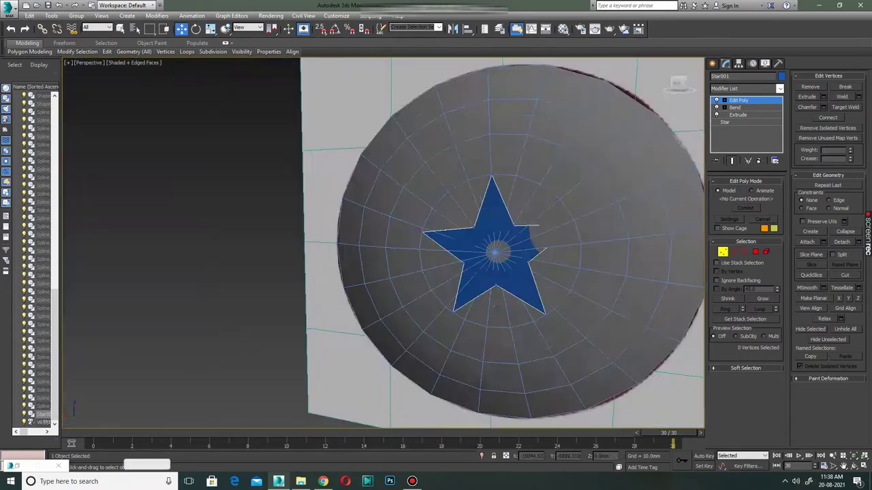
scroll(356, 357, down, 2)
scroll(518, 238, up, 8)
scroll(408, 245, up, 3)
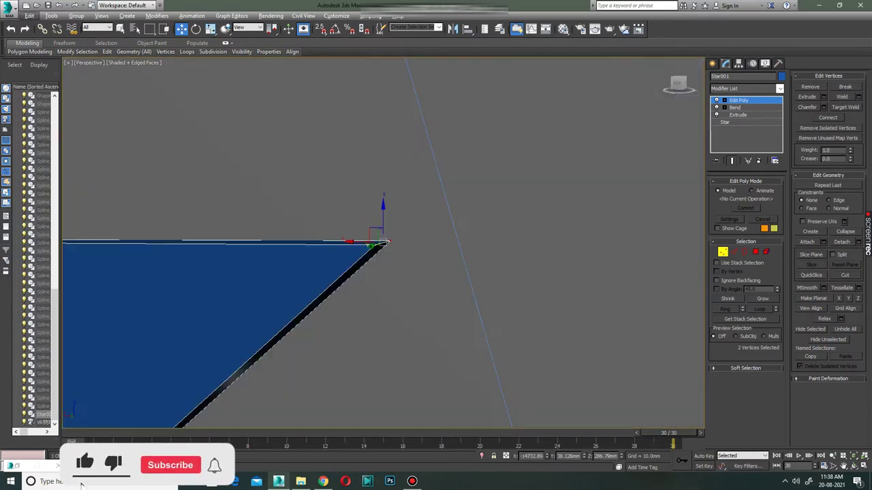
scroll(409, 245, down, 8)
alt+middle_drag(409, 246, 463, 252)
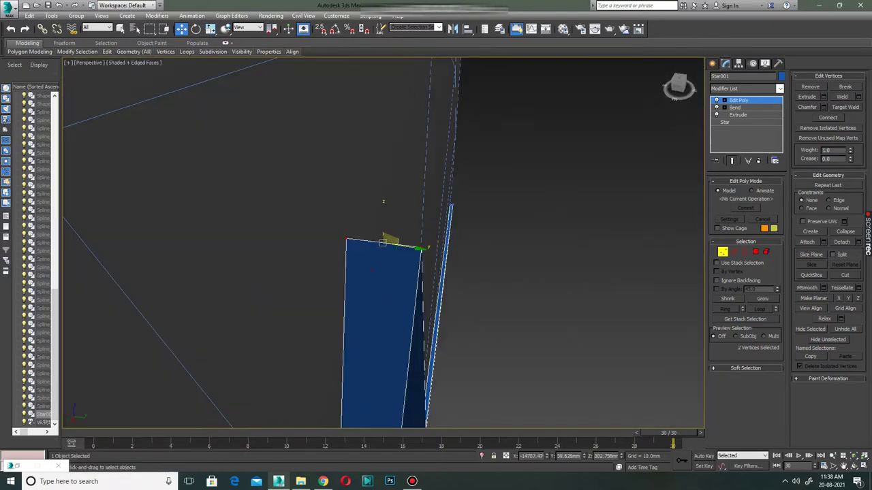
drag(383, 242, 394, 246)
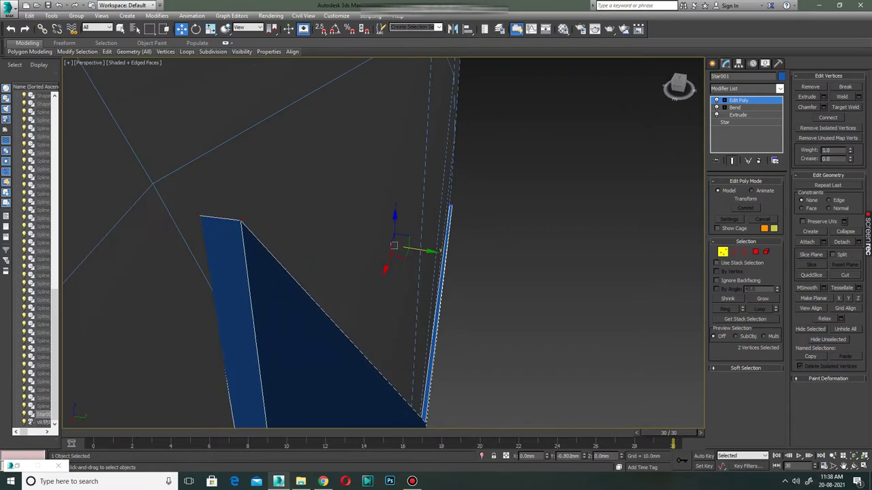
Leave vertex editing and frame the whole disc and reference image
key(shift+z)
key(shift+z)
key(shift+z)
key(shift+z)
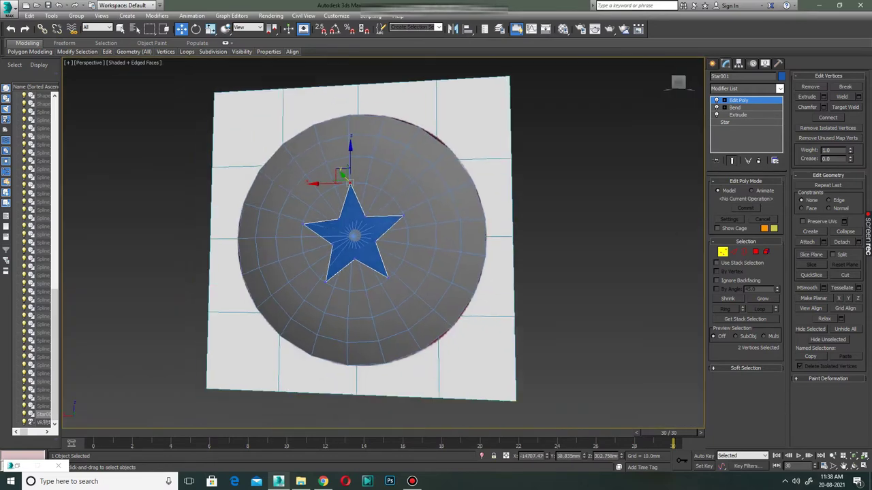
key(shift+z)
key(shift+z)
key(shift+z)
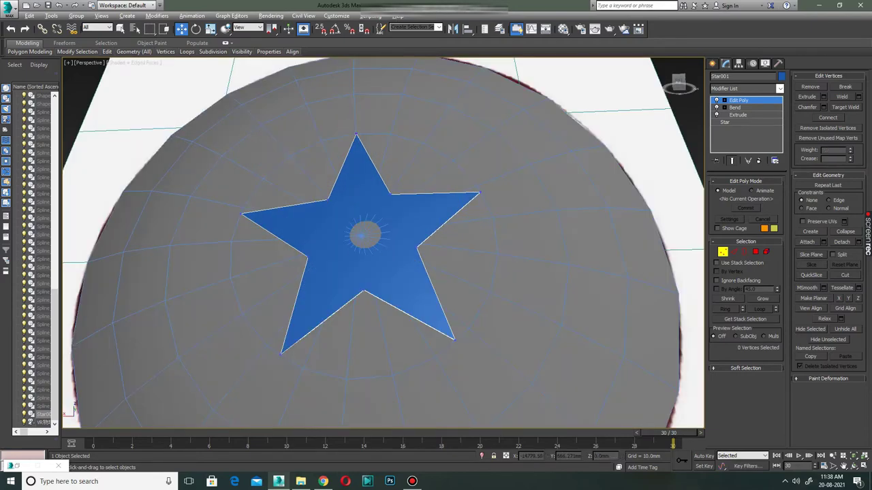
key(shift+z)
key(shift+z)
key(shift+z)
key(shift+z)
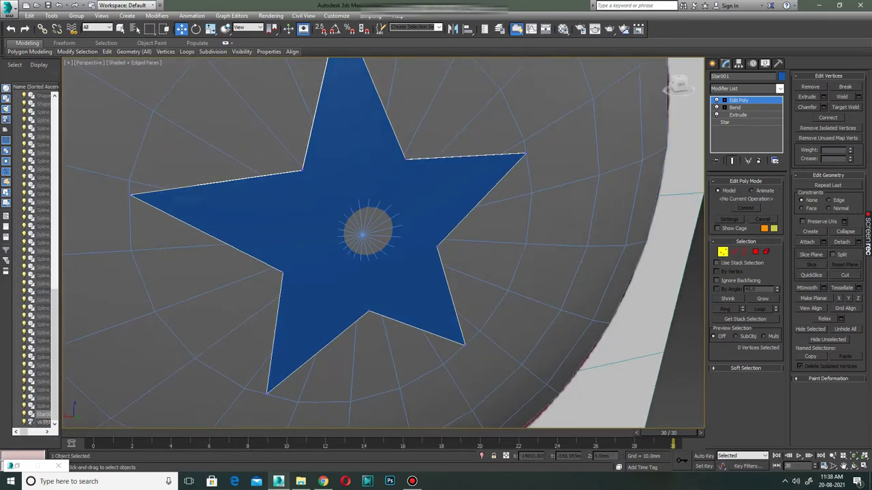
key(shift+z)
key(shift+z)
key(shift+z)
key(shift+z)
key(shift+z)
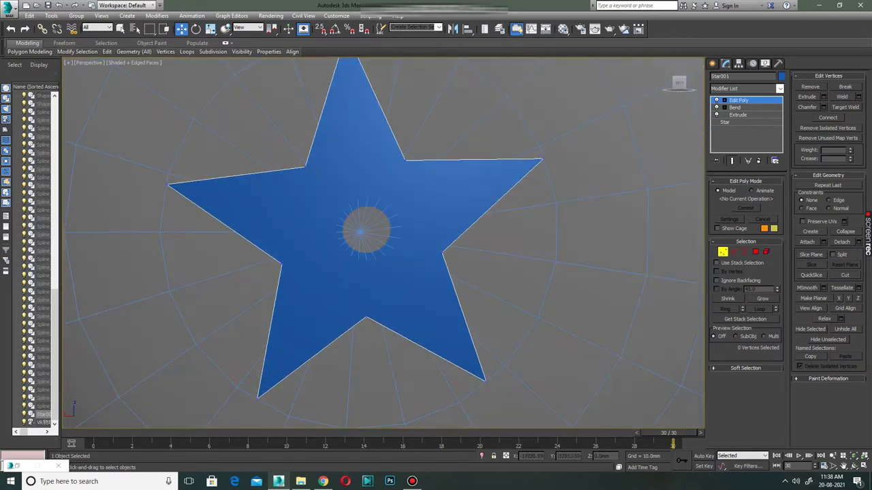
key(1)
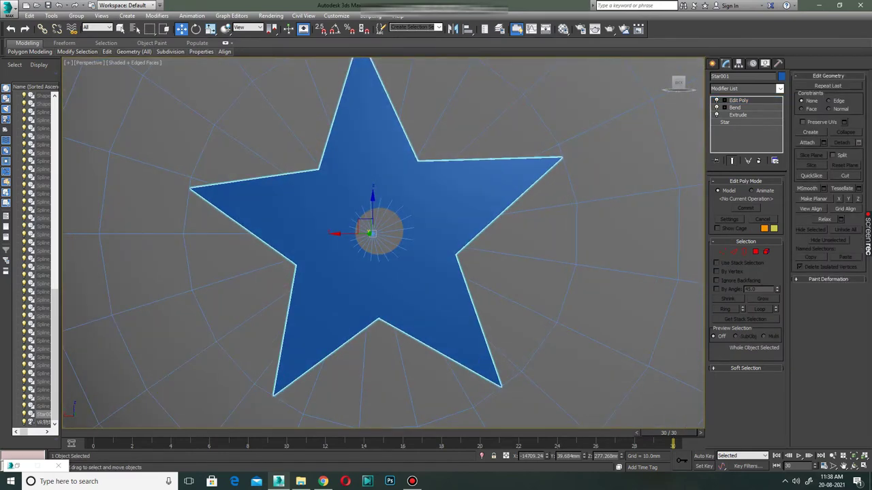
key(shift+z)
key(ctrl+z)
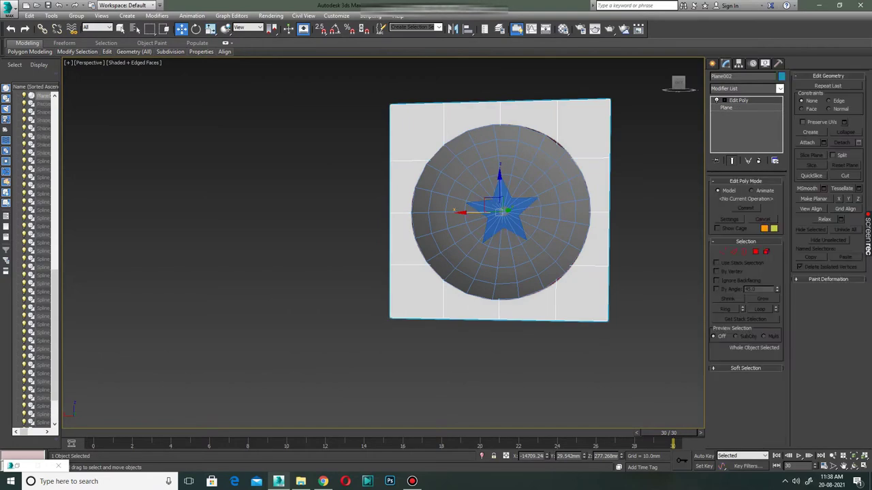
Move the Plane002 reference image right of the disc, then select the blue Star001
drag(500, 211, 635, 211)
scroll(633, 214, up, 5)
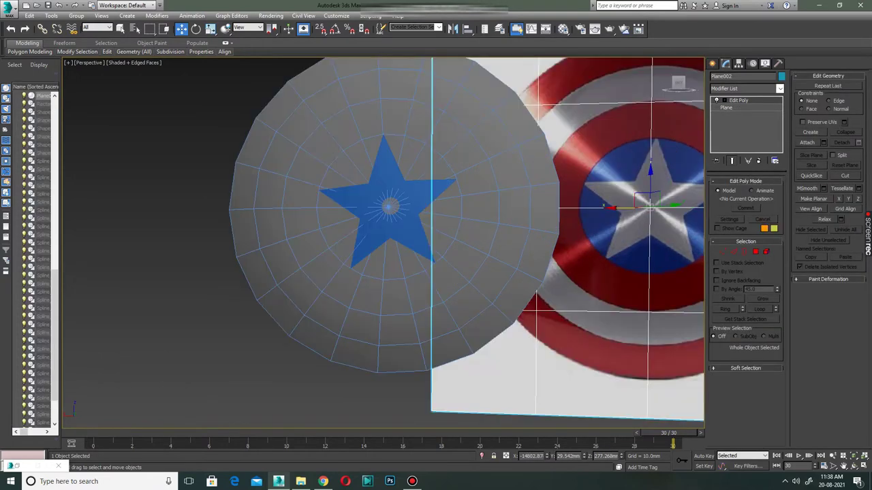
middle_drag(650, 204, 626, 216)
scroll(625, 202, up, 3)
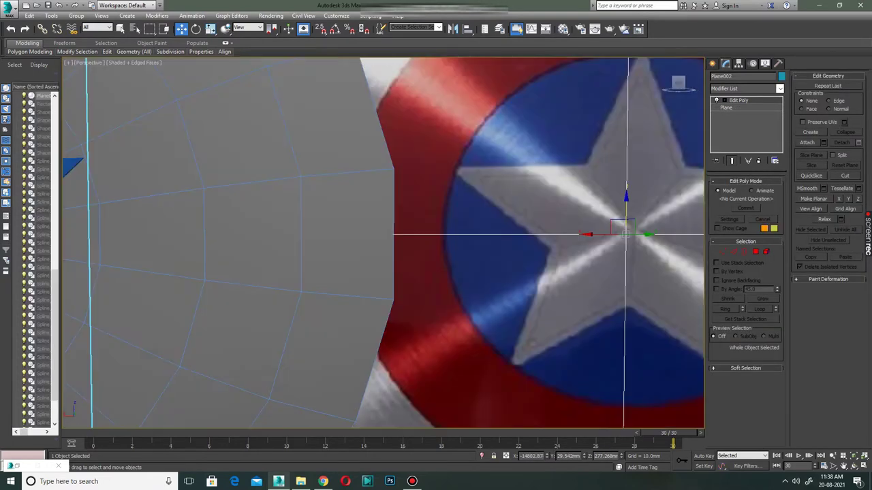
scroll(626, 230, down, 4)
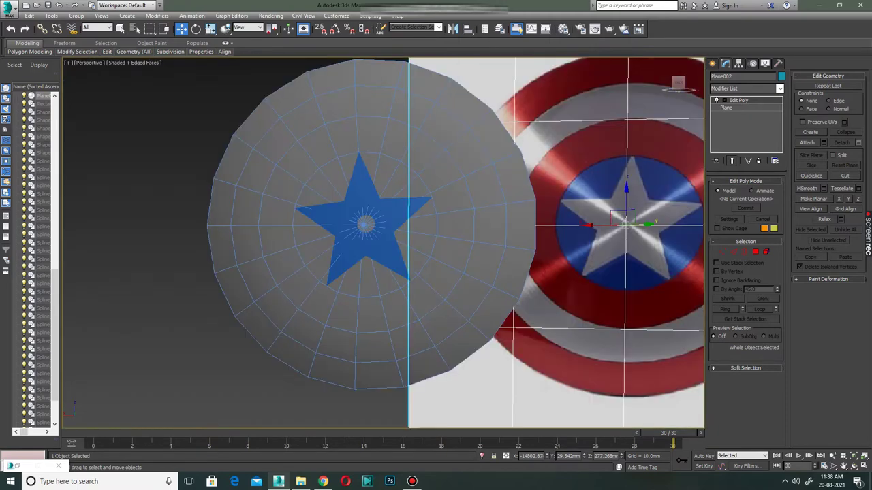
scroll(347, 218, up, 5)
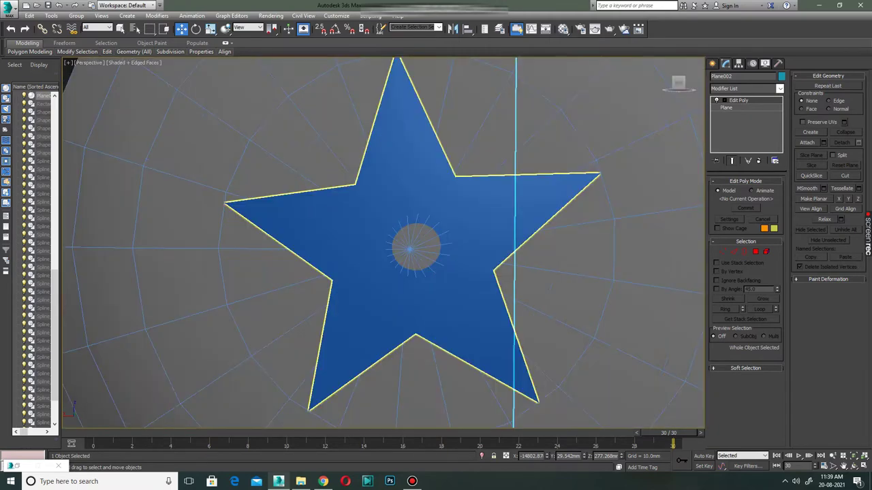
scroll(338, 223, down, 5)
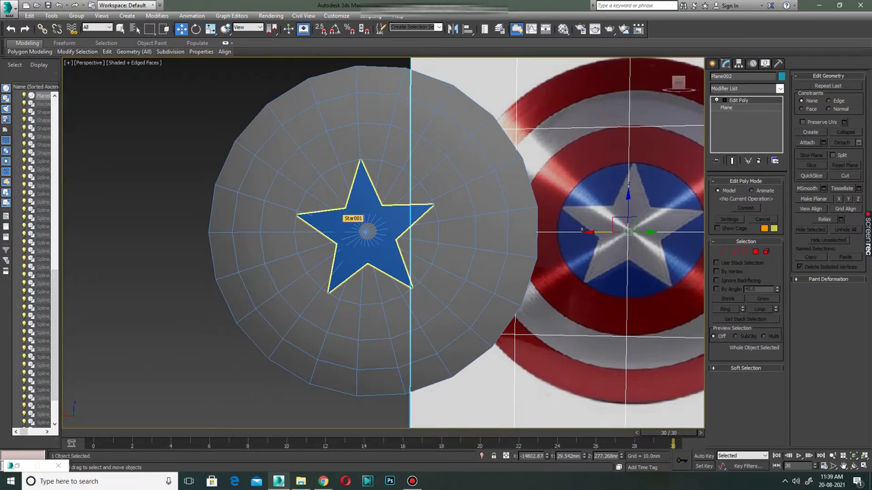
scroll(366, 238, up, 5)
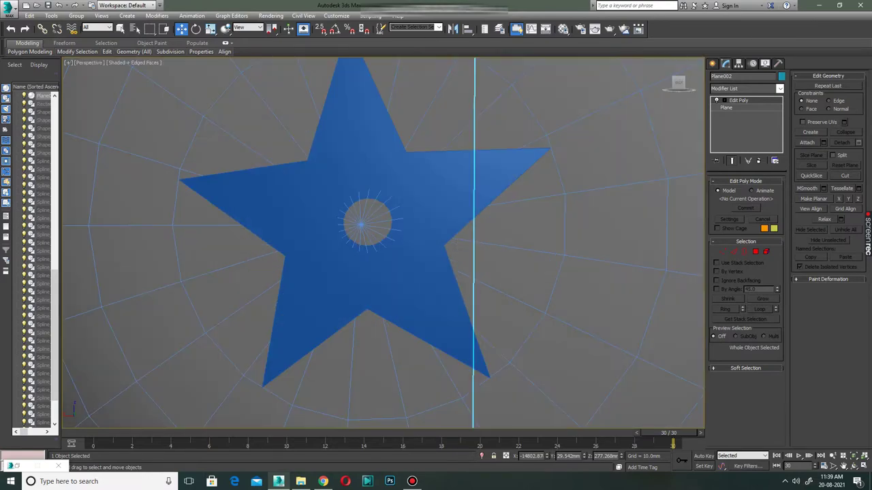
click(367, 225)
mouse_move(367, 225)
alt+middle_down()
mouse_move(381, 231)
mouse_move(361, 231)
mouse_move(381, 228)
alt+middle_up()
Inset the star's selected polygons by 3.362mm
click(755, 251)
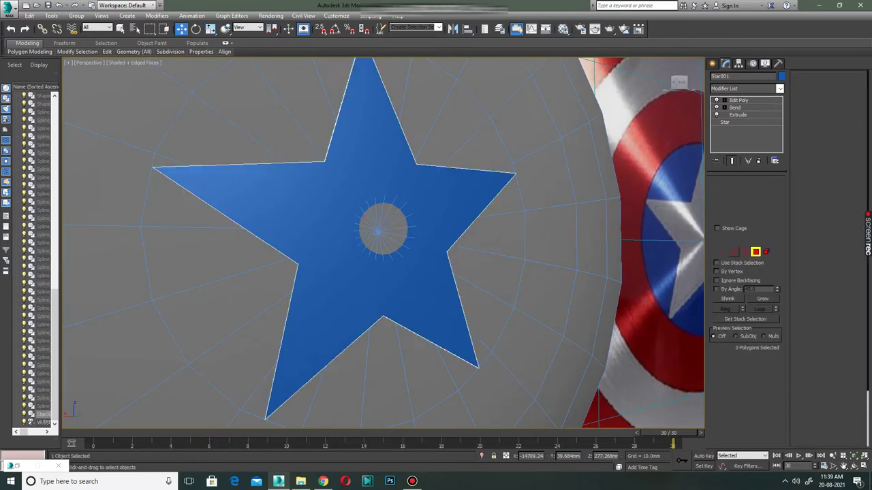
click(858, 107)
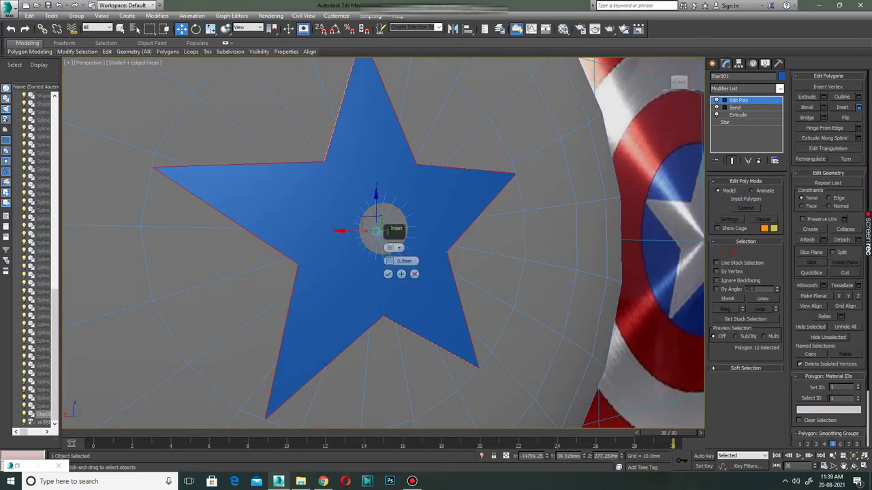
mouse_move(389, 261)
mouse_down()
mouse_move(389, 252)
mouse_move(389, 269)
mouse_up()
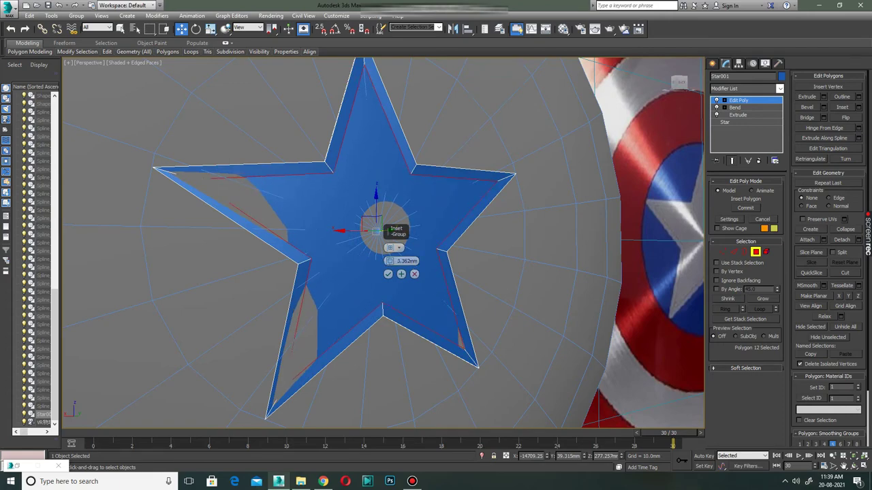
alt+middle_drag(392, 248, 351, 211)
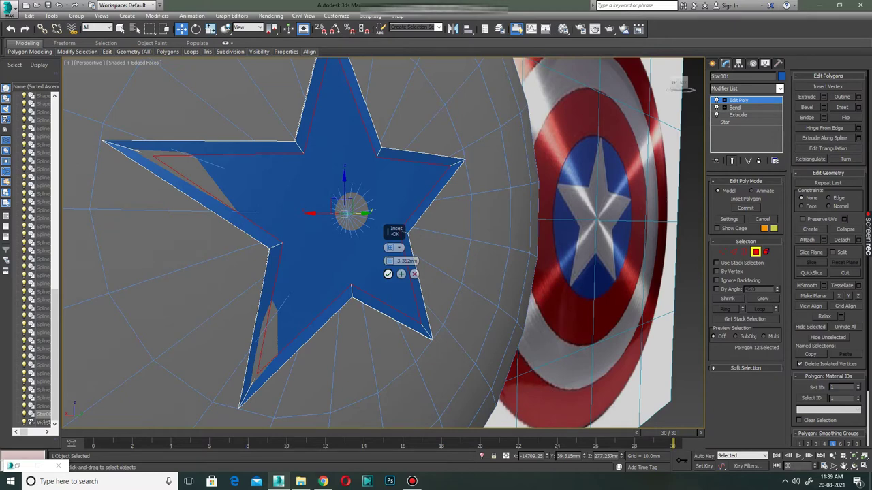
click(388, 274)
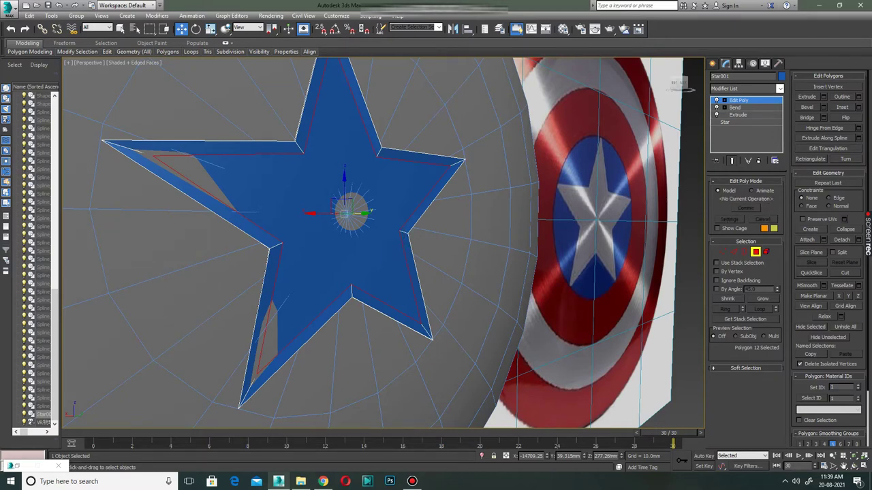
Extrude the inset star polygons by 0.72mm
key(shift+e)
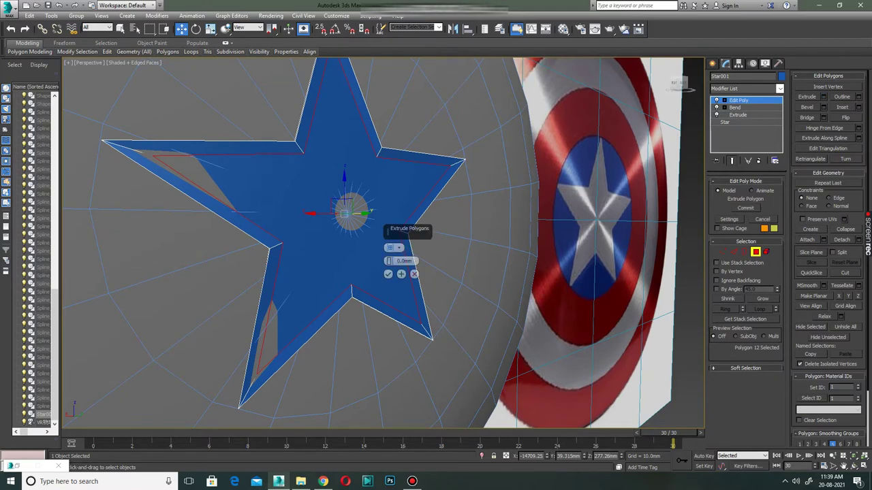
drag(346, 213, 345, 207)
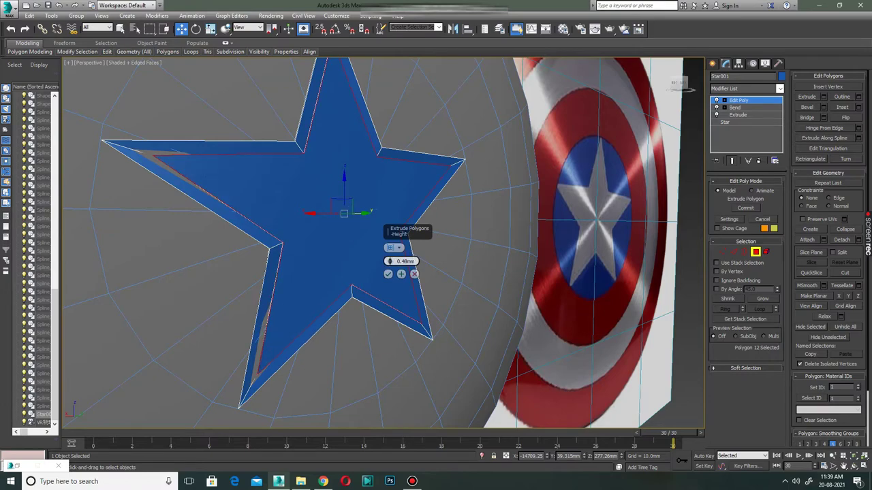
drag(389, 261, 389, 253)
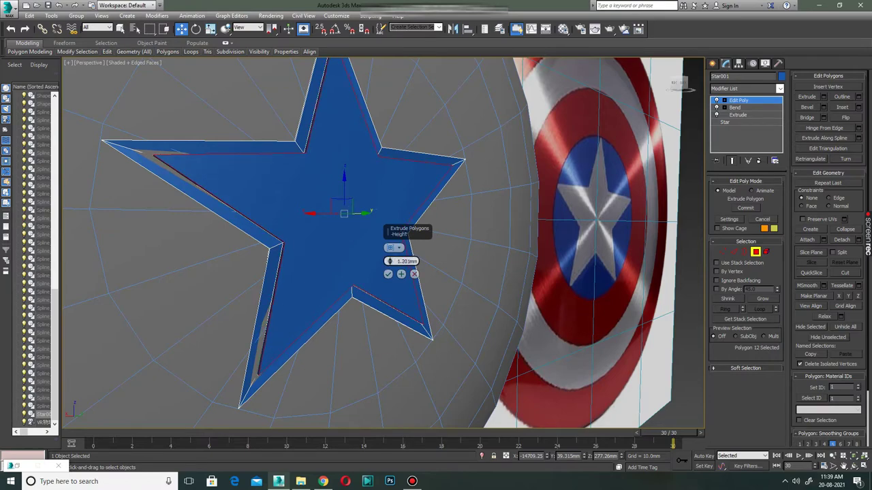
alt+middle_drag(389, 261, 239, 262)
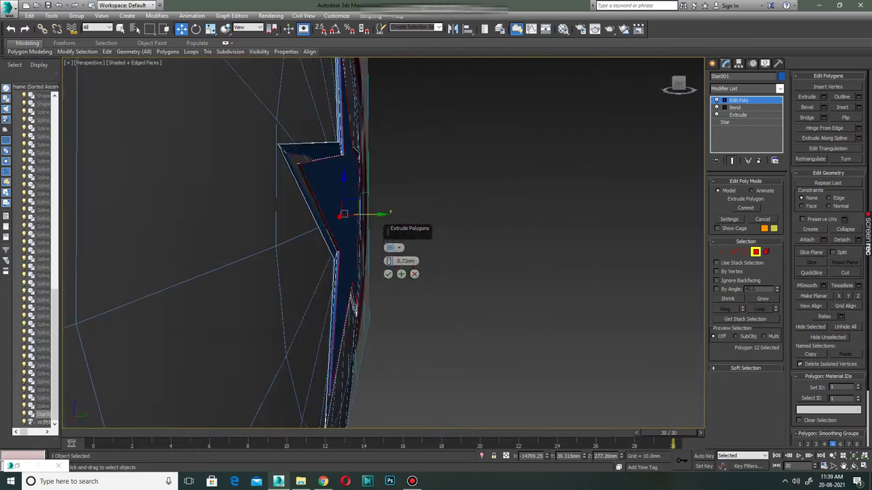
mouse_move(238, 261)
alt+middle_down()
mouse_move(382, 262)
mouse_move(429, 229)
alt+middle_up()
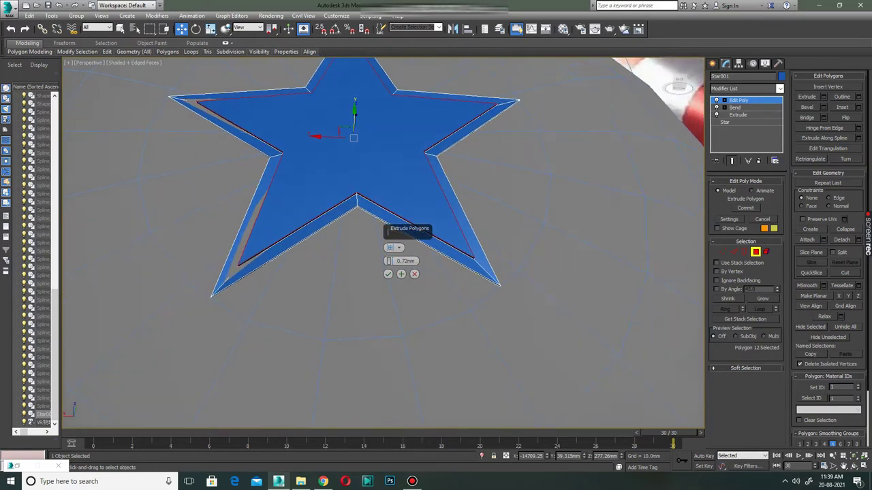
click(388, 274)
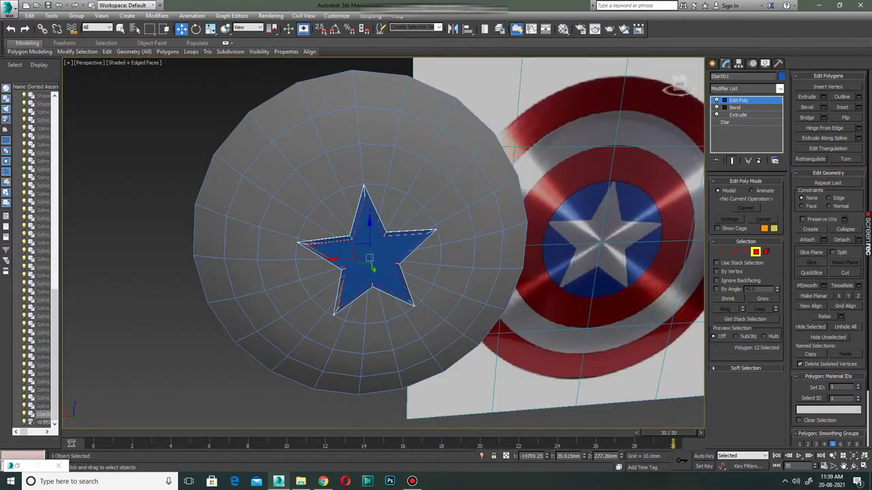
scroll(368, 259, up, 5)
scroll(368, 258, down, 6)
scroll(368, 258, down, 2)
scroll(368, 259, up, 4)
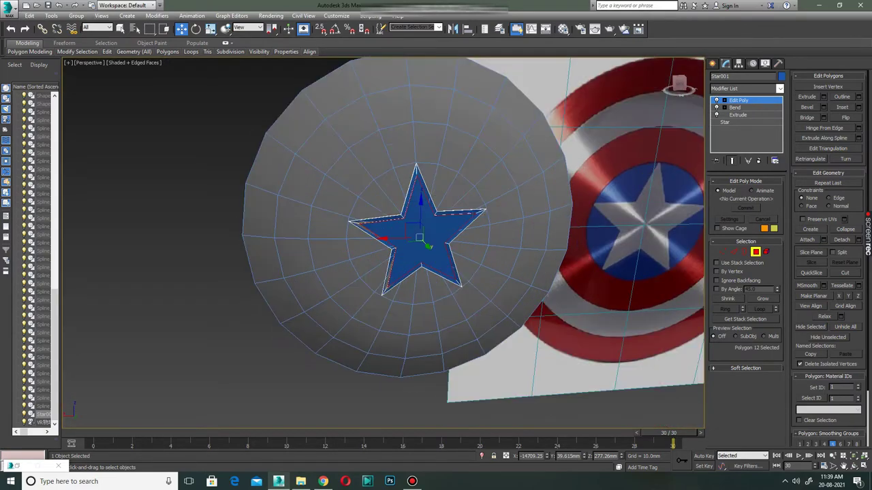
scroll(456, 232, up, 4)
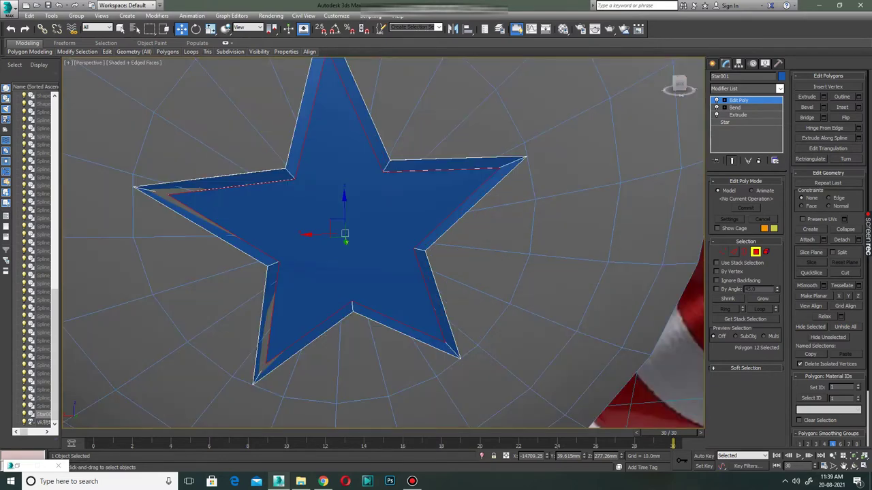
Work on the star's vertices in the Back view with point snapping turned on
key(1)
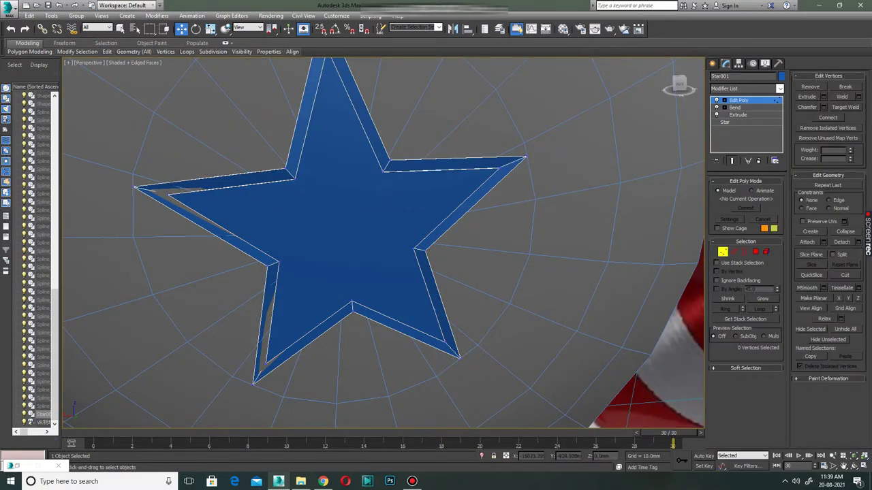
scroll(464, 250, down, 4)
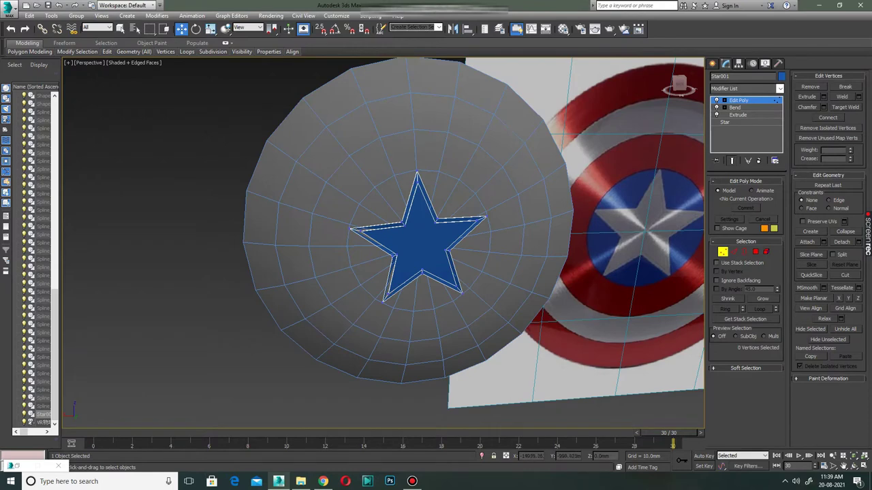
scroll(423, 234, up, 4)
scroll(439, 255, down, 4)
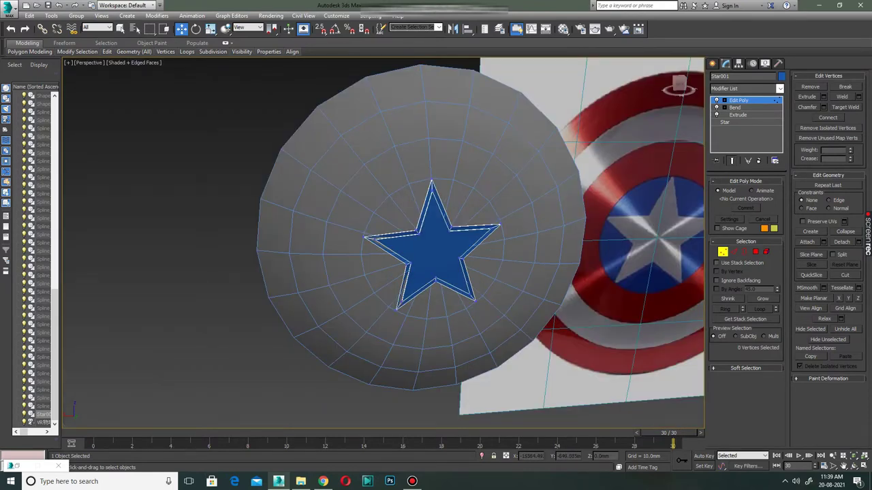
scroll(422, 247, up, 4)
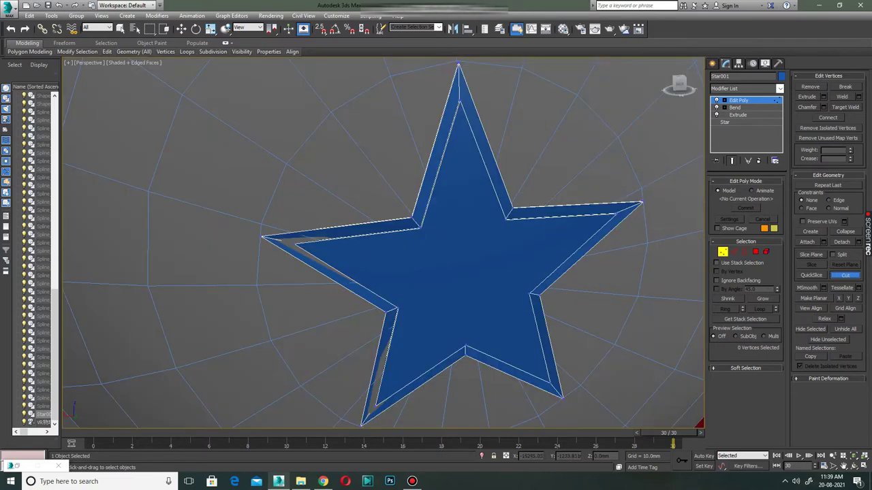
key(alt+w)
key(alt+w)
scroll(423, 245, up, 4)
key(s)
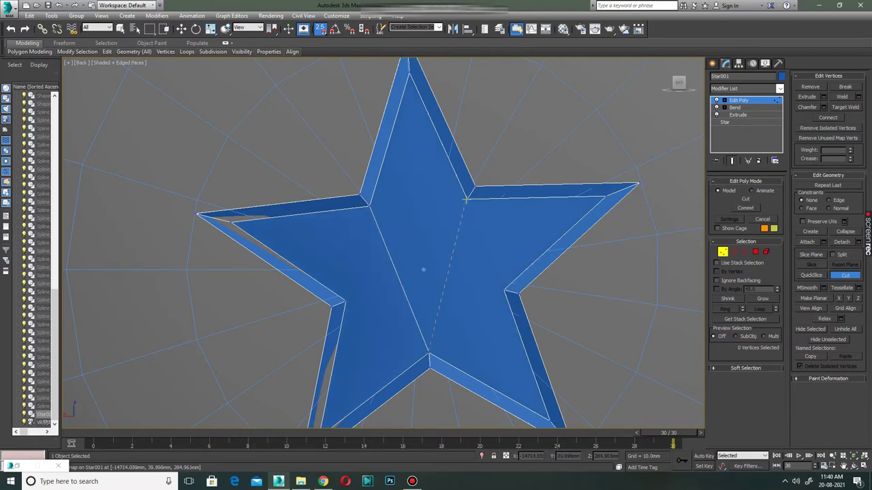
scroll(419, 279, down, 3)
scroll(419, 280, down, 2)
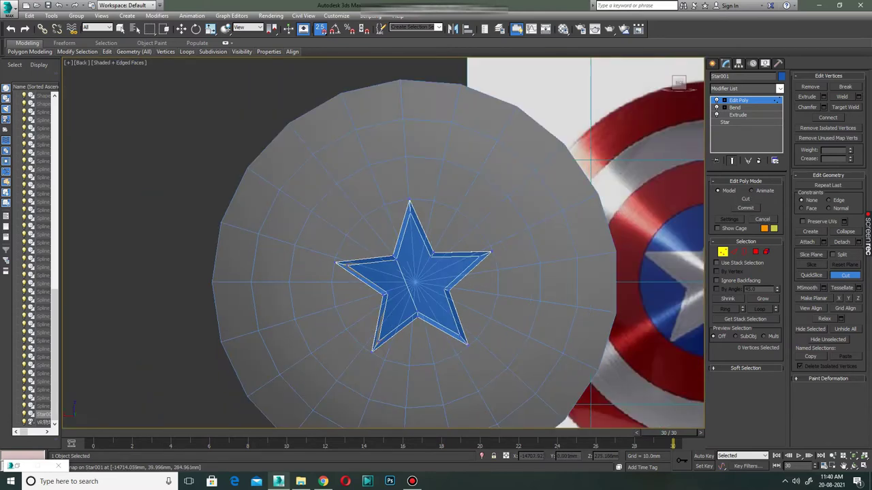
scroll(411, 279, down, 2)
scroll(412, 285, up, 3)
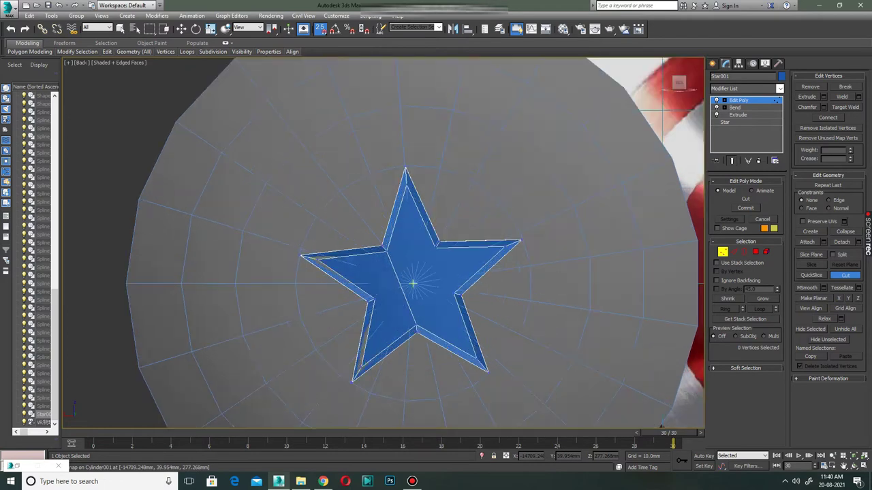
scroll(434, 248, down, 3)
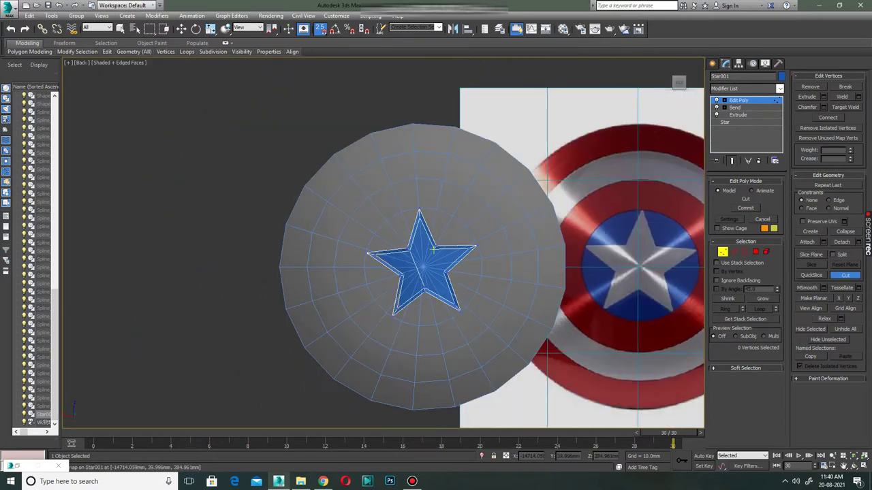
scroll(433, 250, up, 3)
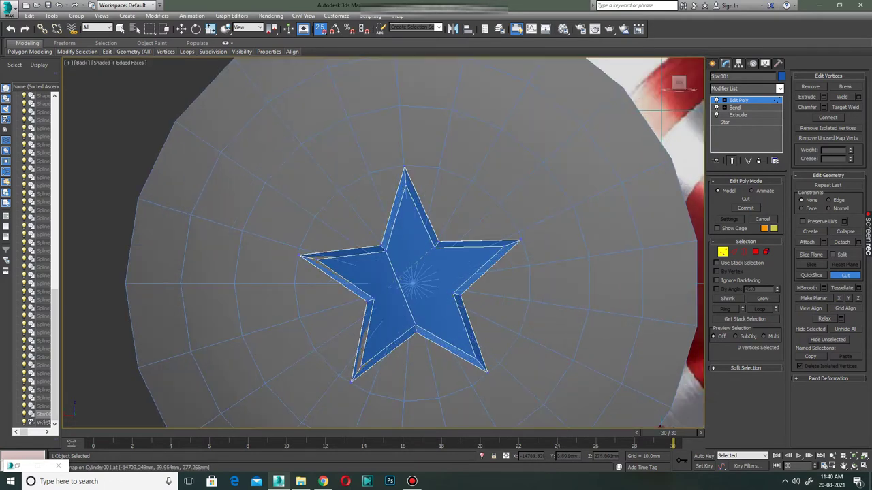
Cut edges from the star's centre vertex to each of its five inner corners
key(w)
scroll(386, 252, down, 3)
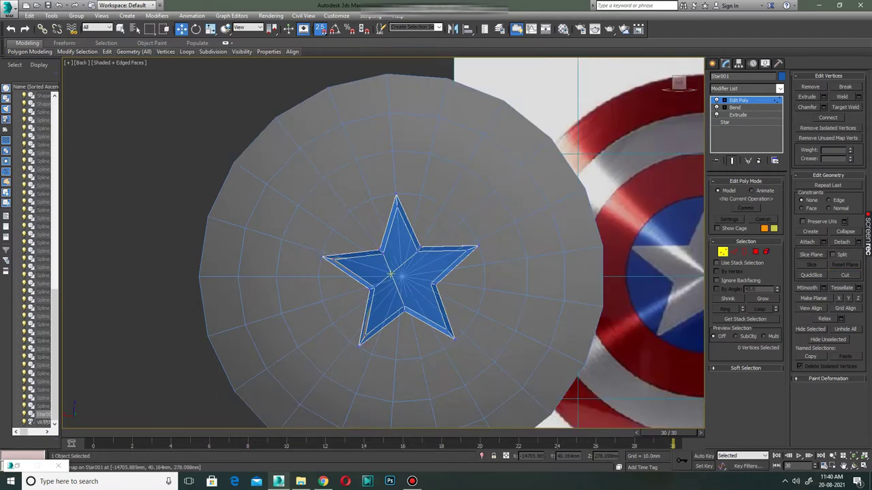
scroll(388, 271, down, 2)
scroll(388, 272, up, 3)
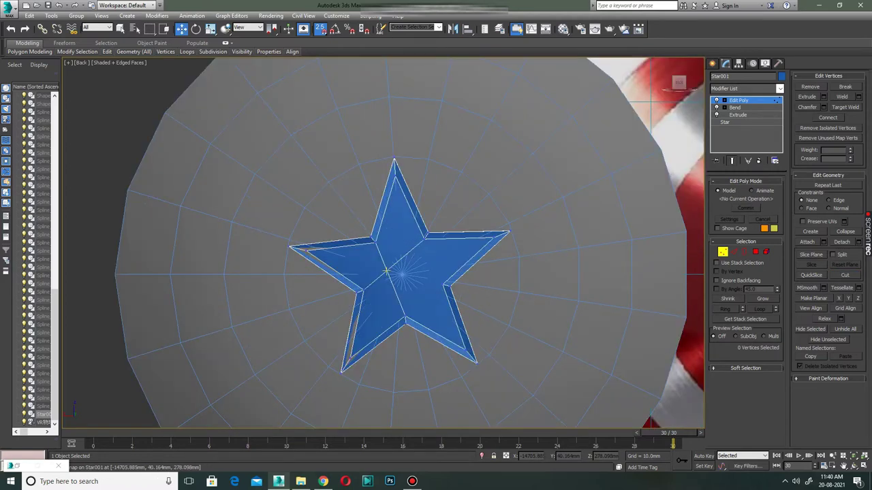
click(385, 271)
key(alt+c)
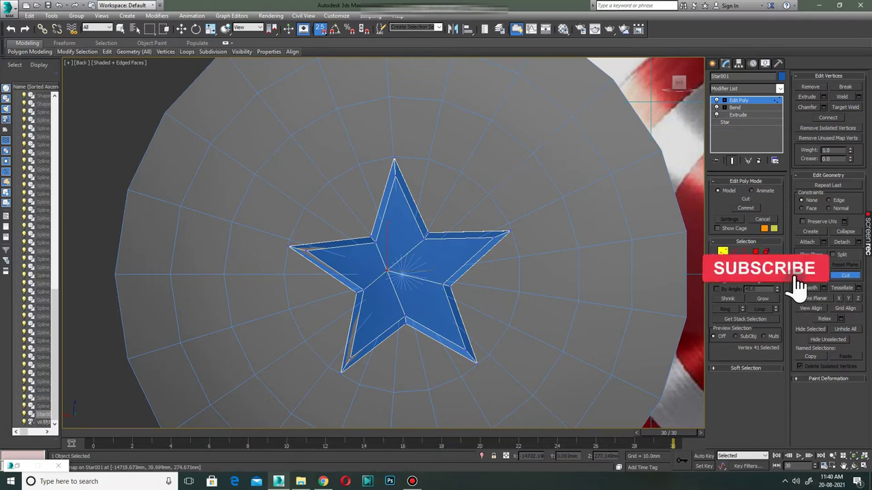
key(w)
scroll(375, 273, up, 3)
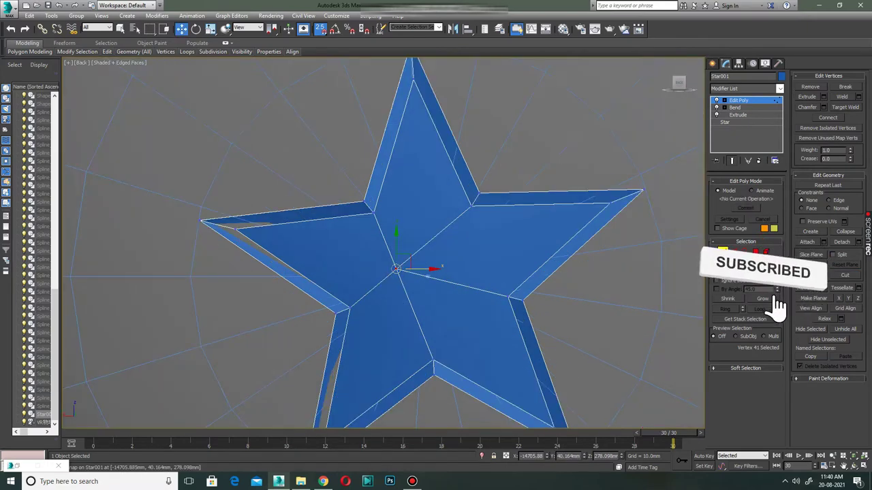
scroll(518, 332, down, 2)
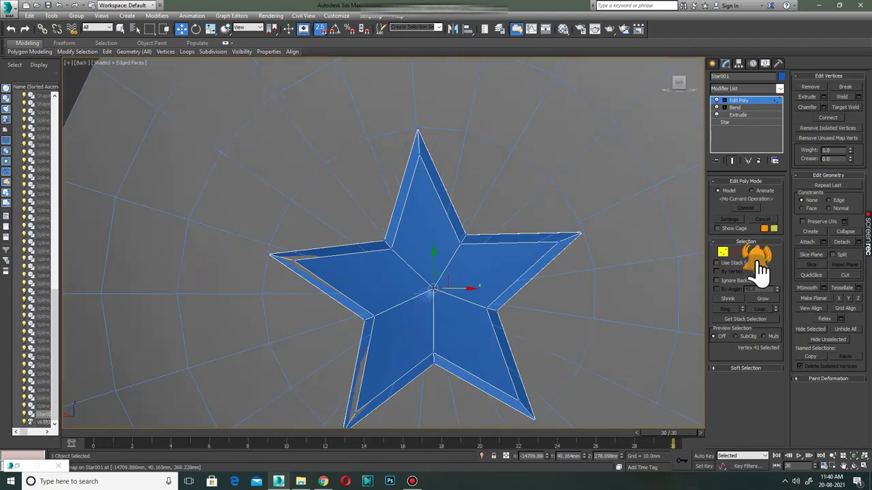
scroll(498, 308, up, 1)
scroll(498, 307, down, 3)
scroll(498, 308, down, 3)
scroll(498, 308, up, 7)
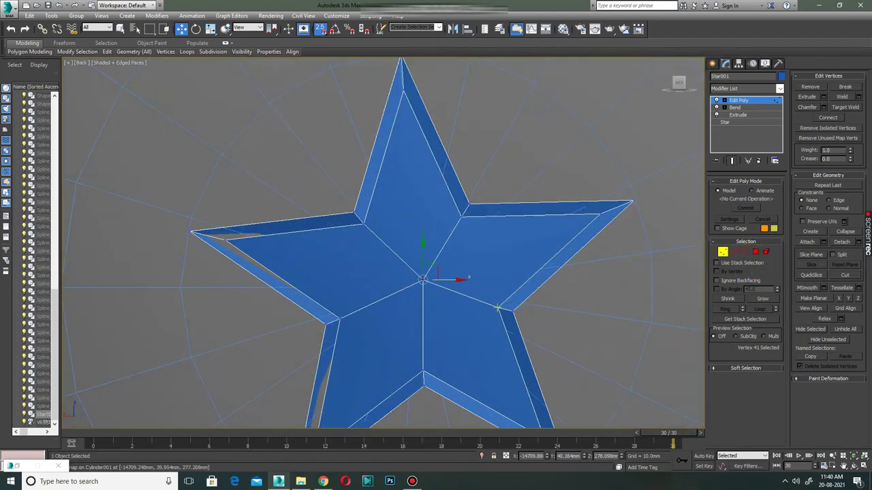
Select the star's spoke edges running from its centre to the inner corners
key(2)
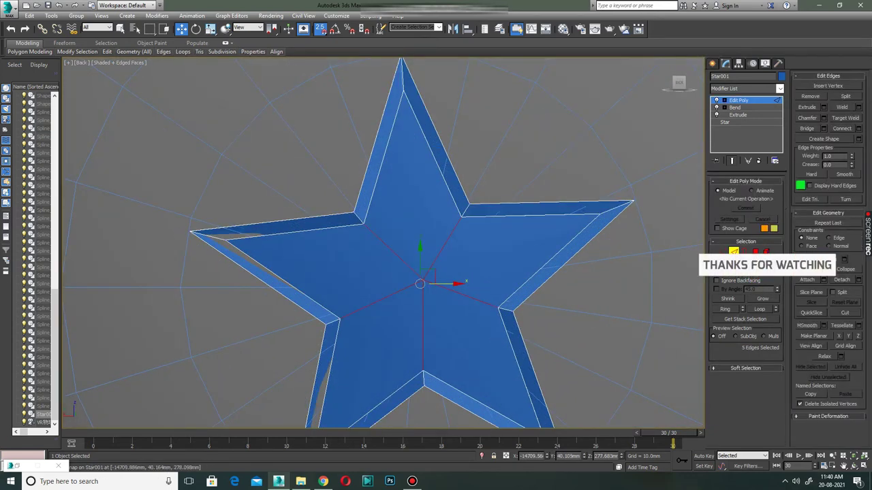
click(435, 284)
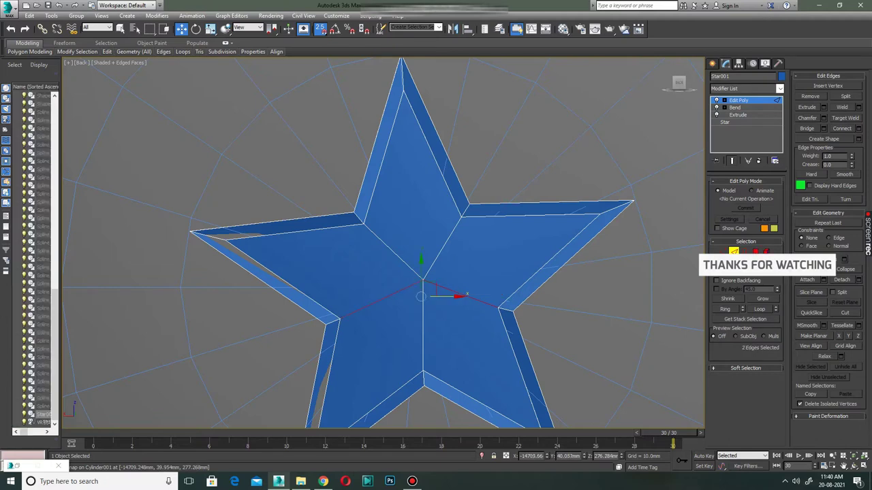
ctrl+click(391, 254)
ctrl+click(422, 327)
ctrl+click(441, 250)
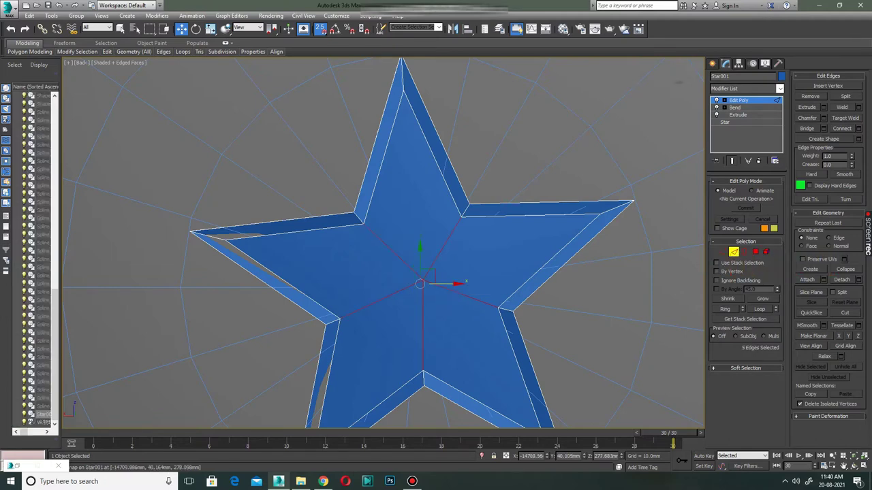
Extrude the spoke edges with Height -0.297mm and Width 0.198mm
key(shift+e)
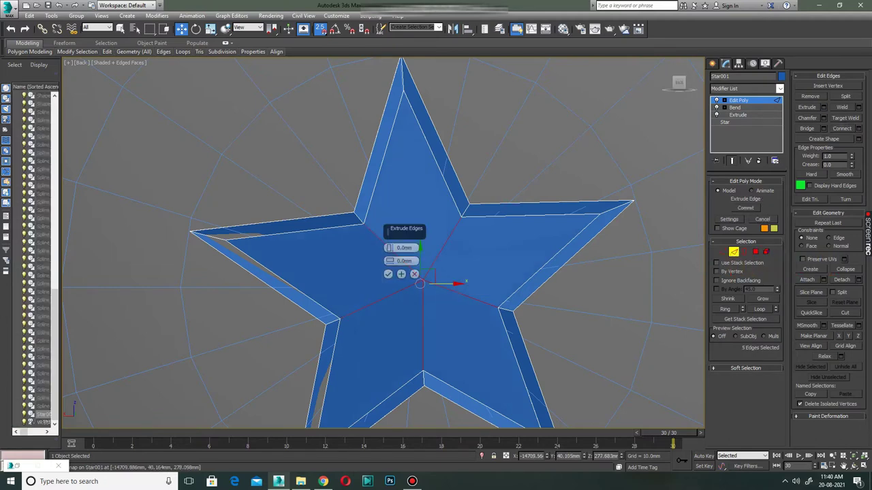
scroll(447, 257, up, 4)
scroll(447, 258, up, 1)
drag(389, 261, 389, 251)
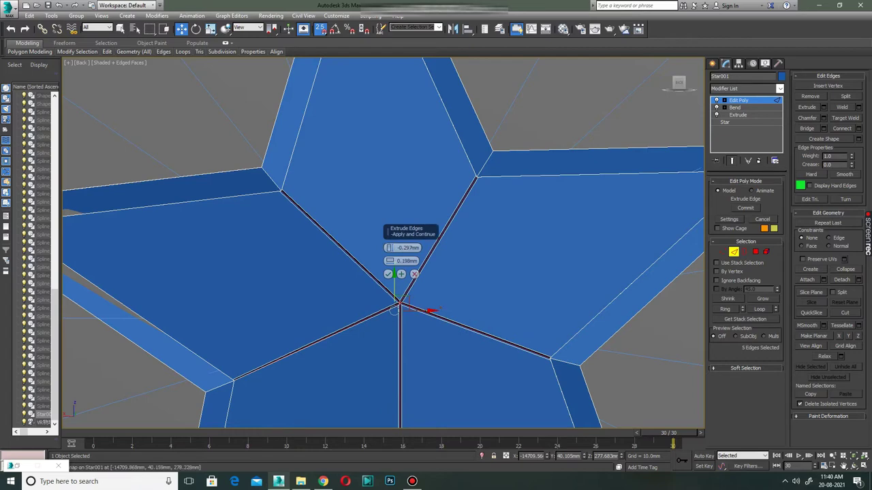
click(387, 273)
scroll(399, 300, down, 3)
scroll(399, 300, down, 3)
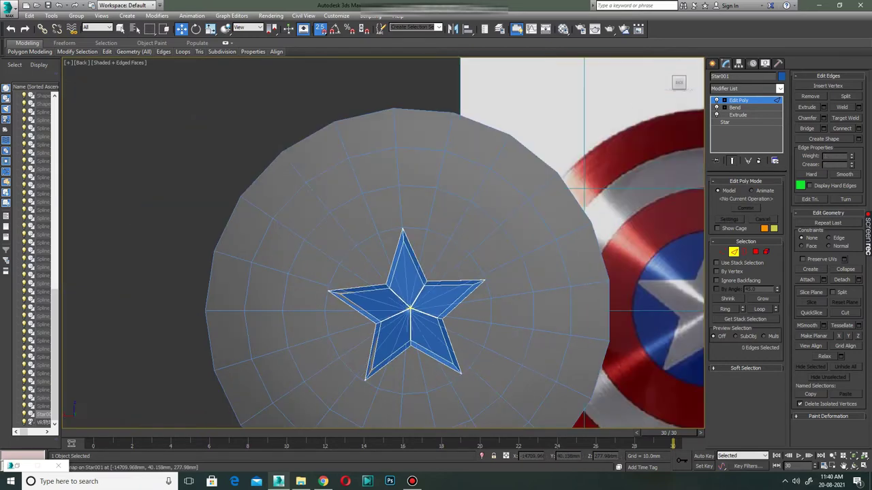
scroll(385, 300, up, 1)
Inspect the new grooves in Perspective, then leave edge editing
key(alt+w)
key(alt+w)
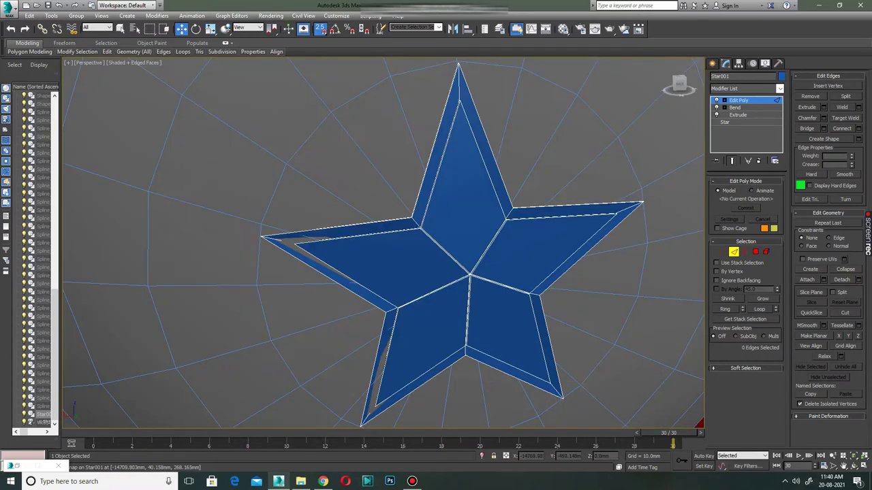
mouse_move(410, 308)
alt+middle_down()
mouse_move(408, 286)
mouse_move(412, 303)
alt+middle_up()
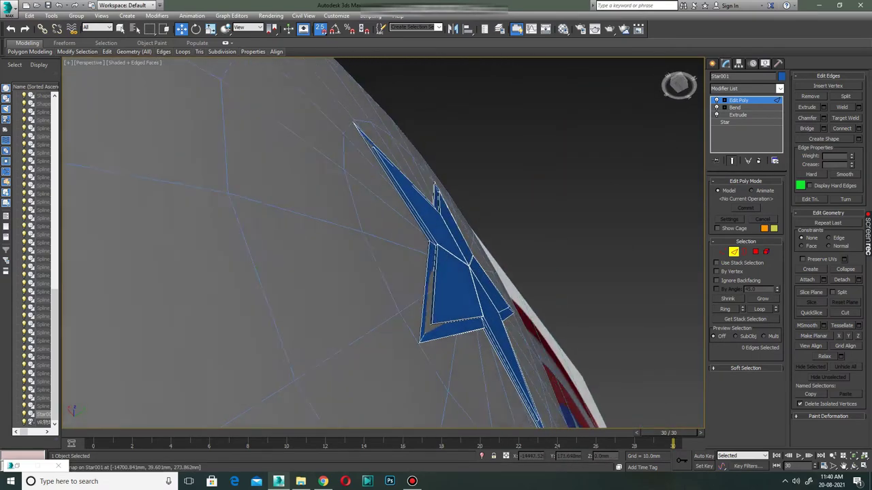
alt+middle_drag(436, 245, 381, 225)
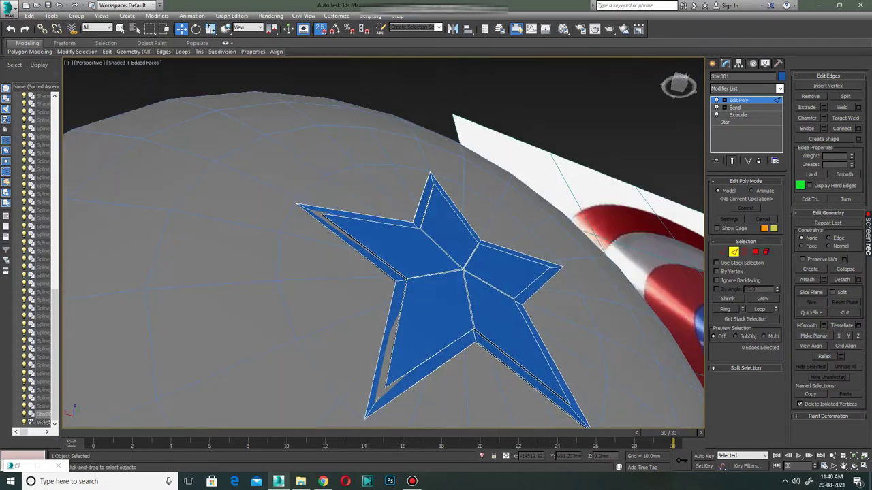
mouse_move(403, 316)
alt+middle_down()
mouse_move(405, 252)
mouse_move(446, 356)
mouse_move(409, 205)
mouse_move(450, 291)
mouse_move(425, 266)
alt+middle_up()
key(2)
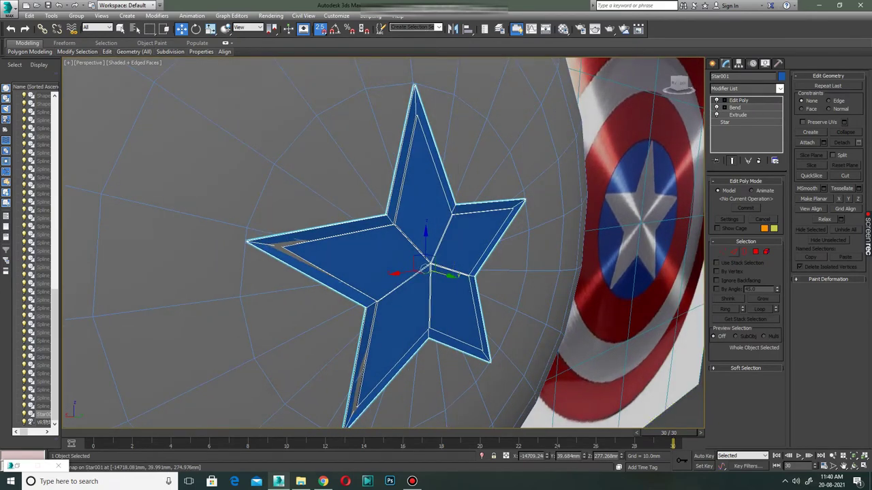
Select the two vertices at the star's left tip and nudge them slightly
key(1)
key(alt+w)
key(alt+w)
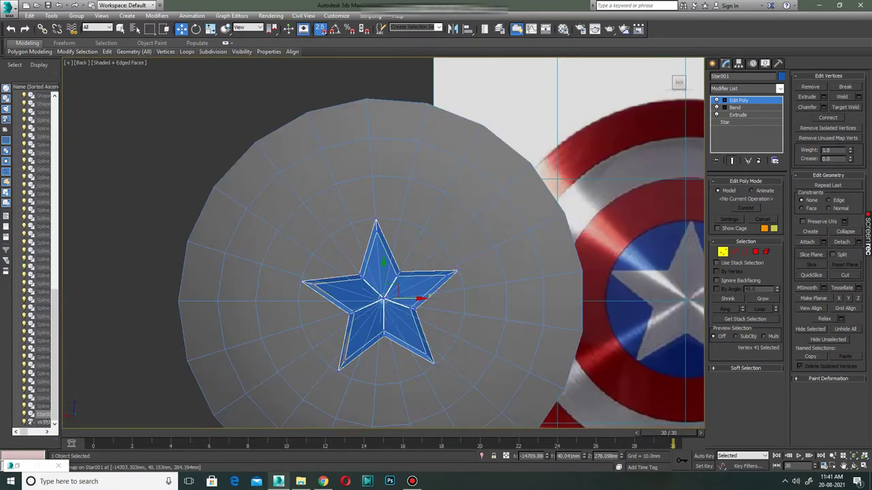
scroll(307, 283, up, 10)
ctrl+click(306, 283)
key(shift+z)
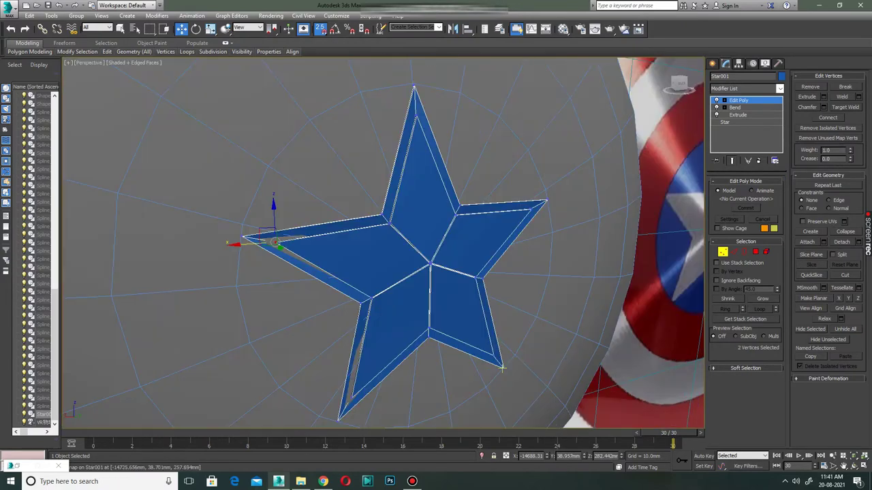
alt+middle_drag(276, 243, 277, 243)
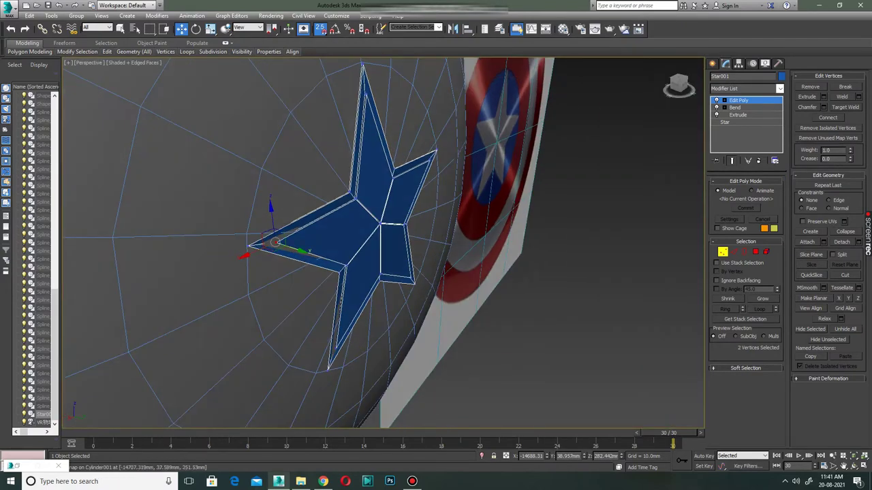
drag(276, 243, 275, 242)
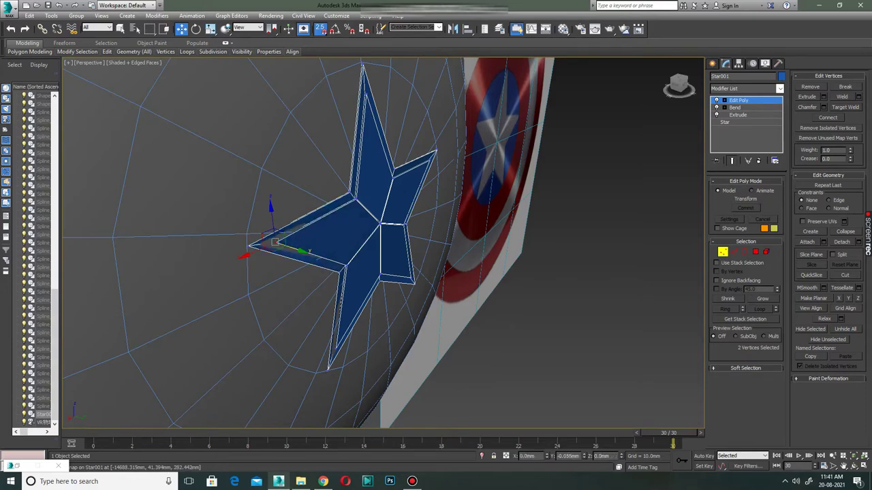
Check how the adjusted tip meets the dome in the Back and Perspective views
alt+middle_drag(276, 242, 314, 329)
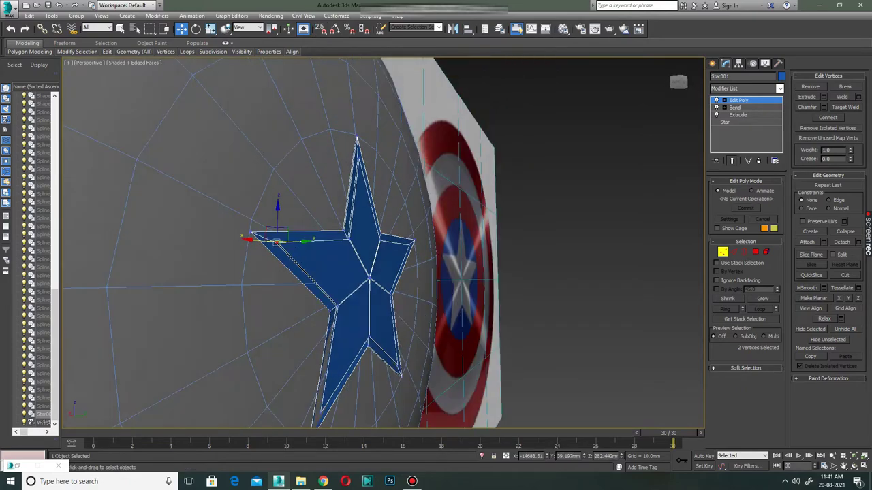
key(alt+w)
key(alt+w)
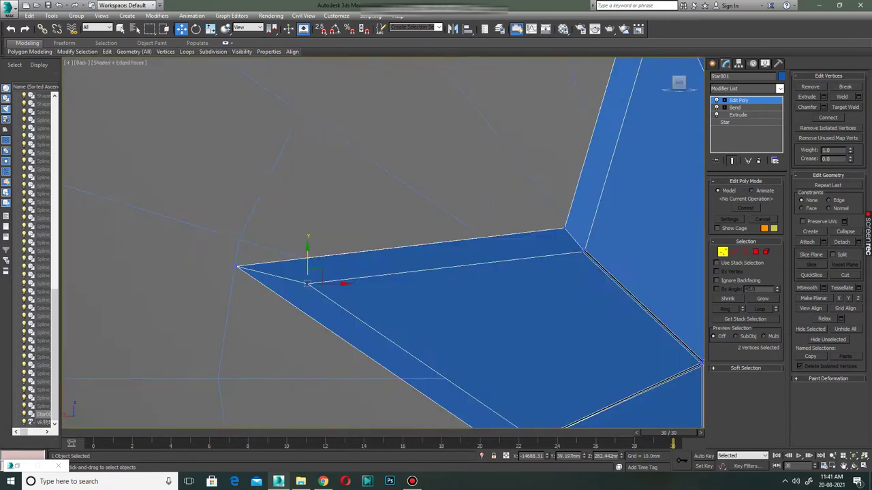
scroll(382, 242, down, 5)
scroll(381, 243, up, 5)
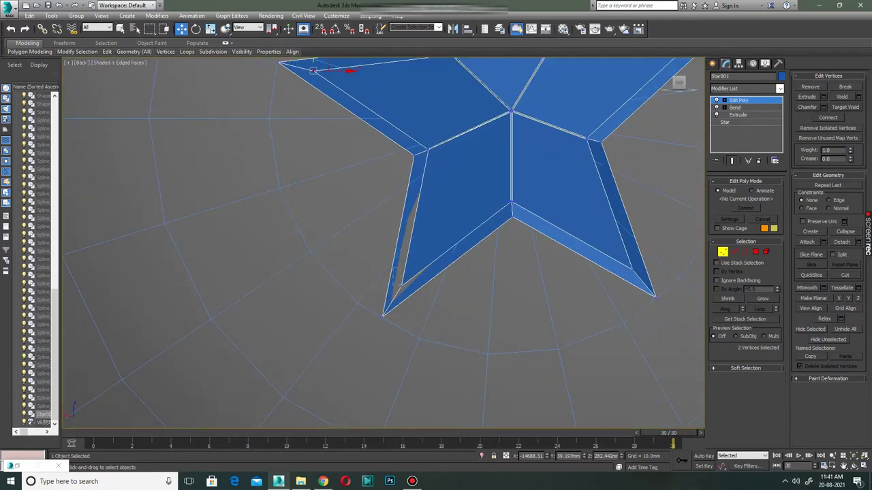
key(alt+w)
key(alt+w)
scroll(382, 242, down, 5)
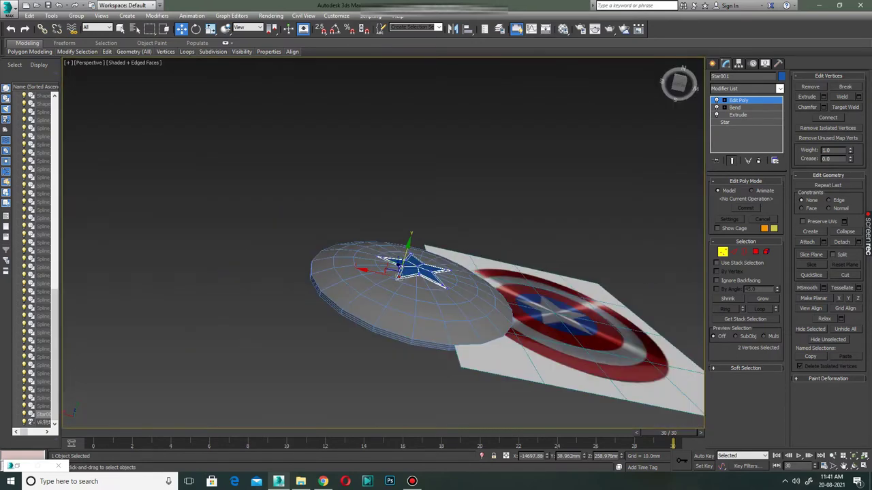
scroll(408, 265, up, 5)
scroll(409, 265, down, 5)
alt+middle_drag(409, 266, 422, 245)
scroll(409, 266, up, 5)
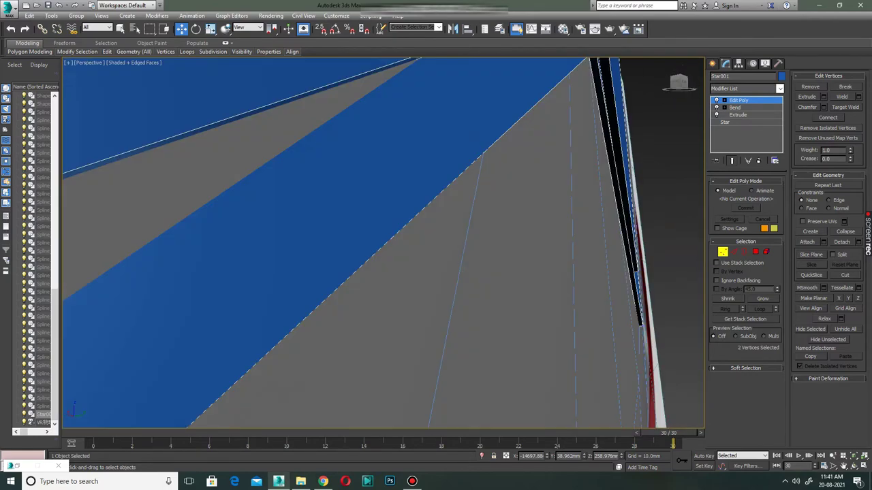
scroll(383, 243, down, 5)
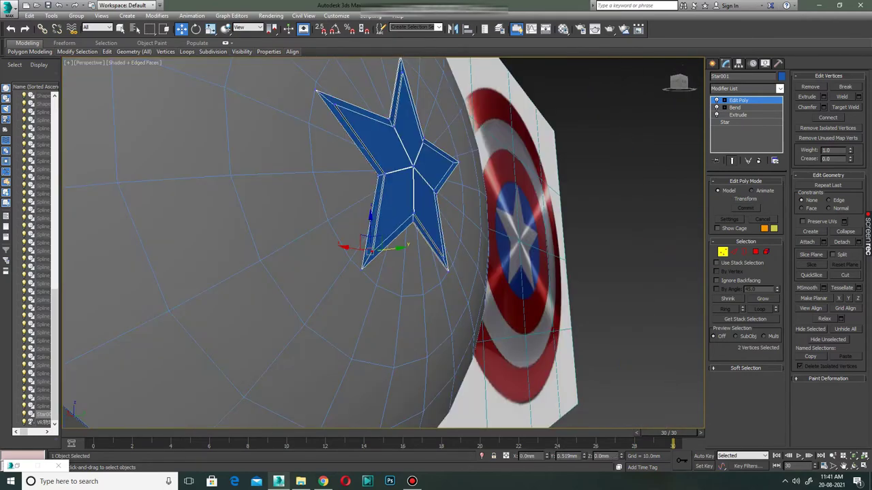
alt+middle_drag(374, 218, 341, 218)
Compare the views in the four-viewport layout, then select the Star001 object
key(alt+w)
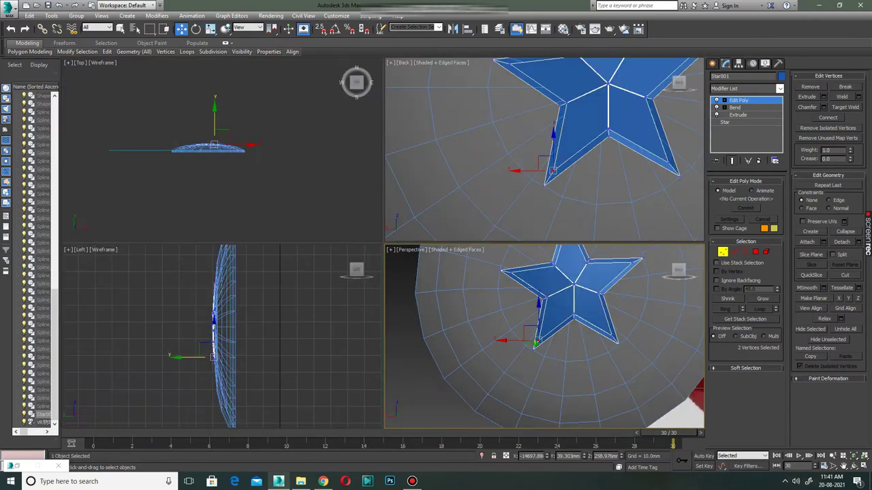
key(alt+w)
scroll(436, 238, up, 2)
scroll(436, 238, up, 2)
scroll(483, 191, up, 2)
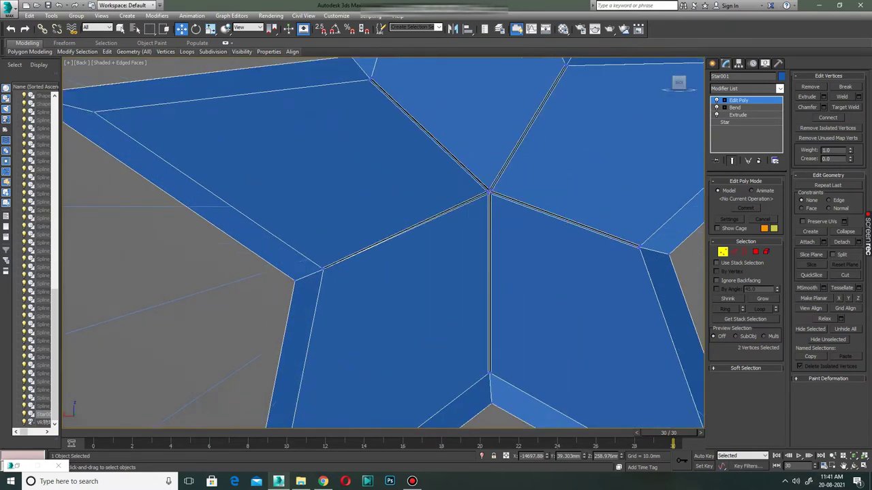
scroll(483, 191, down, 3)
scroll(483, 190, down, 3)
key(alt+w)
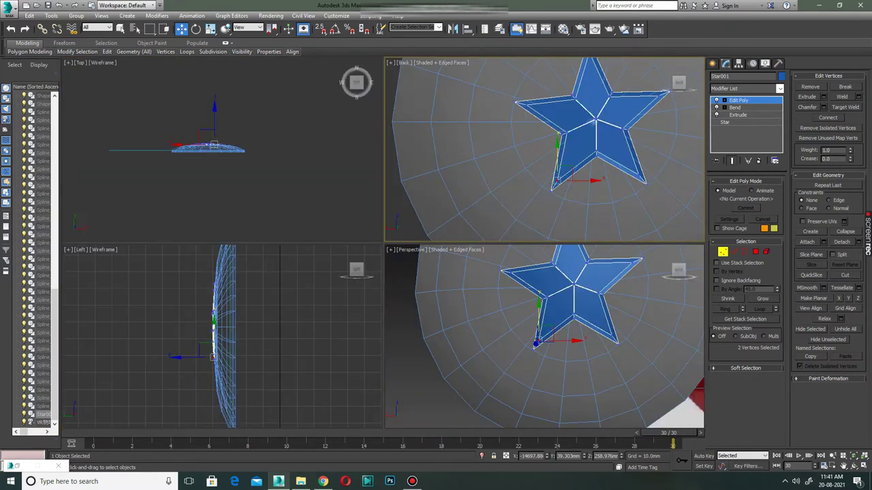
key(alt+w)
mouse_move(382, 245)
alt+middle_down()
mouse_move(361, 272)
mouse_move(361, 231)
mouse_move(361, 286)
alt+middle_up()
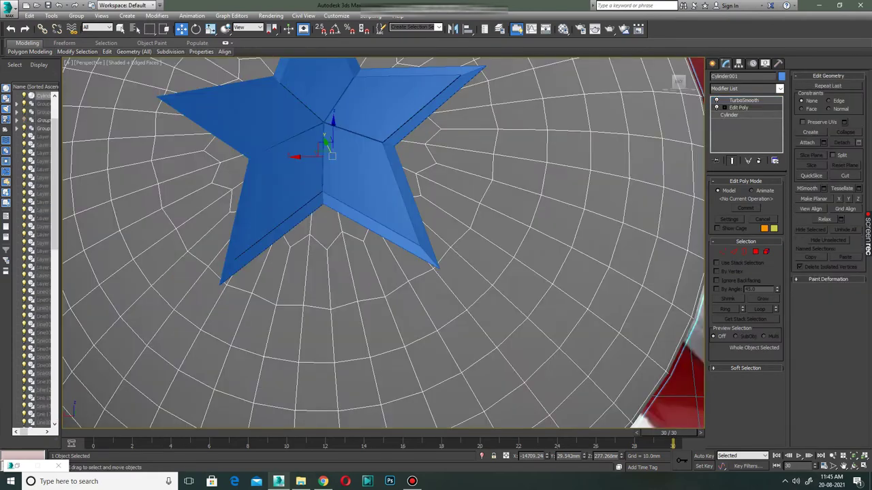
scroll(361, 245, down, 5)
click(408, 204)
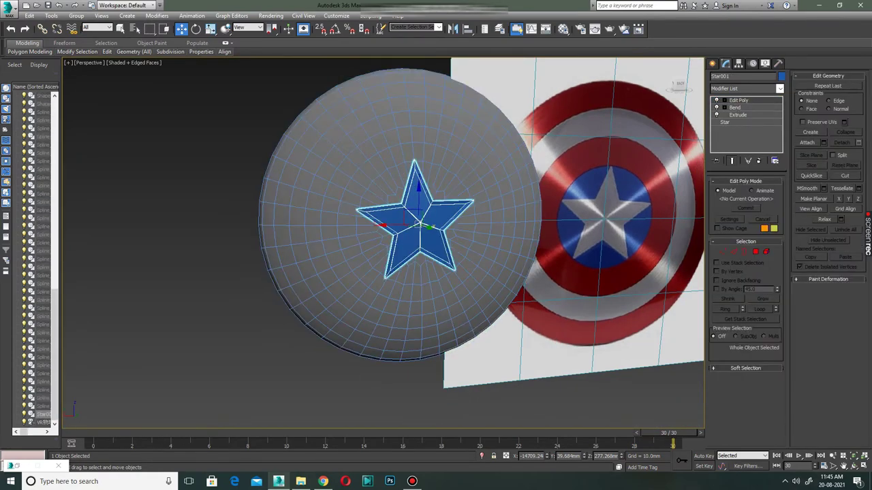
Select the star's ridge edge loops running out from its centre
scroll(409, 224, up, 5)
scroll(395, 248, up, 5)
click(734, 252)
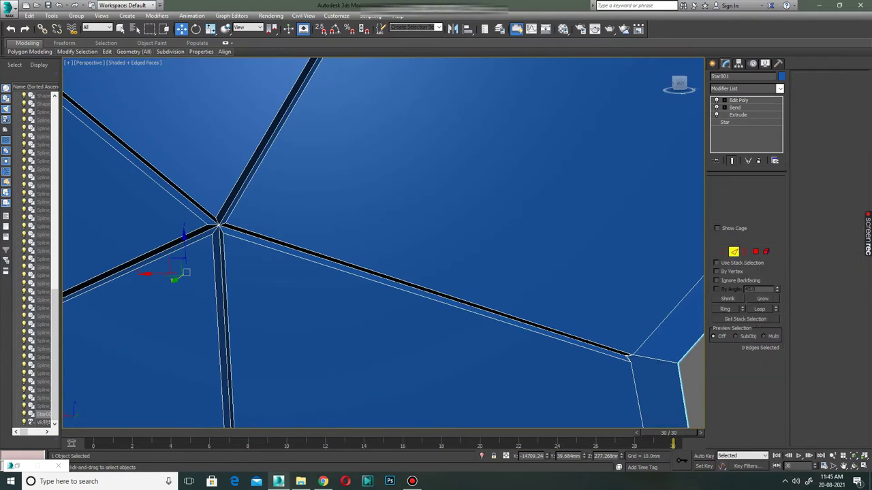
double_click(549, 331)
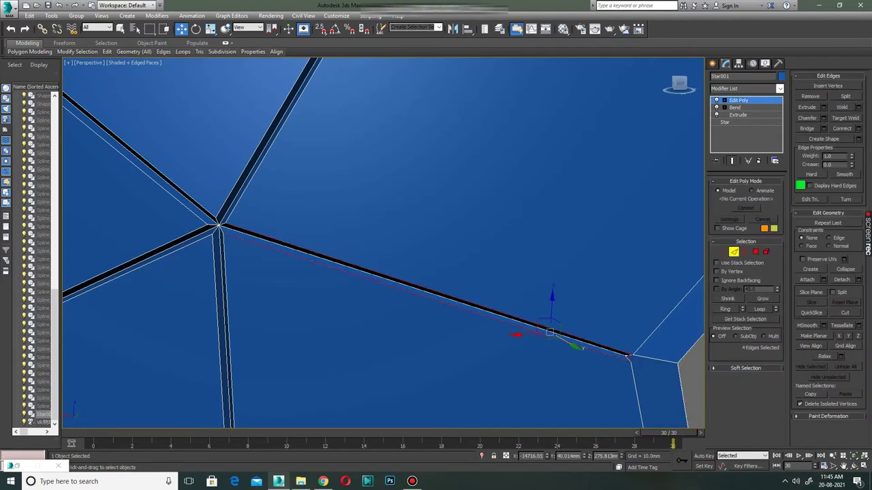
ctrl+double_click(222, 320)
ctrl+double_click(176, 250)
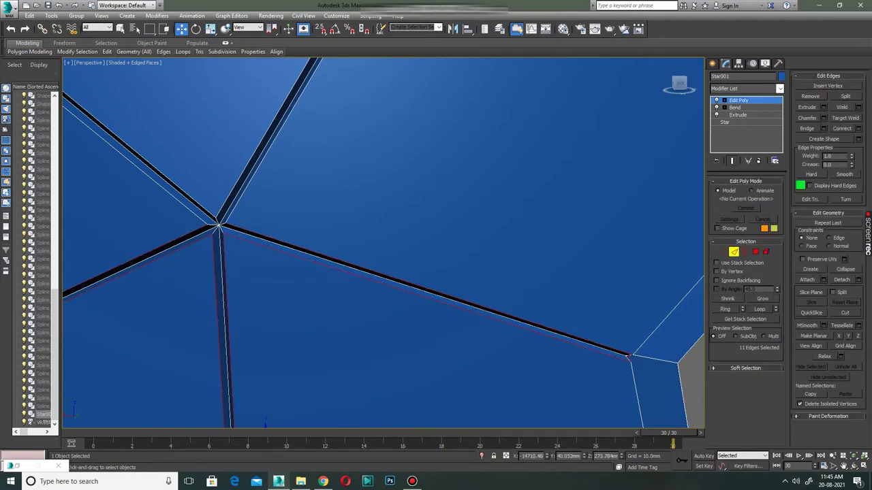
ctrl+double_click(143, 160)
ctrl+double_click(266, 136)
Chamfer the selected ridge edges by 0.16mm
key(ctrl+shift+c)
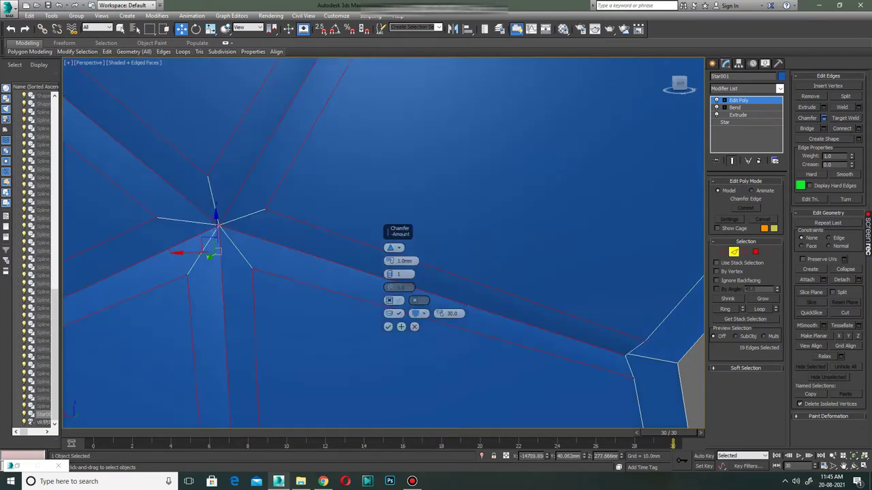
right_click(390, 260)
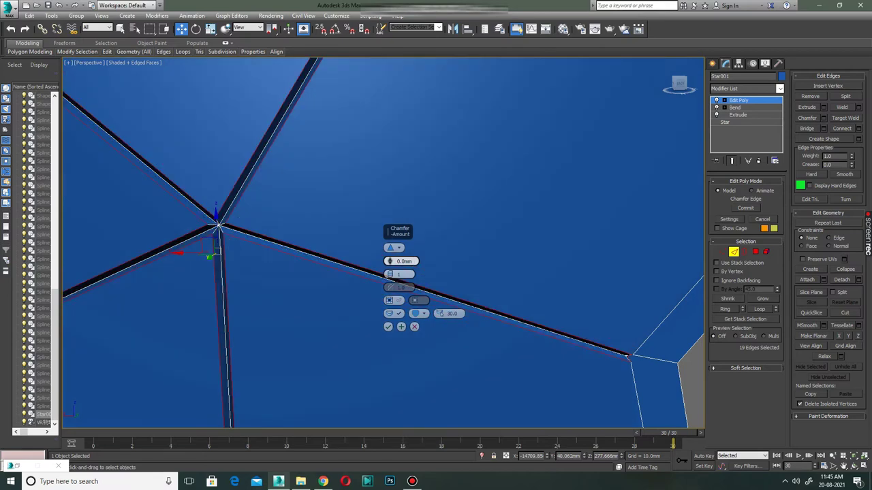
drag(390, 261, 391, 260)
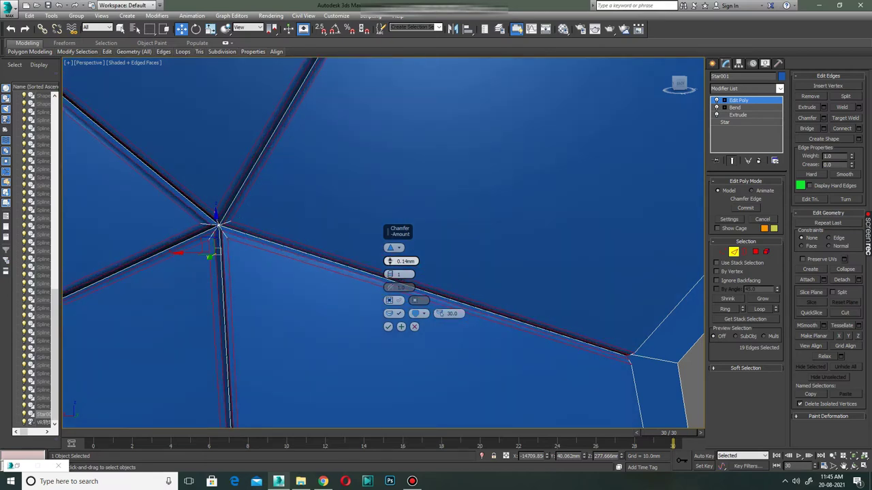
drag(390, 261, 390, 260)
click(389, 326)
scroll(389, 326, down, 10)
mouse_move(436, 273)
alt+middle_down()
mouse_move(293, 272)
mouse_move(409, 280)
alt+middle_up()
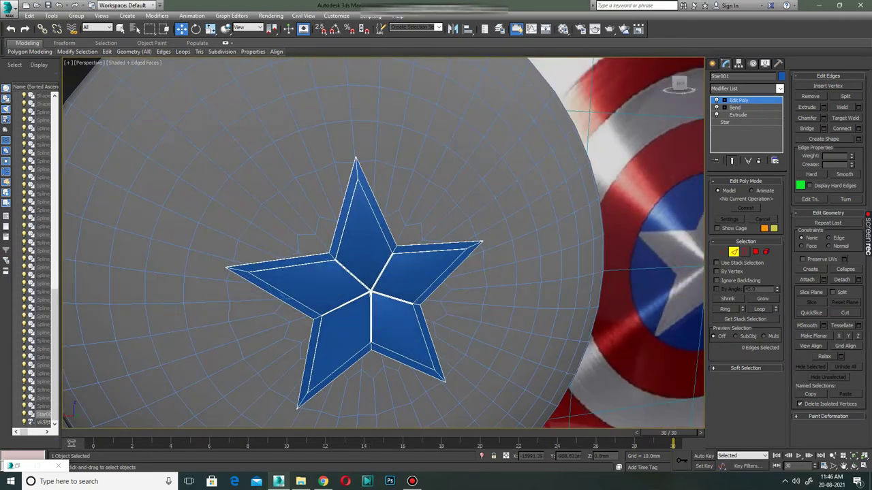
Leave the star, and in the shield's Edit Poly select three concentric edge loops around the star
key(3)
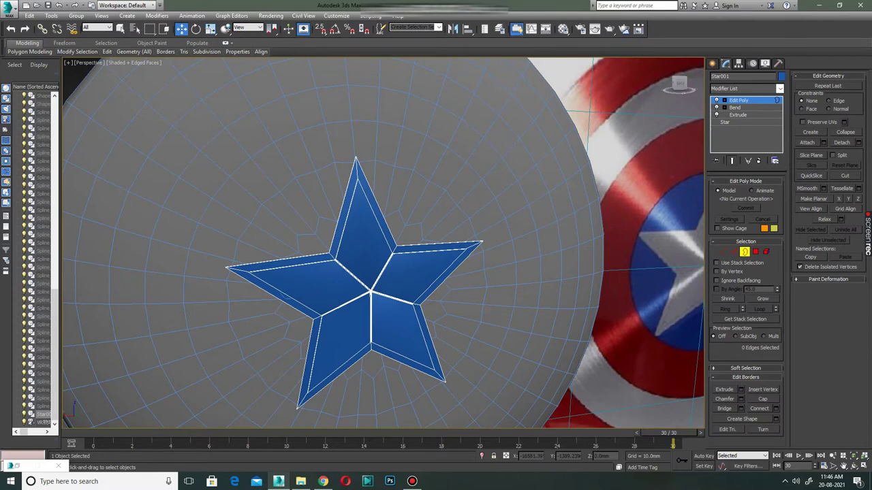
key(3)
click(288, 299)
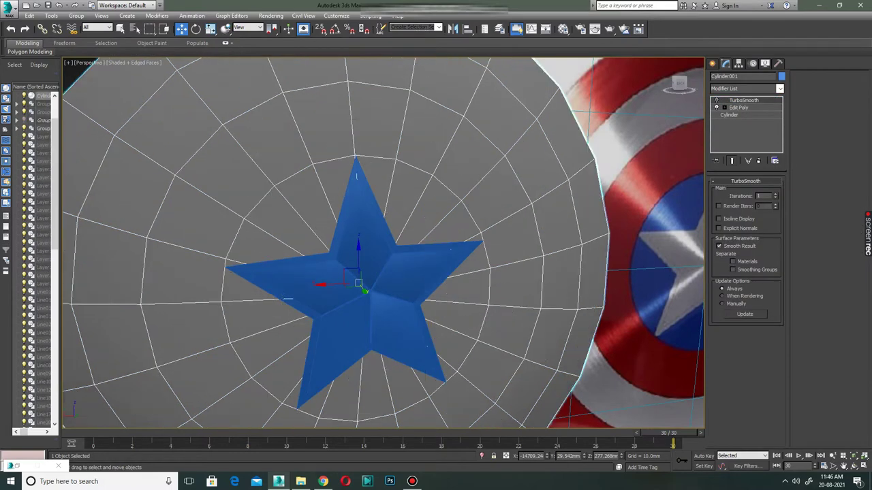
click(738, 108)
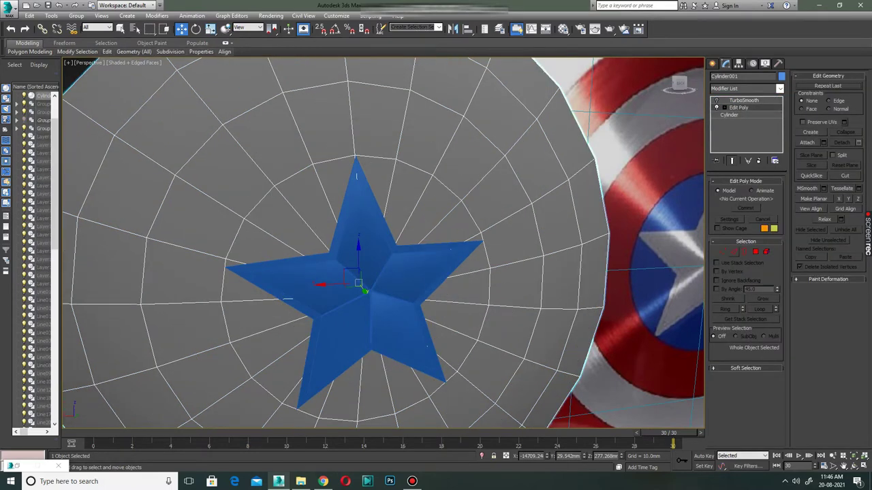
key(2)
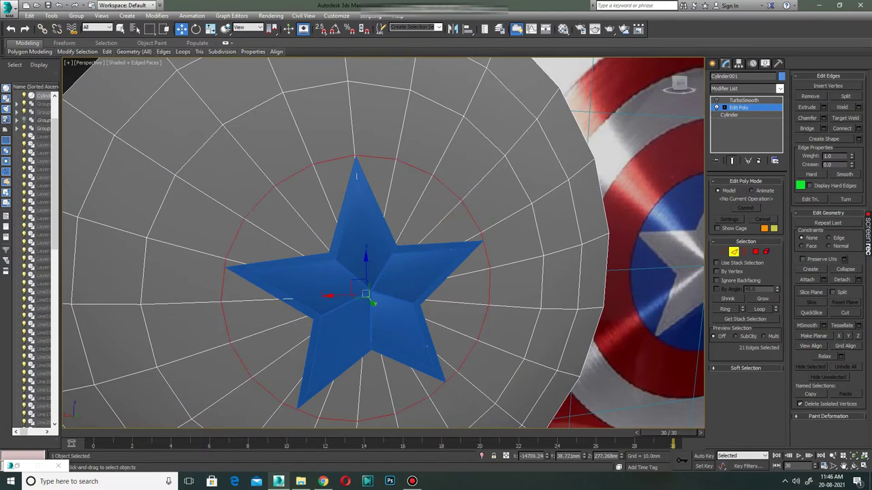
scroll(447, 263, down, 1)
scroll(447, 262, down, 2)
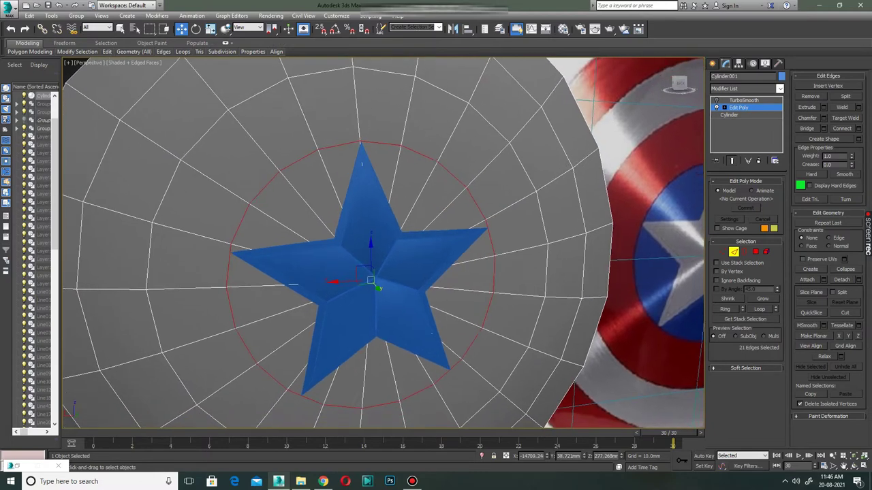
scroll(446, 262, down, 3)
ctrl+double_click(409, 353)
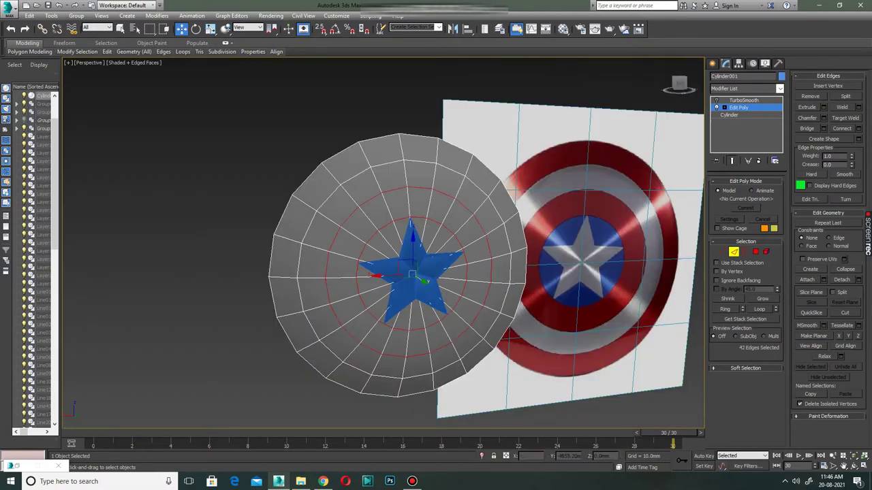
ctrl+double_click(485, 202)
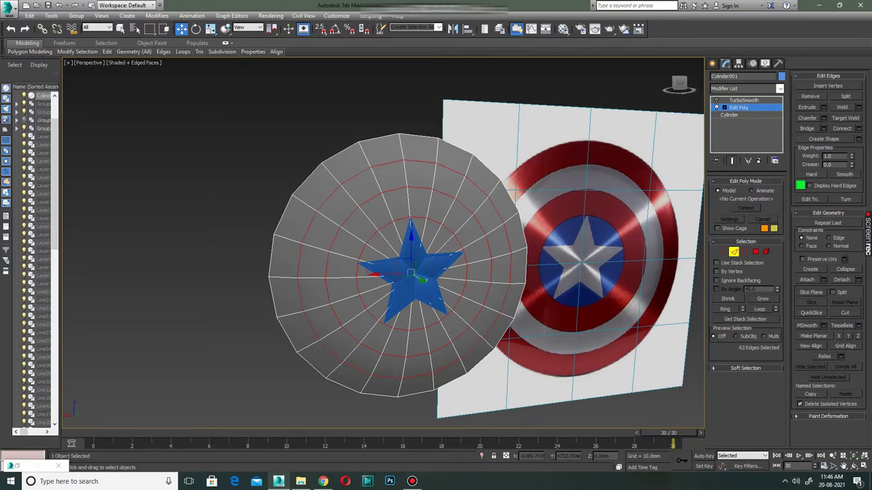
Extrude the edge rings into grooves 0.23mm deep and 0.15mm wide, then clear the selection
click(823, 107)
scroll(472, 196, up, 3)
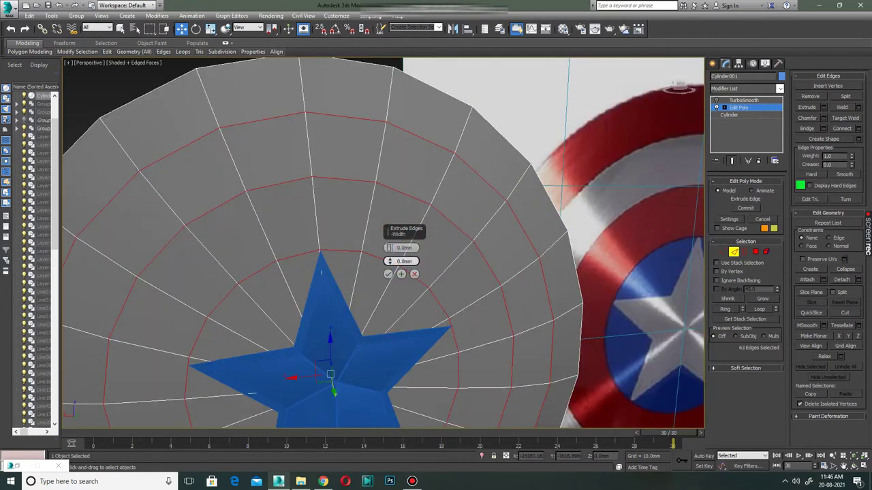
drag(390, 260, 389, 254)
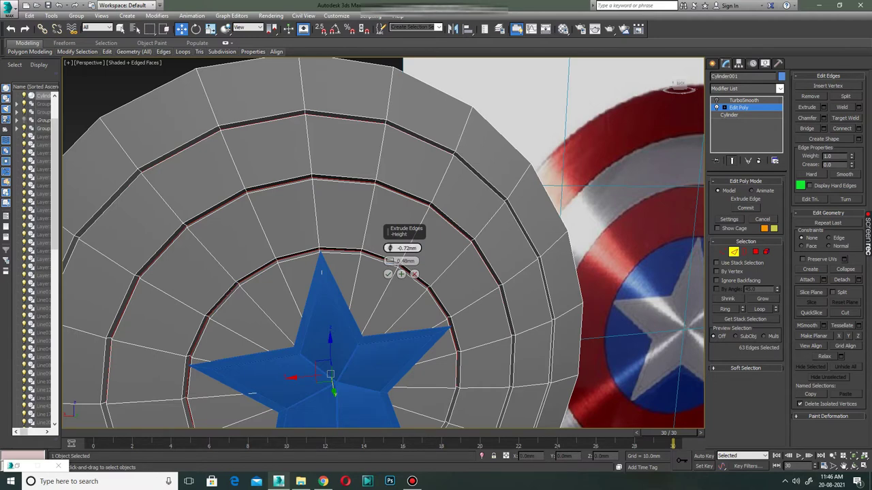
drag(390, 248, 389, 242)
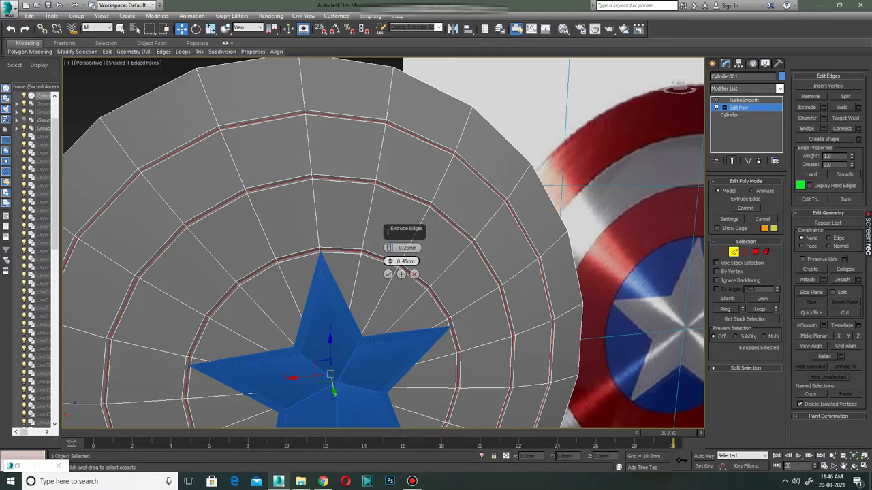
drag(389, 261, 389, 263)
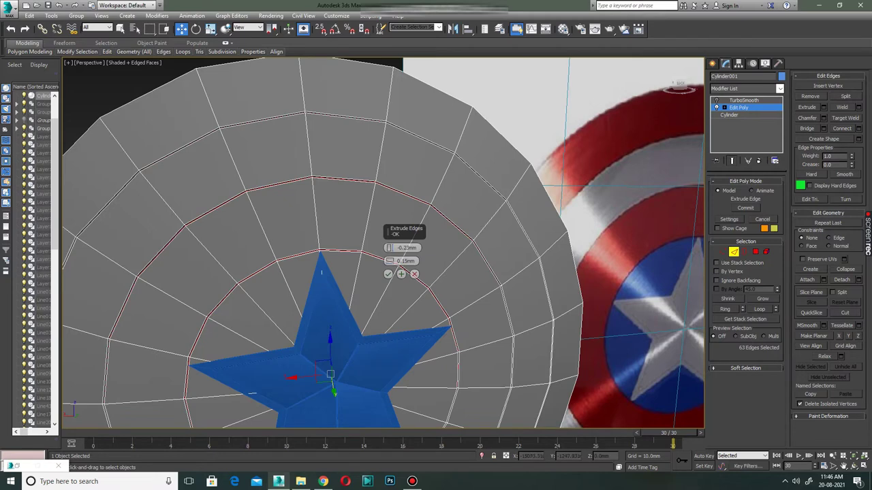
click(388, 273)
click(388, 274)
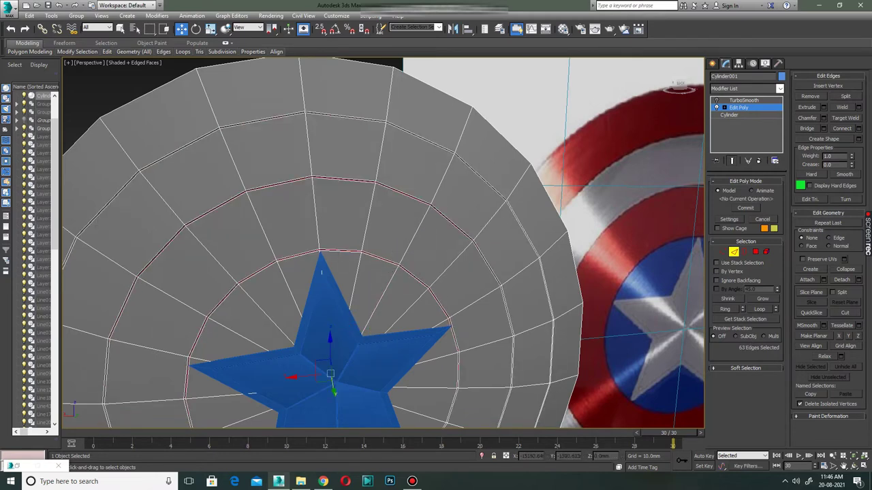
scroll(388, 274, down, 3)
key(ctrl+d)
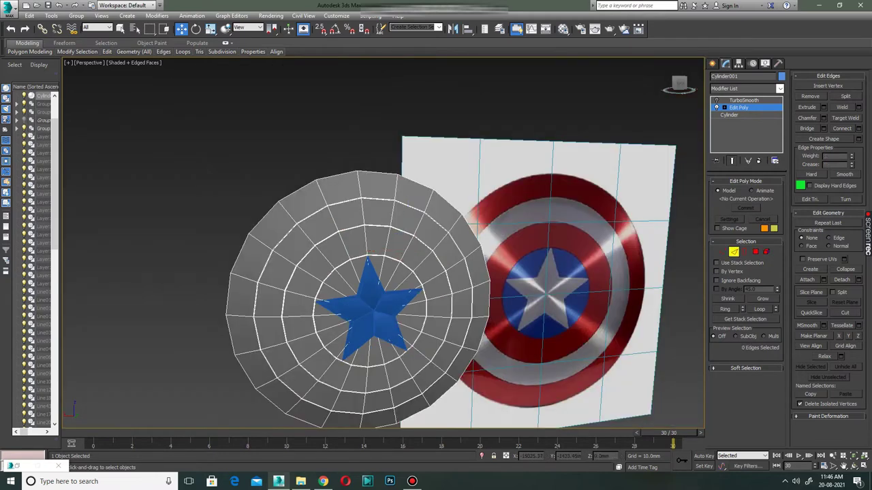
Preview the shield under TurboSmooth and view the grooves from above
scroll(374, 269, up, 3)
scroll(374, 269, down, 3)
click(743, 100)
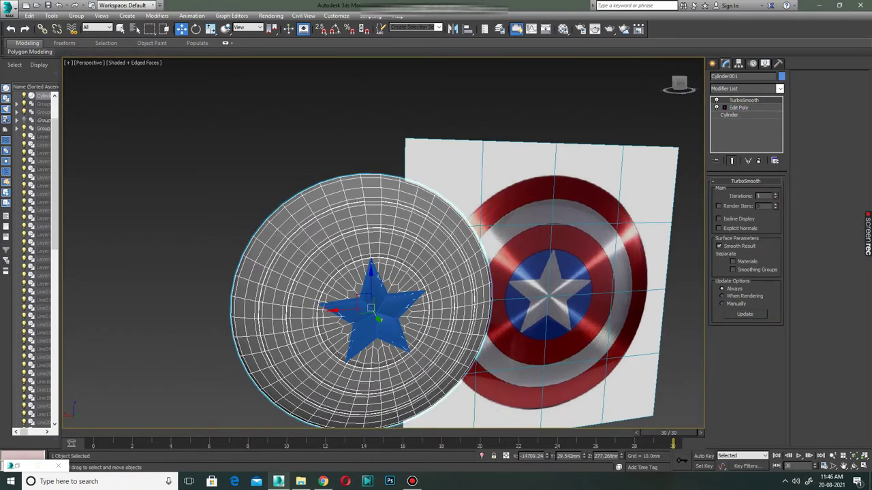
key(ctrl+d)
scroll(337, 238, up, 4)
scroll(337, 239, up, 5)
scroll(337, 238, down, 5)
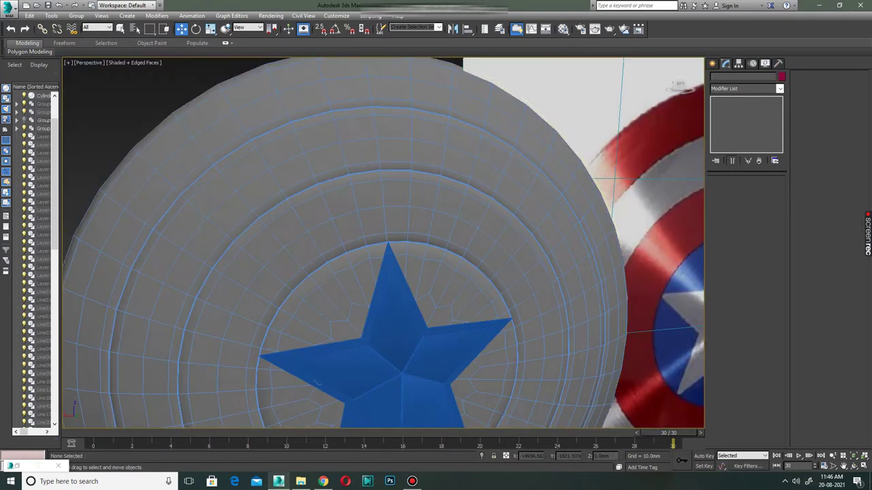
mouse_move(337, 238)
alt+middle_down()
mouse_move(338, 205)
mouse_move(337, 238)
alt+middle_up()
scroll(338, 239, up, 2)
alt+middle_drag(340, 205, 340, 273)
In the shield's Edit Poly edge mode, Ring-select the radial edges across the outer band
click(340, 204)
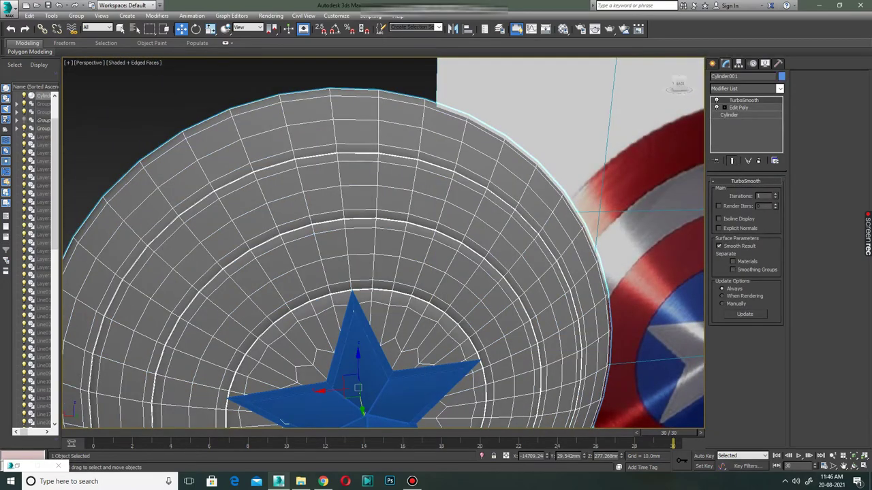
click(738, 108)
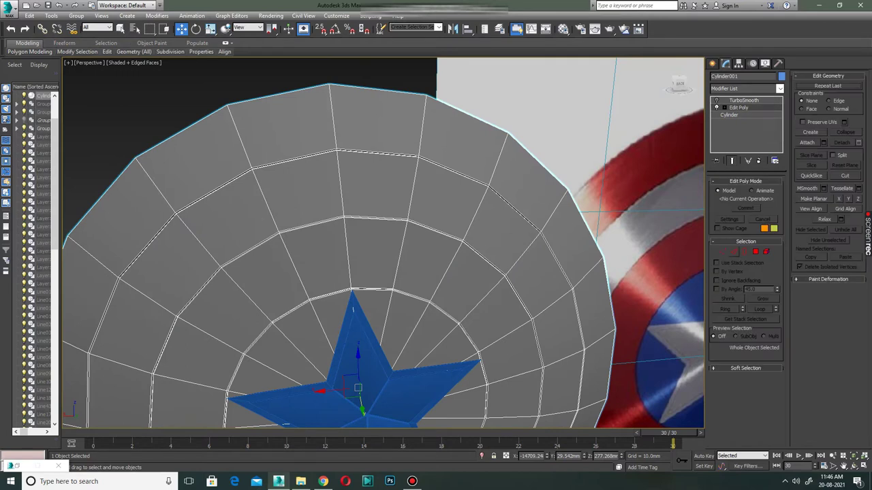
click(733, 252)
click(446, 271)
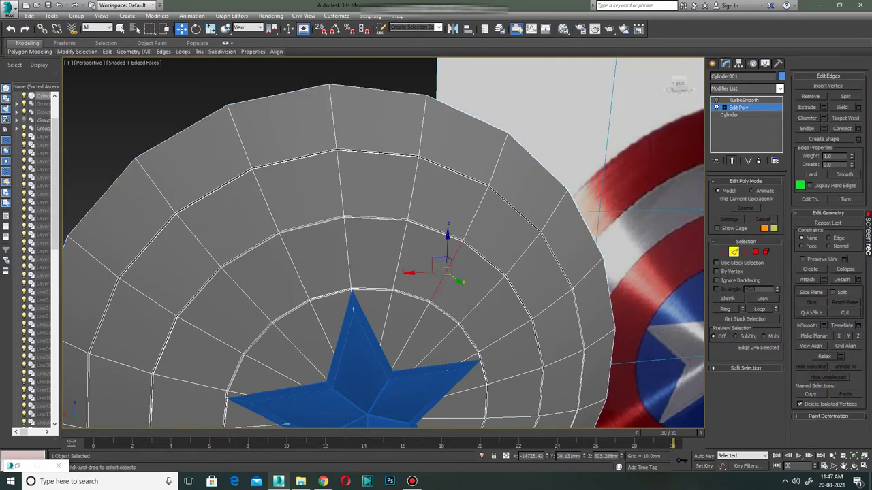
ctrl+click(496, 160)
middle_drag(381, 307, 403, 204)
click(724, 308)
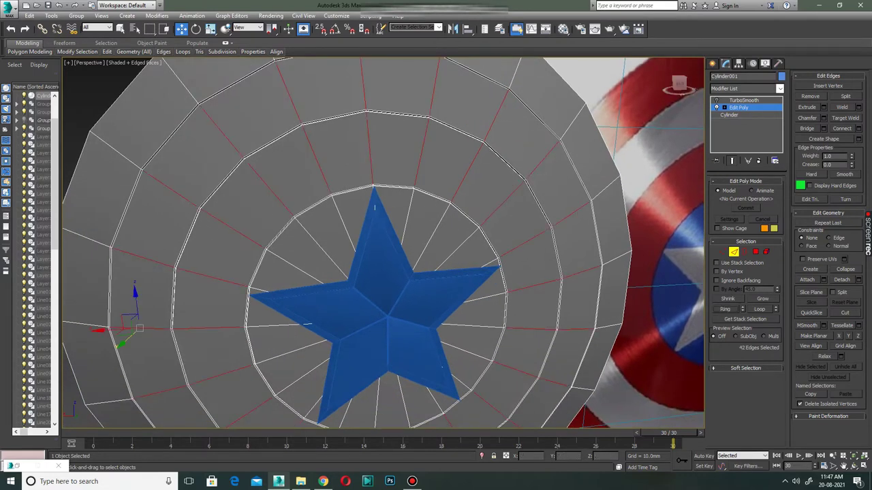
Connect the ring edges with 2 segments at pinch 80 as support loops
key(ctrl+shift+e)
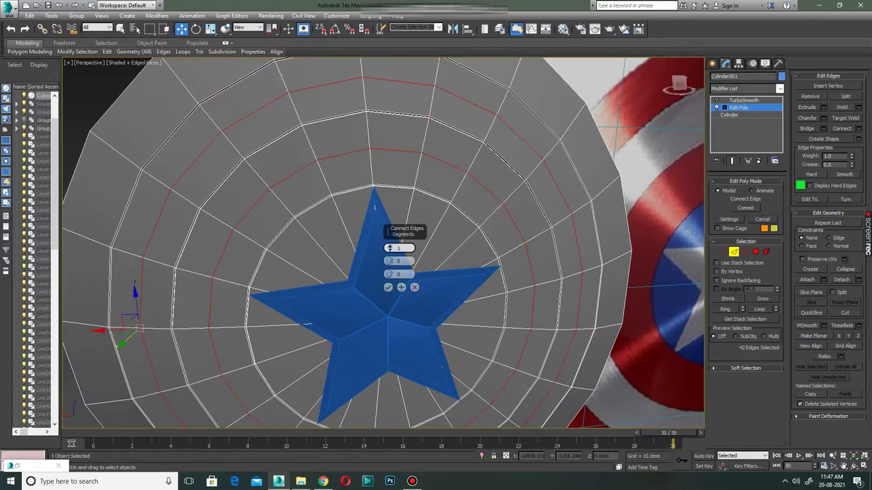
text(2)
key(Return)
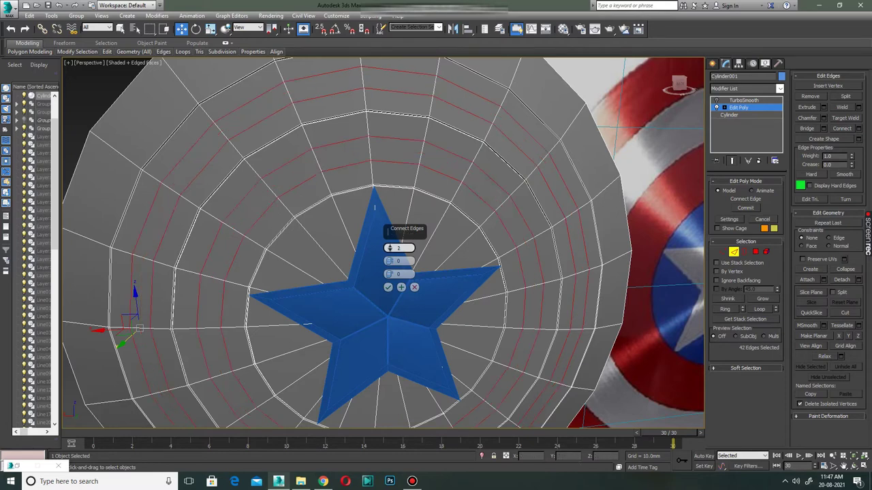
drag(390, 262, 389, 245)
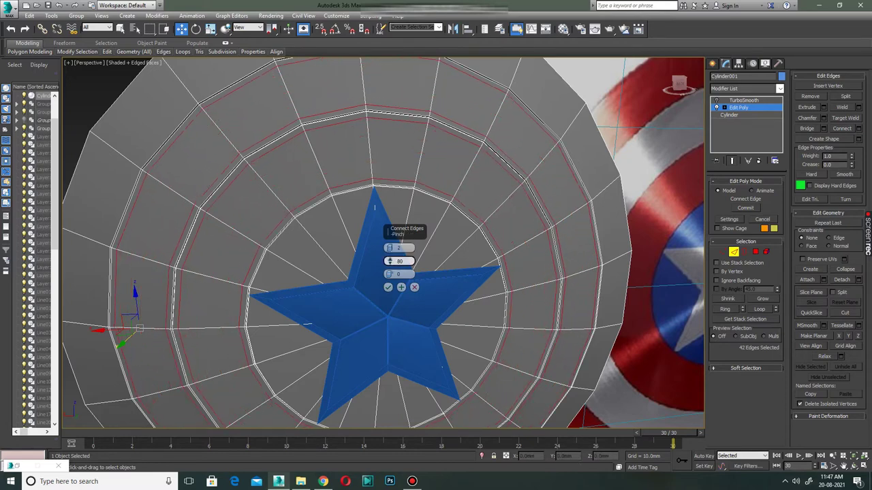
click(388, 287)
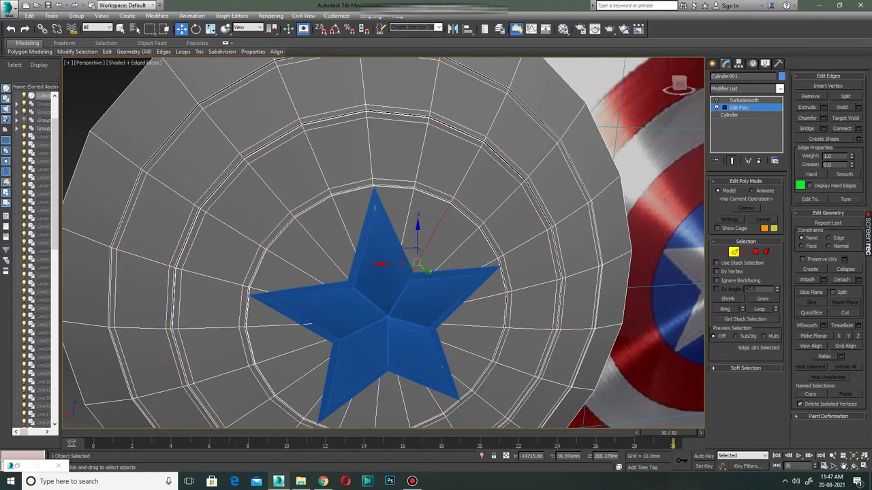
View the TurboSmoothed shield shaded without edges and orbit to inspect it
click(744, 100)
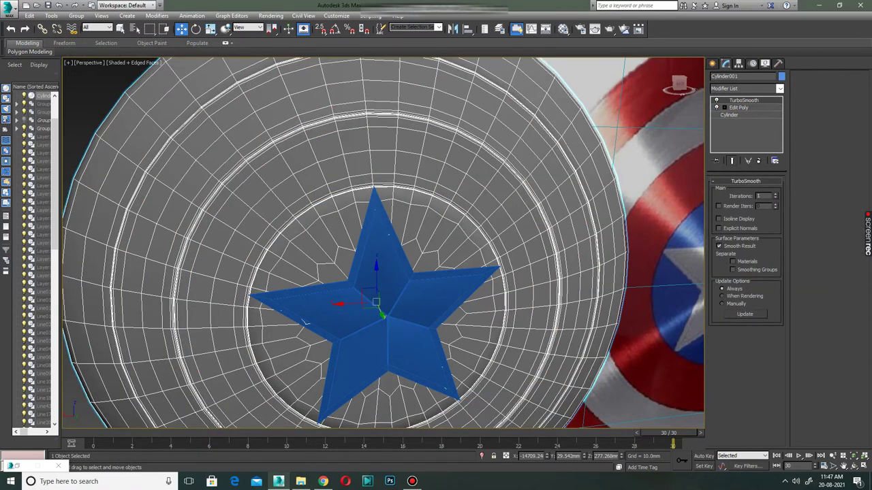
key(F4)
key(F4)
key(F4)
scroll(350, 189, down, 5)
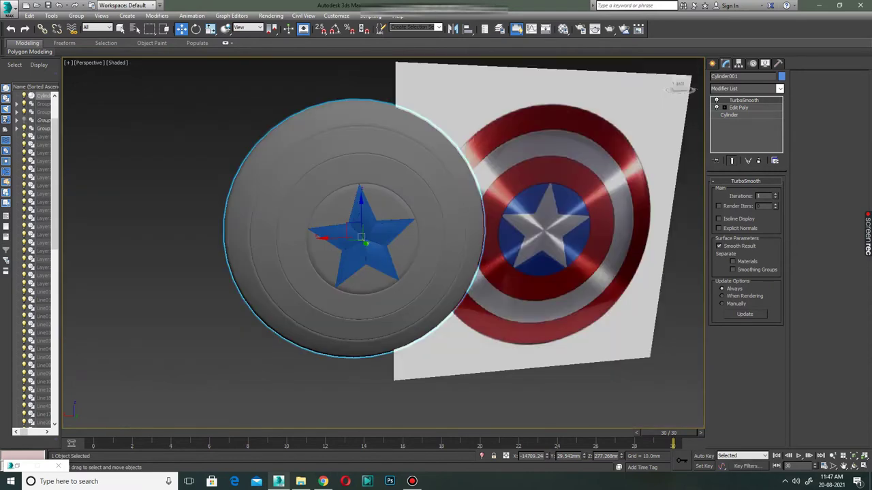
alt+middle_drag(679, 86, 679, 81)
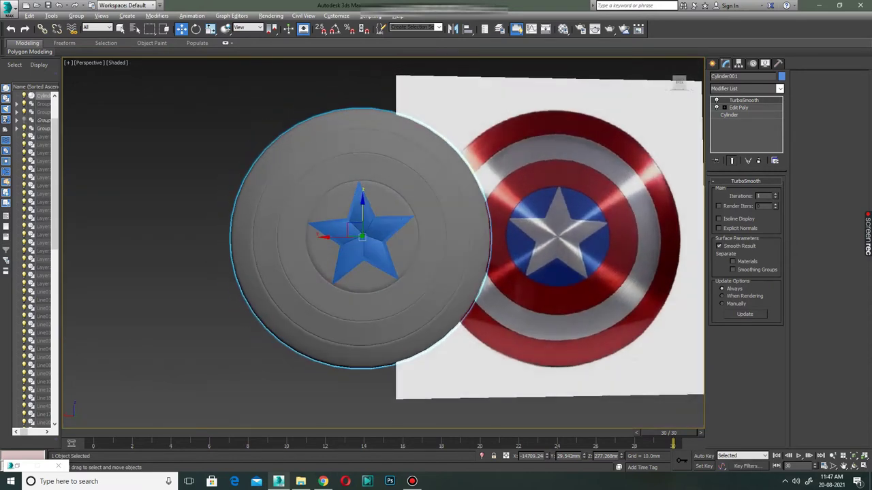
scroll(679, 82, up, 5)
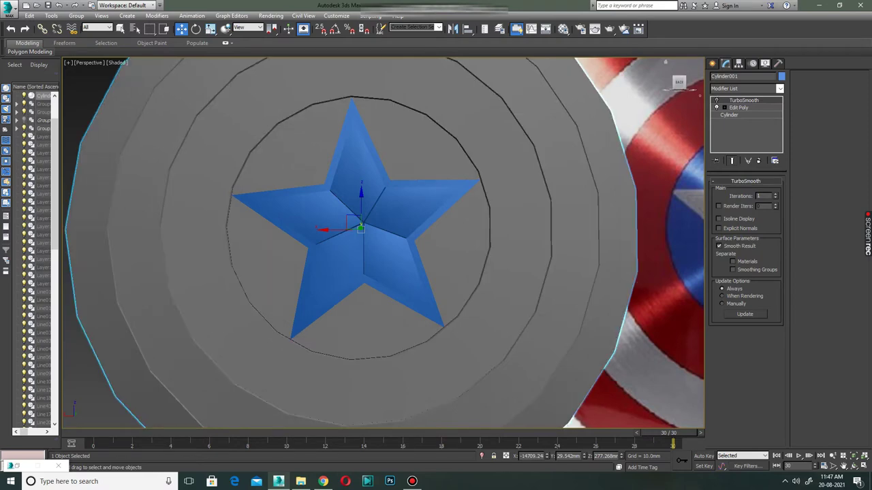
In Edge mode with edged faces shown, pick radial edges right of and above the star
click(738, 108)
click(734, 252)
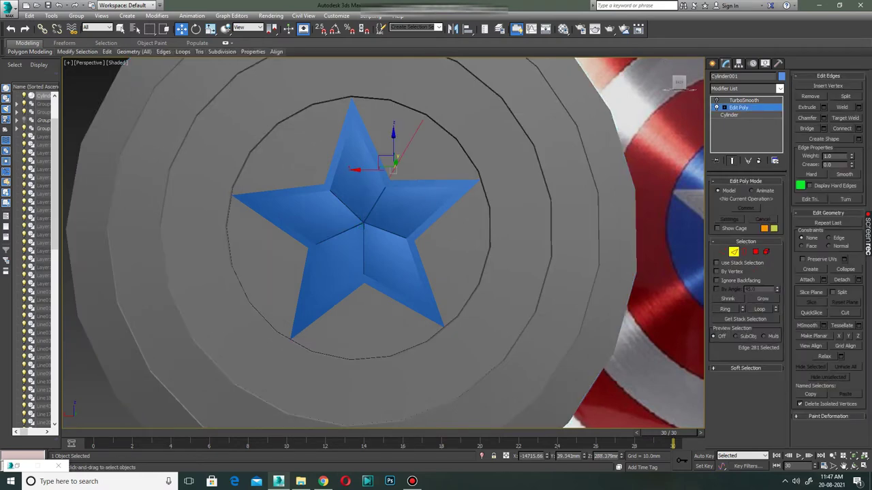
click(421, 236)
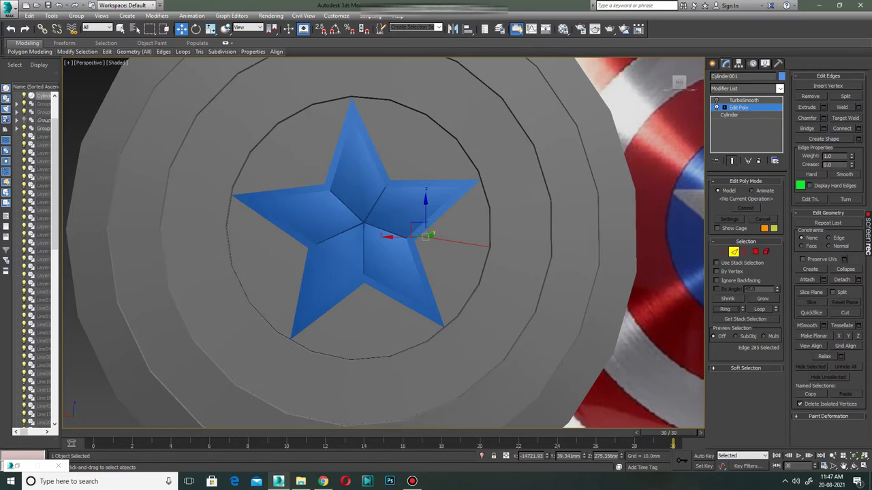
key(F4)
click(463, 212)
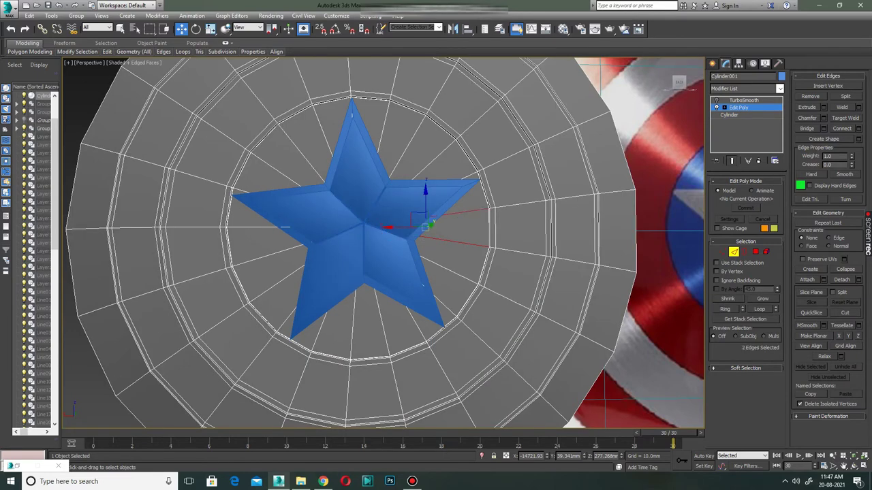
ctrl+click(419, 201)
ctrl+click(430, 166)
ctrl+click(411, 144)
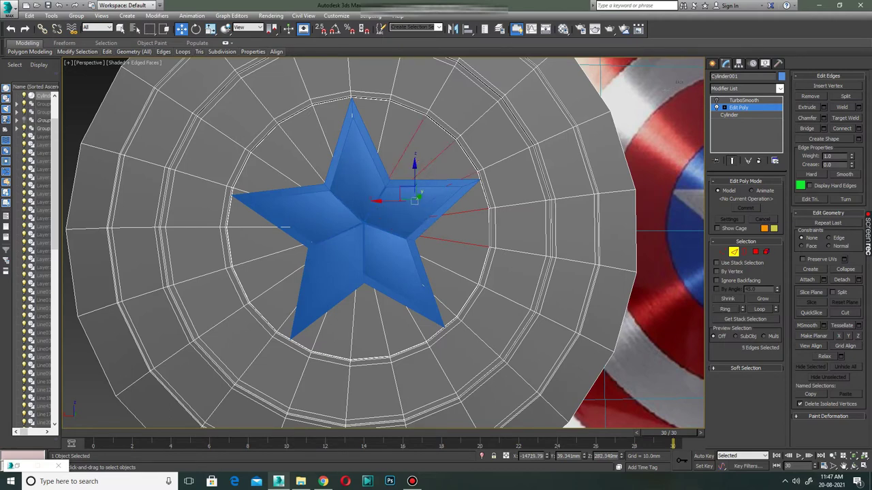
ctrl+click(386, 128)
ctrl+click(328, 122)
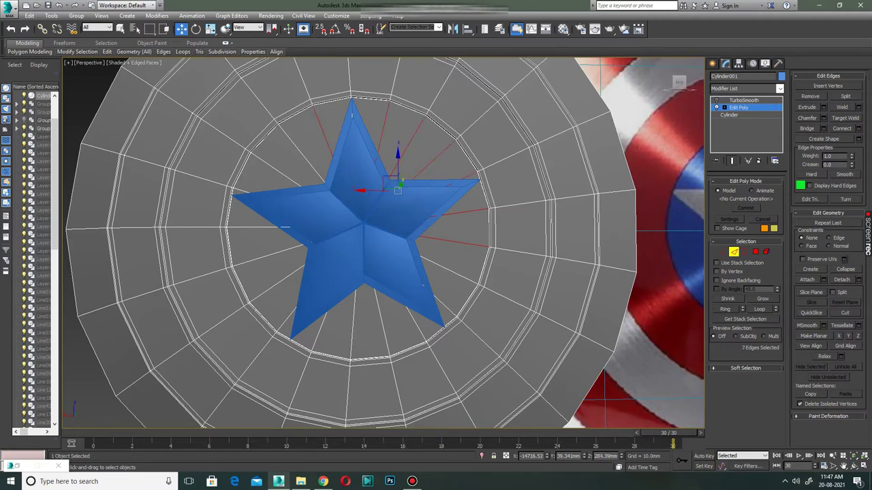
ctrl+click(292, 146)
ctrl+click(289, 137)
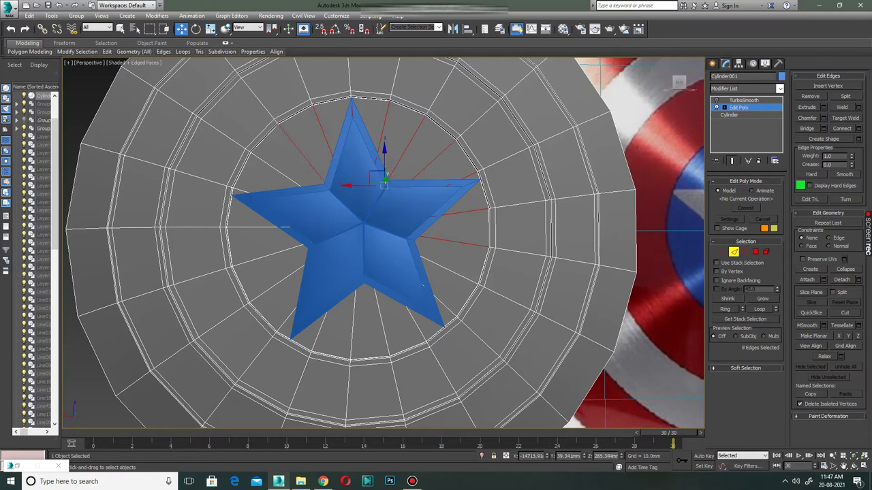
Add radial edges left of and below the star, closing the 21-edge ring; undo a stray orbit
ctrl+click(273, 140)
ctrl+click(256, 153)
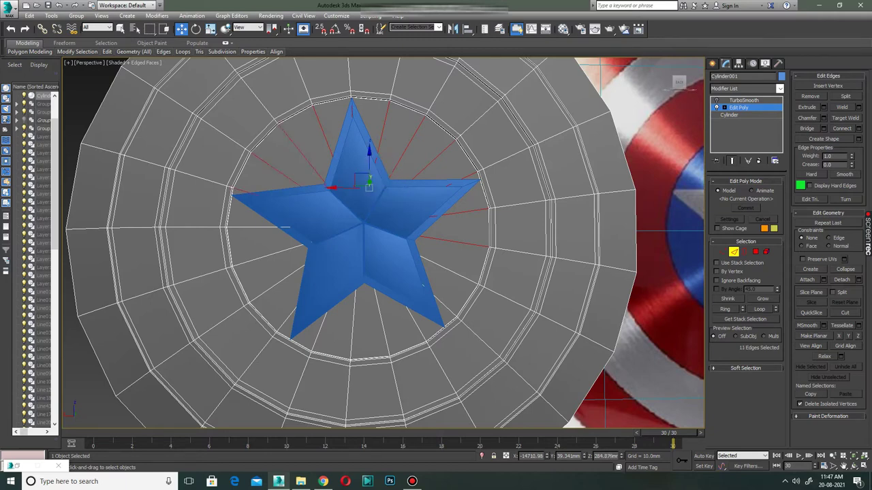
ctrl+click(242, 169)
ctrl+click(238, 204)
ctrl+click(242, 238)
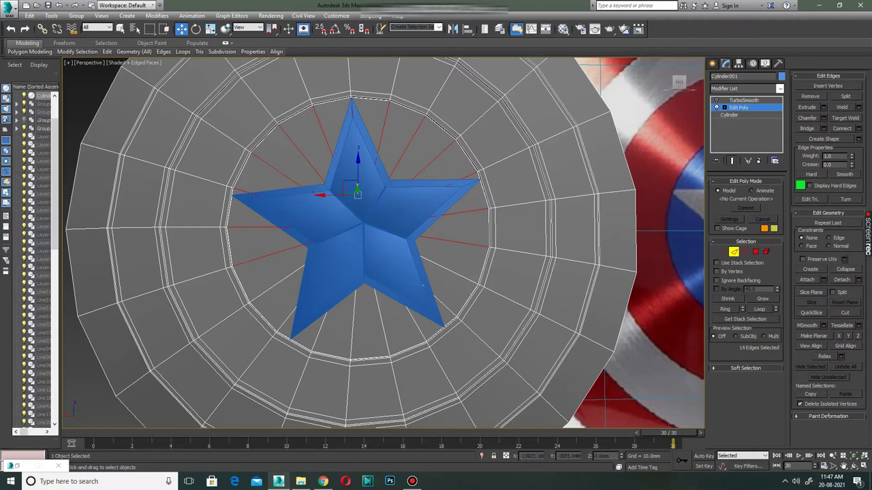
ctrl+click(276, 285)
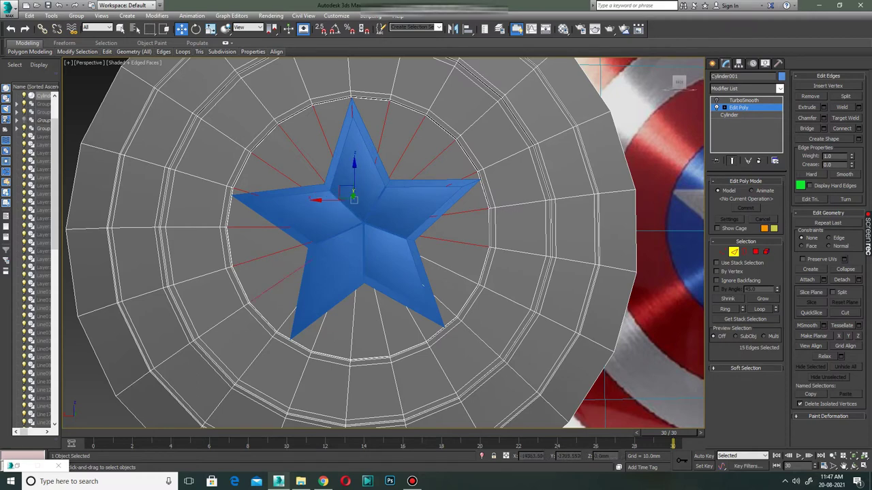
ctrl+click(353, 324)
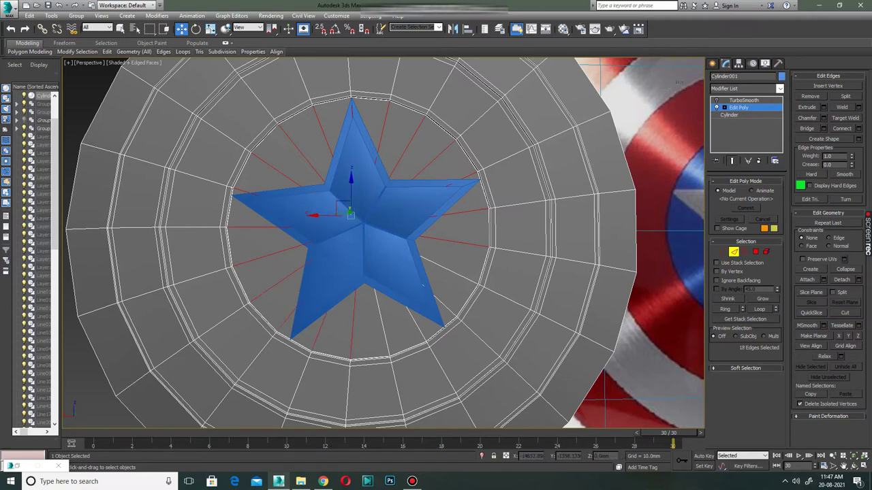
ctrl+click(436, 289)
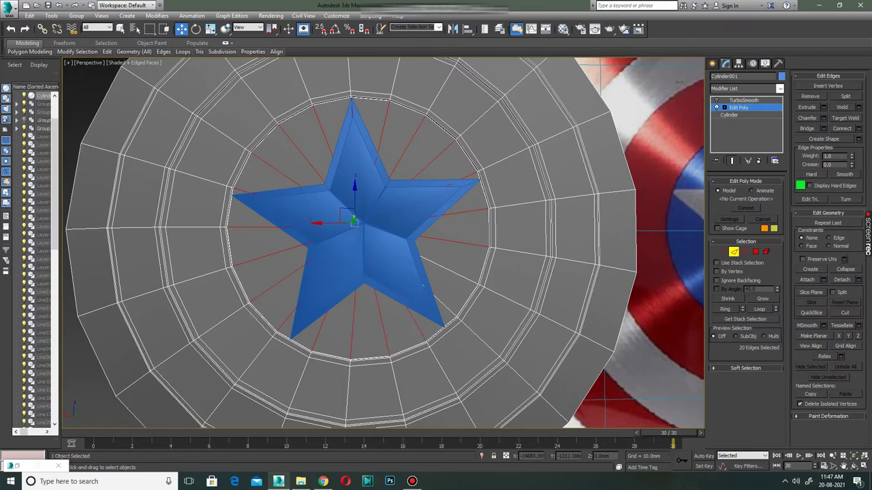
ctrl+click(452, 244)
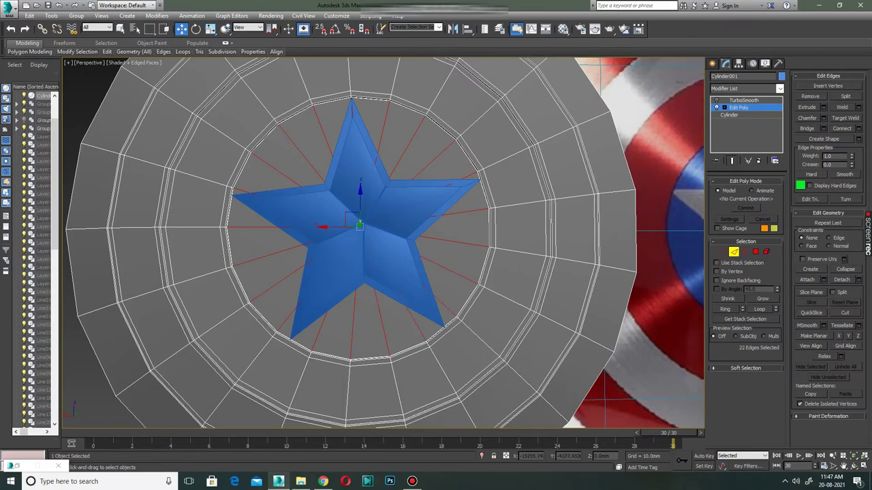
alt+middle_drag(354, 224, 477, 225)
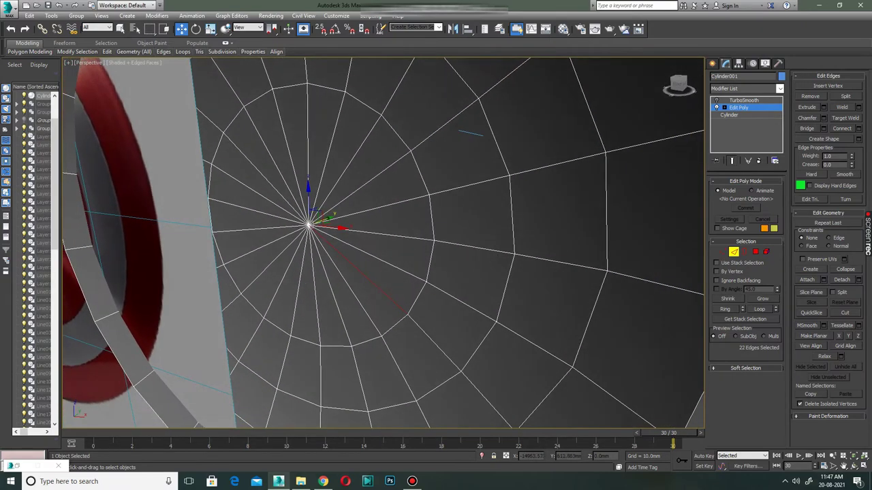
key(ctrl+z)
key(shift+z)
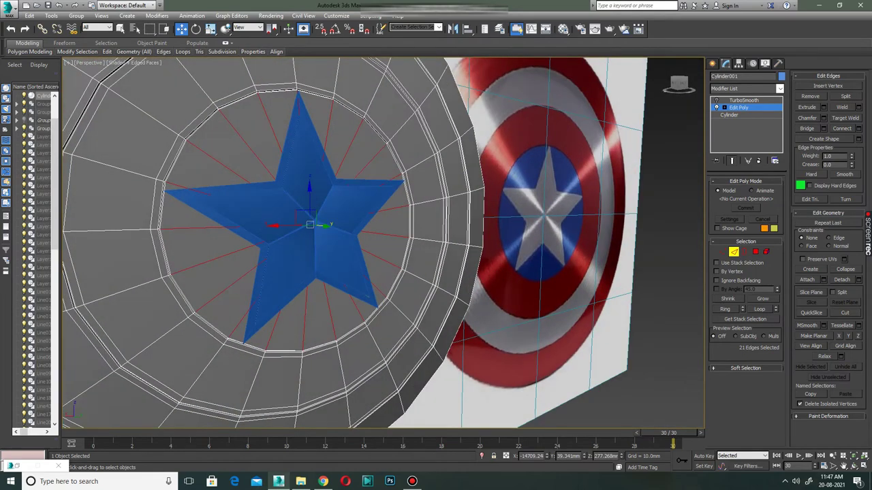
Connect the star's edge ring into two loops pinched at 82
click(858, 129)
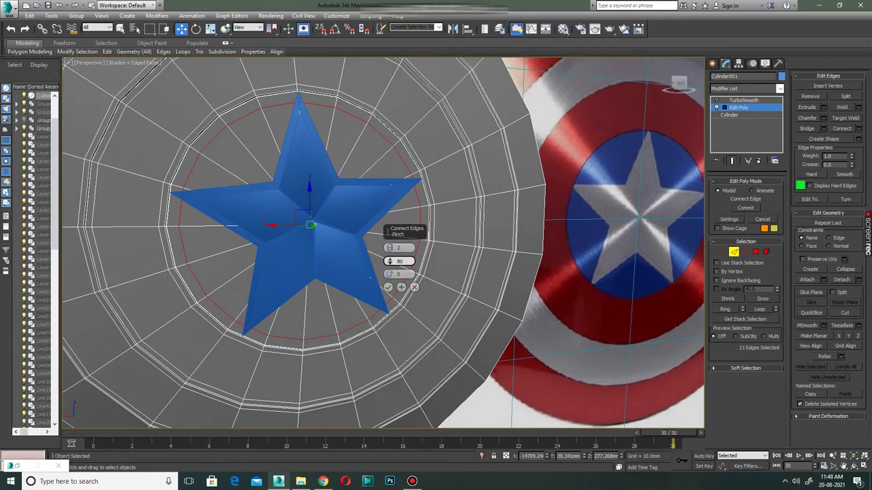
drag(389, 260, 390, 259)
click(388, 286)
Ring-select an edge near the rim, connect it with loops pinched at 86, then view TurboSmooth
alt+middle_drag(381, 272, 422, 259)
click(603, 210)
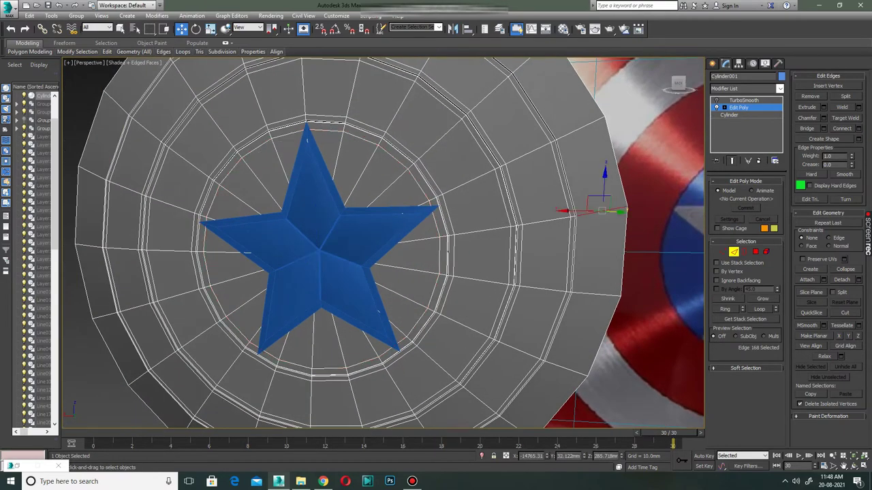
click(725, 309)
key(ctrl+shift+e)
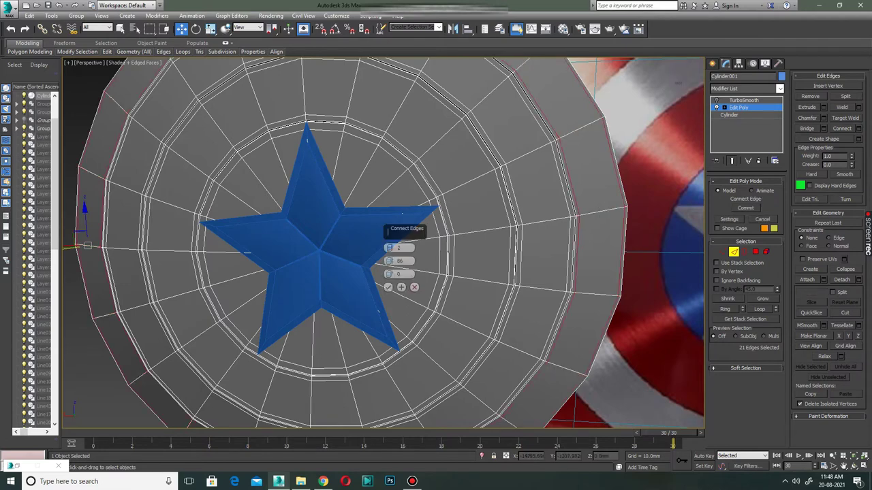
click(388, 286)
click(512, 252)
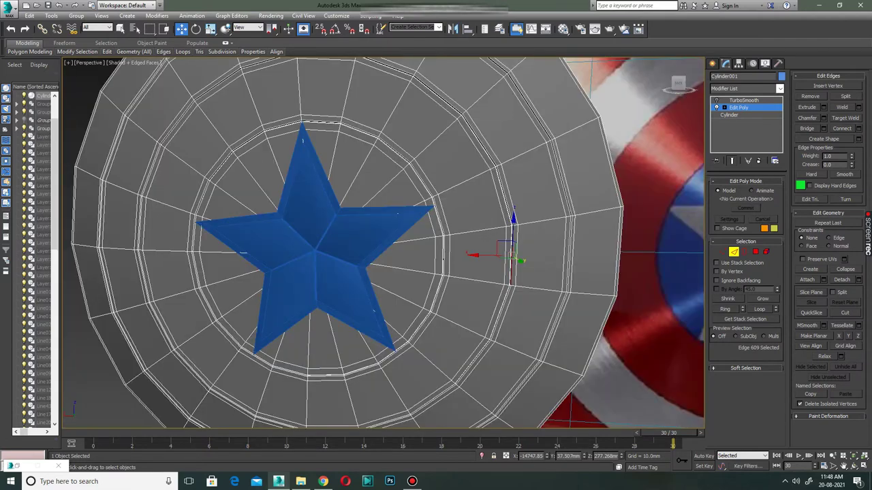
key(2)
click(744, 100)
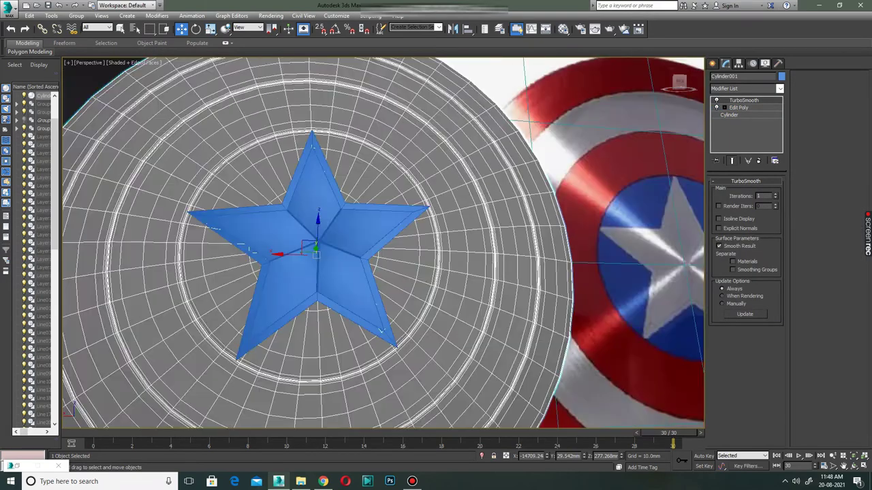
Inspect the smoothed shield in wireframe, orbiting to see its profile
key(F3)
key(F3)
mouse_move(382, 245)
alt+middle_down()
mouse_move(409, 246)
mouse_move(408, 259)
mouse_move(477, 252)
alt+middle_up()
scroll(381, 245, down, 3)
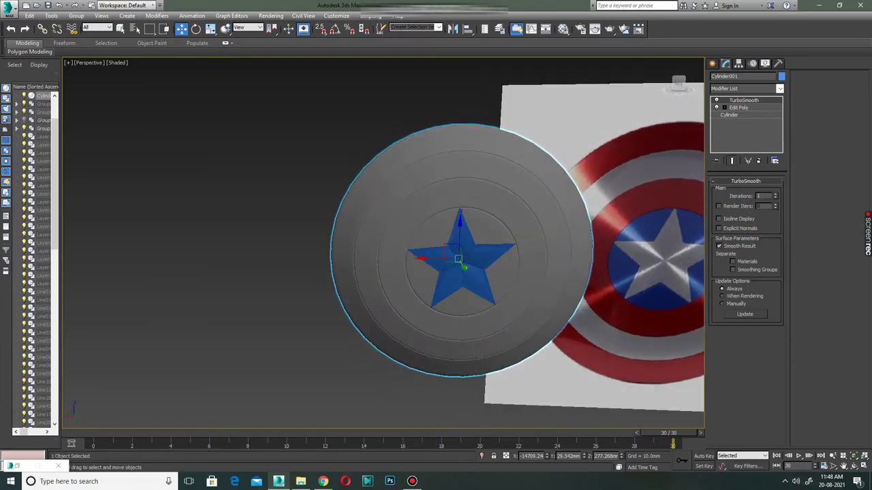
alt+middle_drag(476, 252, 473, 218)
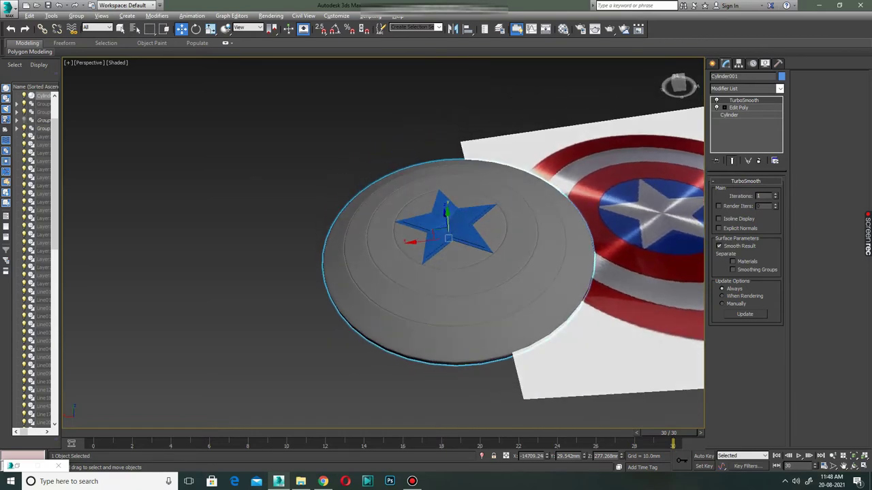
Return to the shield's Edit Poly edges in shaded view with edged faces, looking top-down
click(738, 108)
click(733, 251)
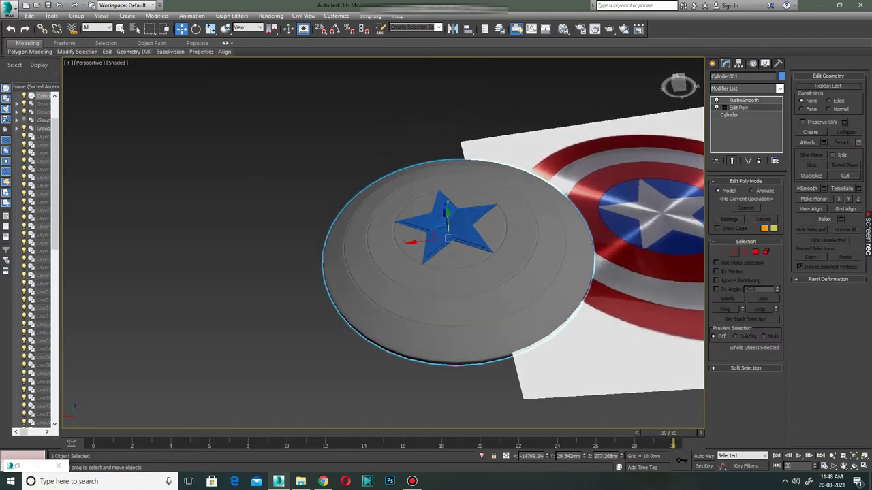
click(535, 216)
click(561, 269)
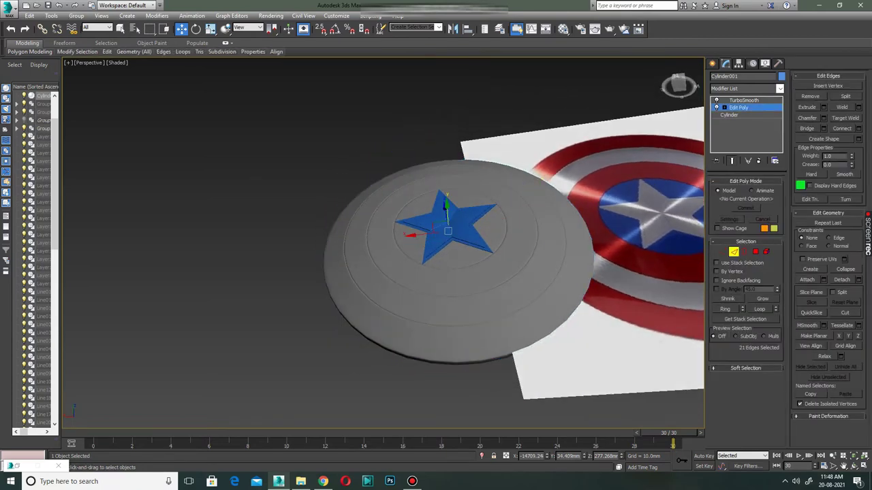
key(F3)
key(F3)
key(F4)
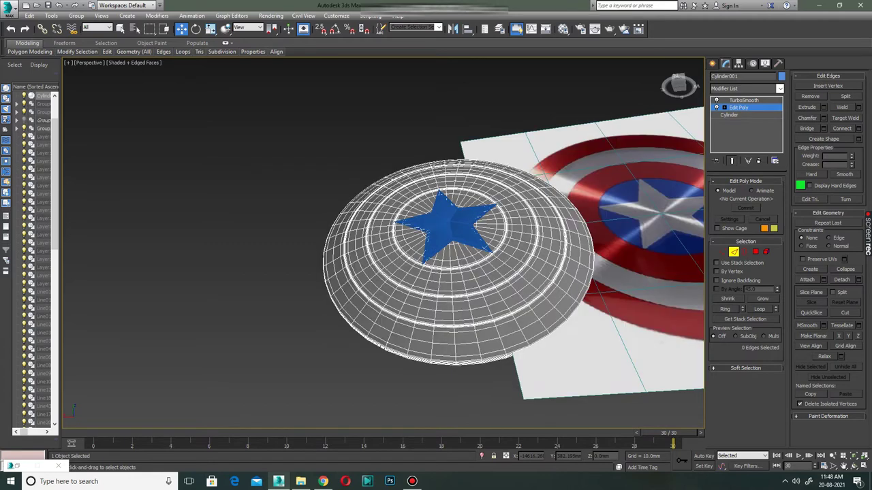
alt+middle_drag(449, 273, 450, 320)
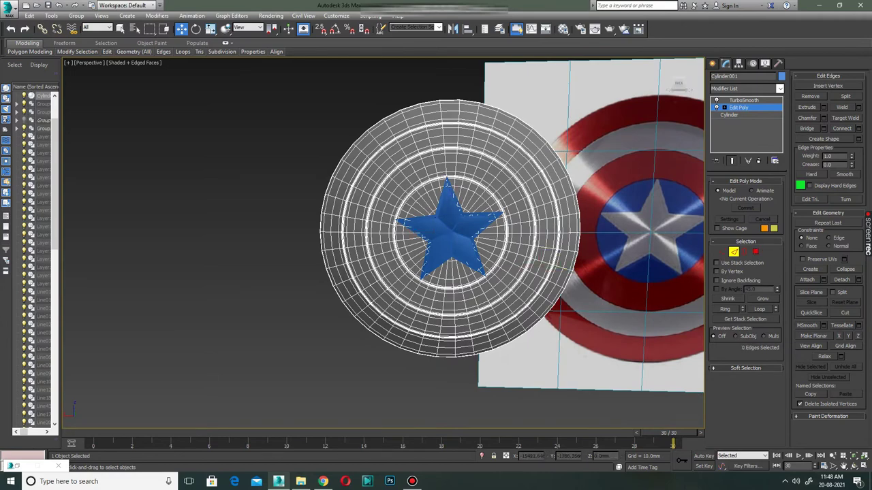
In Back view, select the shield's outer edge loop and scale it up to about 103%
key(k)
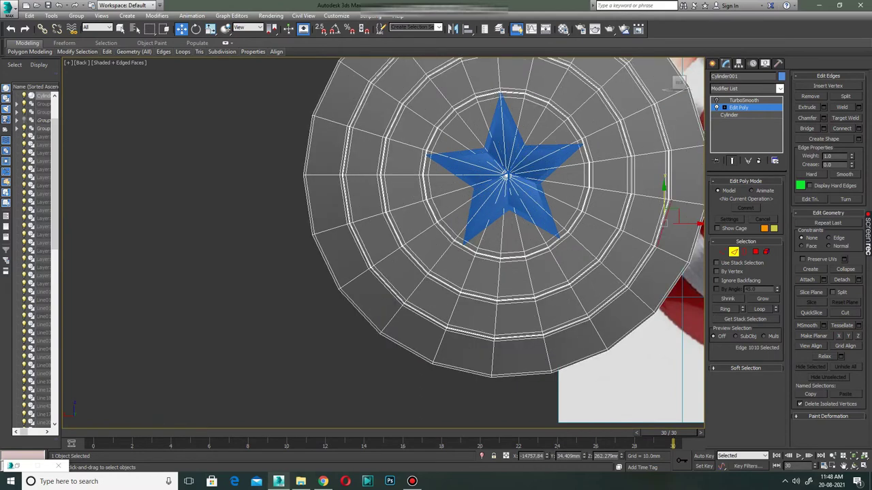
scroll(649, 256, up, 2)
double_click(649, 252)
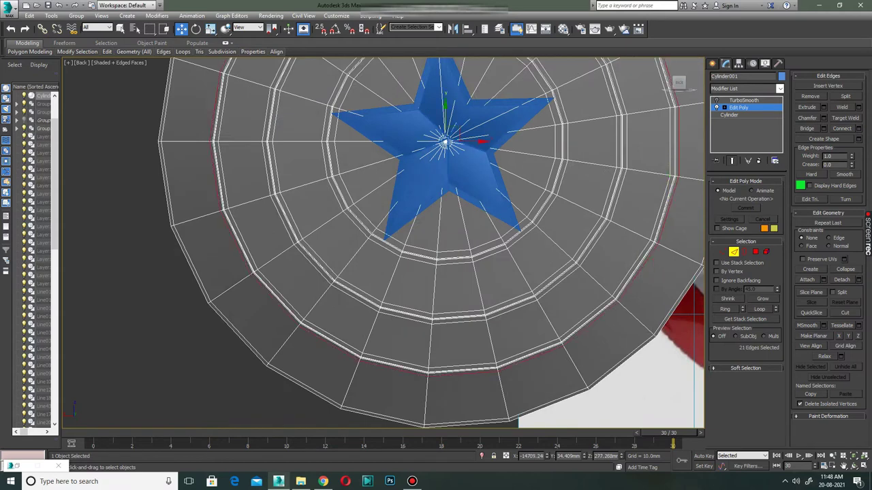
right_click(649, 253)
key(Escape)
scroll(436, 207, down, 4)
scroll(437, 206, down, 2)
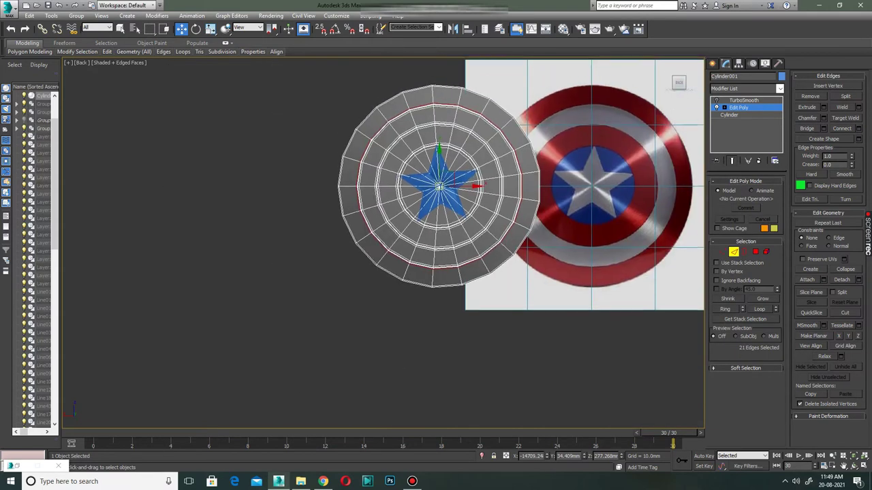
key(r)
scroll(422, 181, up, 2)
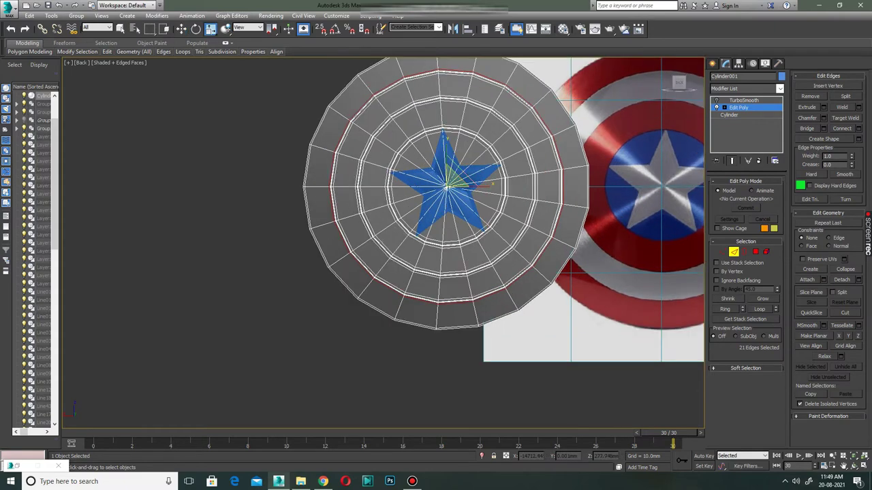
drag(678, 83, 678, 82)
key(alt+w)
key(alt+w)
Return to Perspective view and leave Edge mode by selecting TurboSmooth in the stack
key(p)
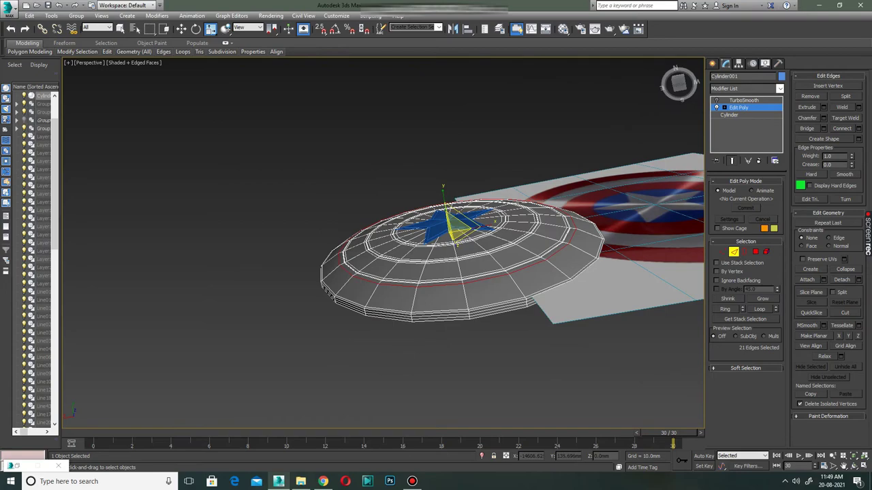
click(743, 101)
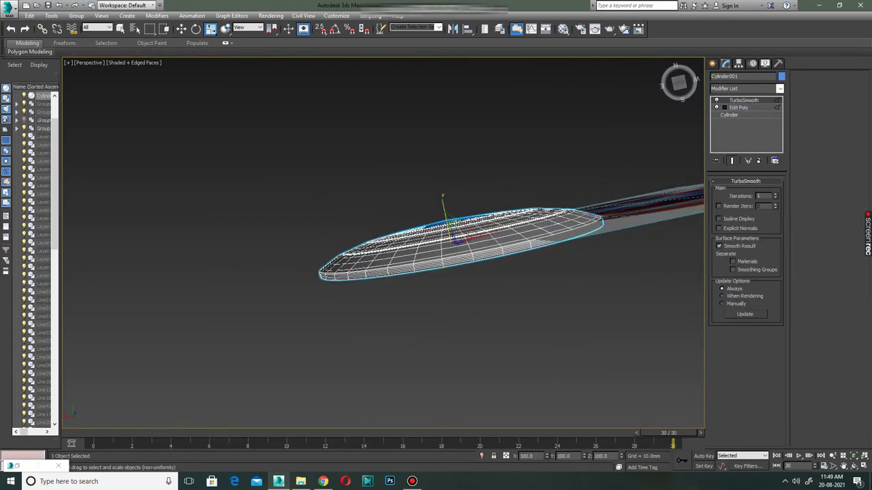
drag(678, 81, 688, 68)
scroll(456, 280, up, 5)
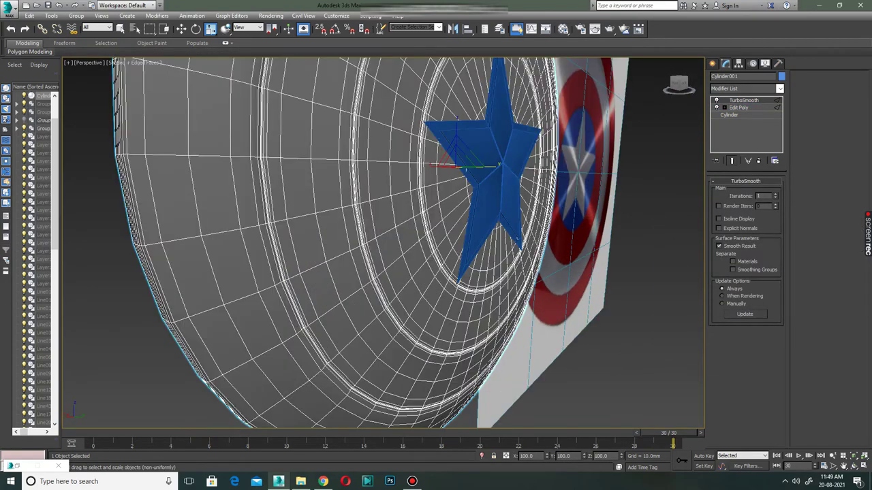
scroll(455, 280, down, 5)
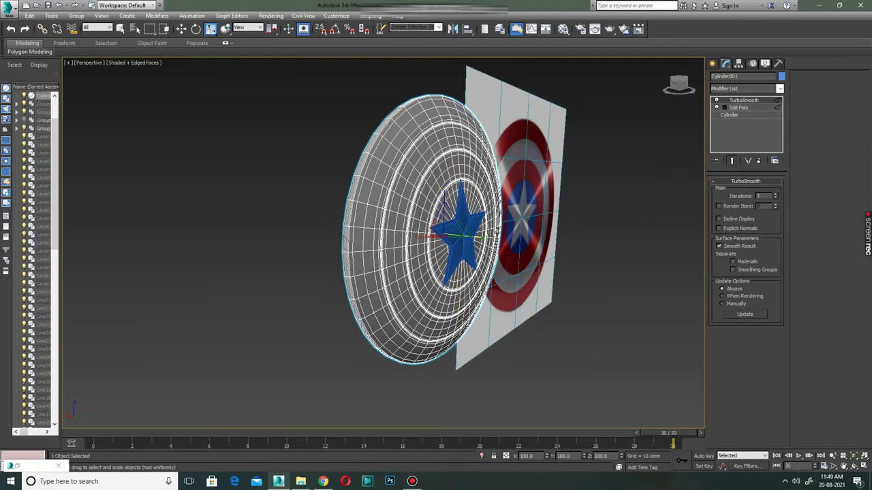
Orbit to check the shield from behind, then select the star
drag(678, 82, 681, 83)
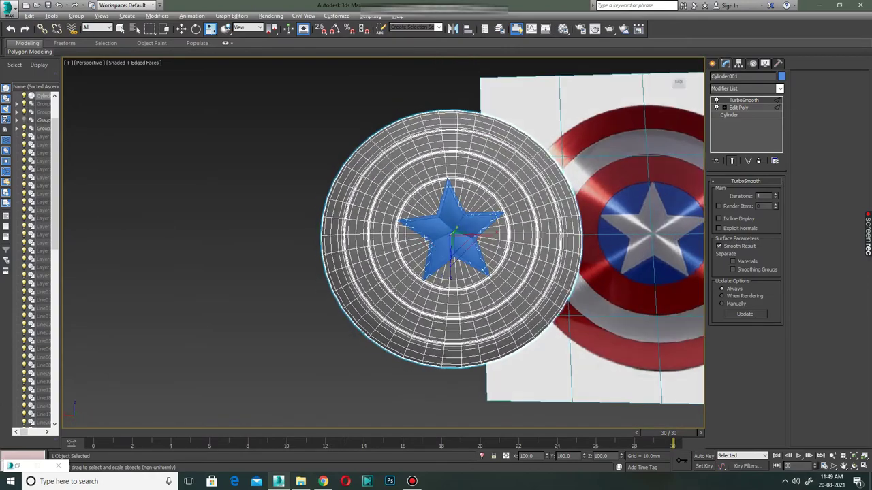
scroll(470, 231, up, 5)
scroll(377, 212, up, 2)
scroll(378, 211, down, 4)
scroll(377, 211, down, 2)
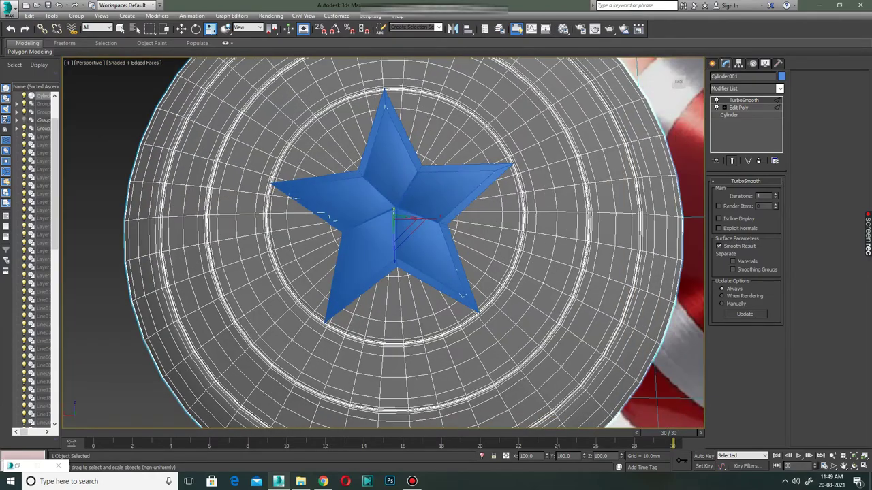
scroll(377, 211, down, 3)
click(458, 230)
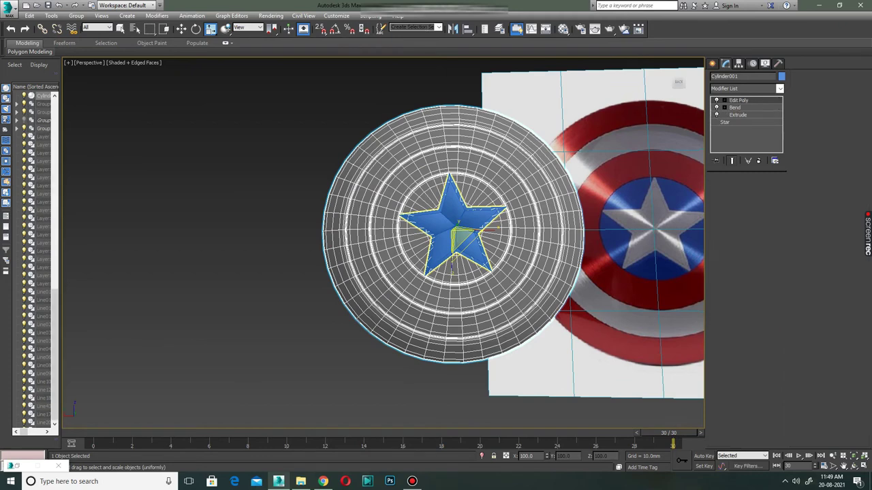
Briefly open the Material Editor, then toggle the viewport's edged-faces and wireframe display
key(m)
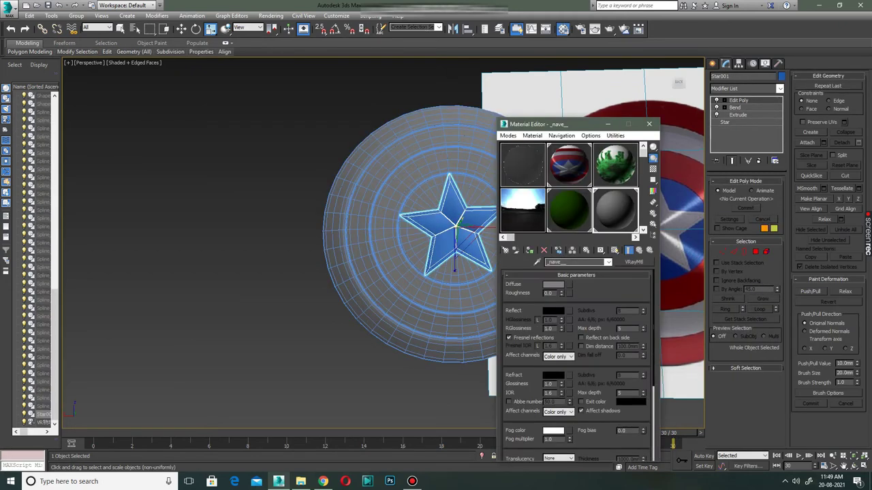
click(529, 250)
click(649, 124)
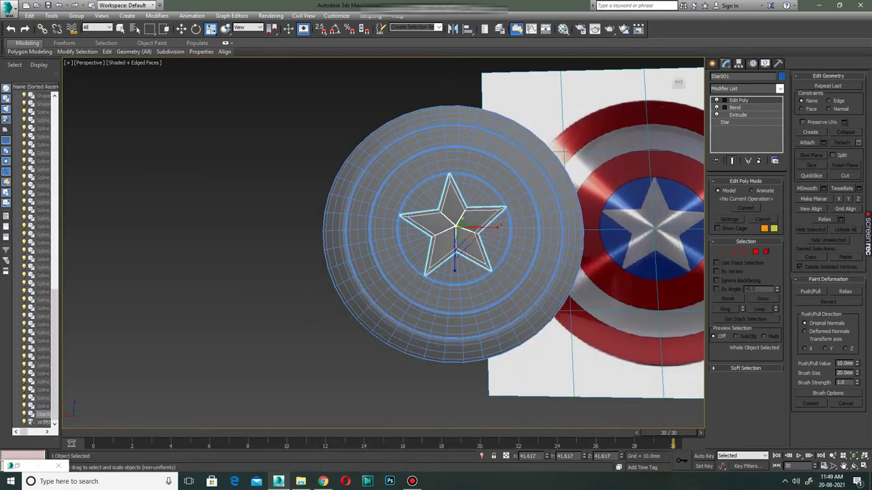
key(ctrl+d)
key(F3)
key(F3)
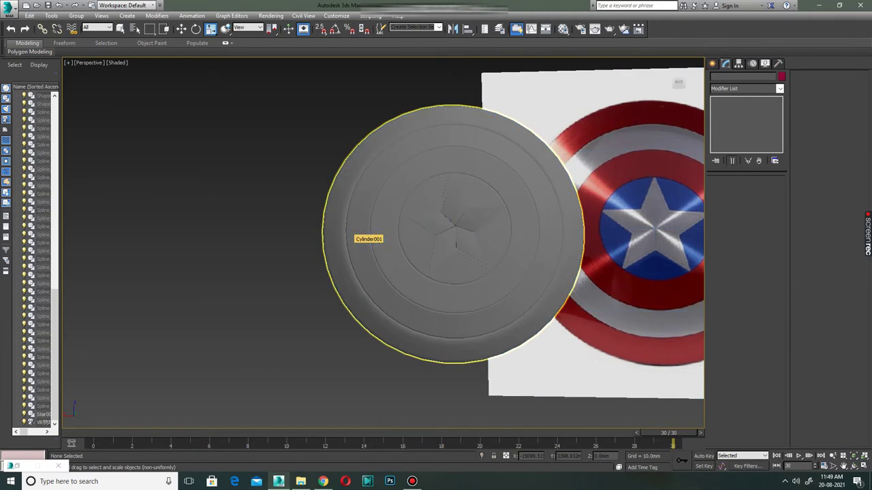
Reselect the star and assign the green sample-slot material to it
click(455, 244)
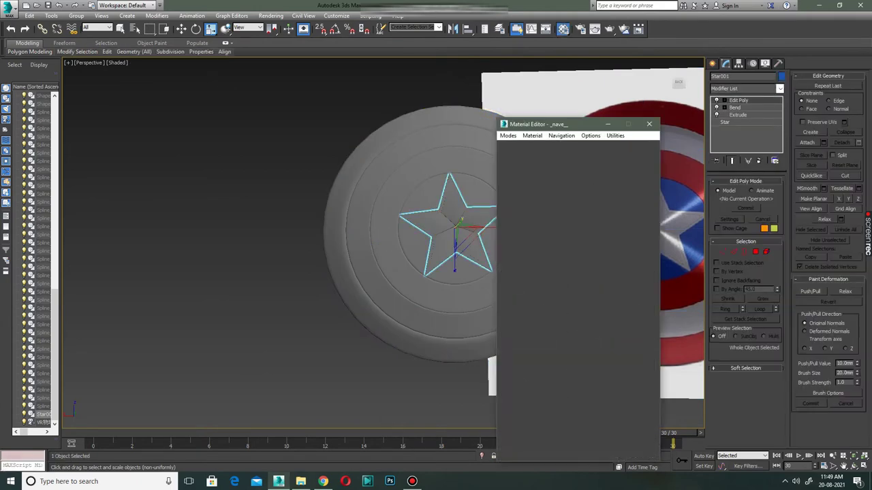
key(m)
click(568, 210)
click(530, 250)
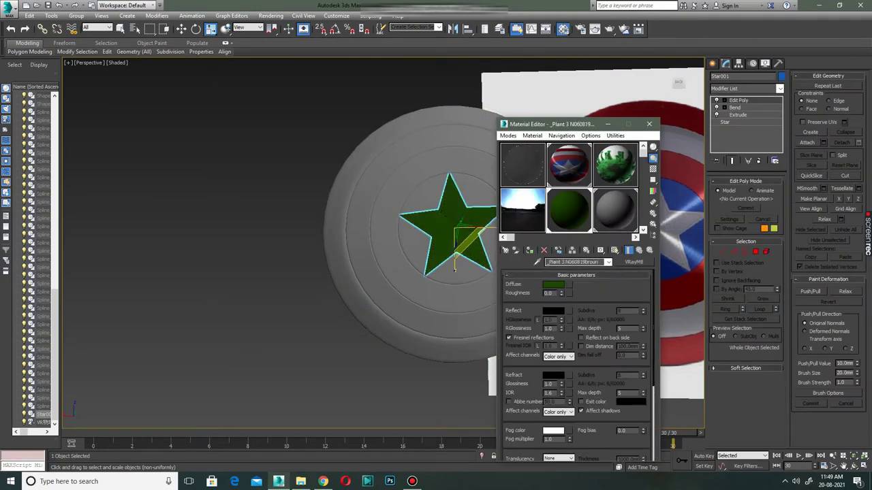
Set the material's diffuse colour to light grey and close the Material Editor
click(553, 284)
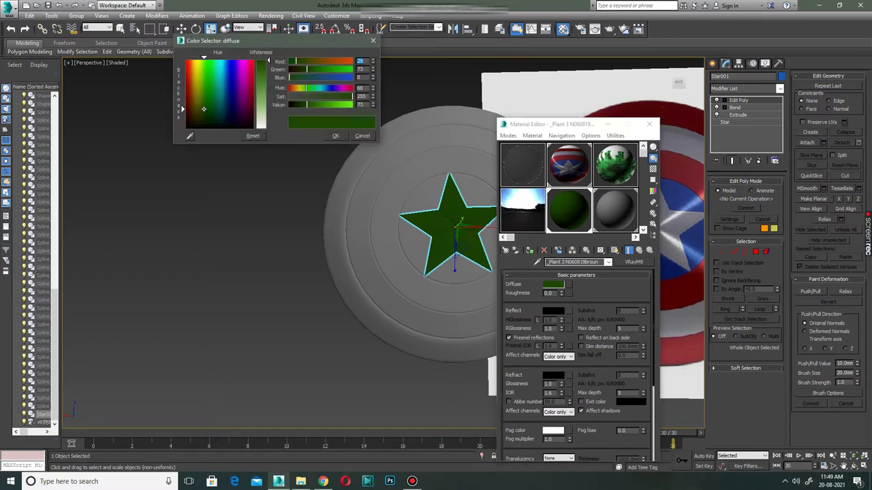
drag(268, 60, 267, 128)
drag(203, 109, 203, 128)
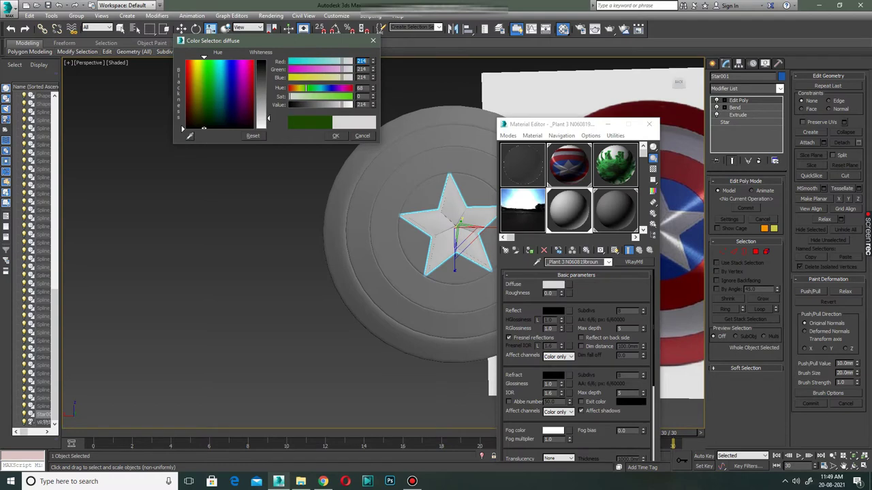
click(335, 136)
click(381, 89)
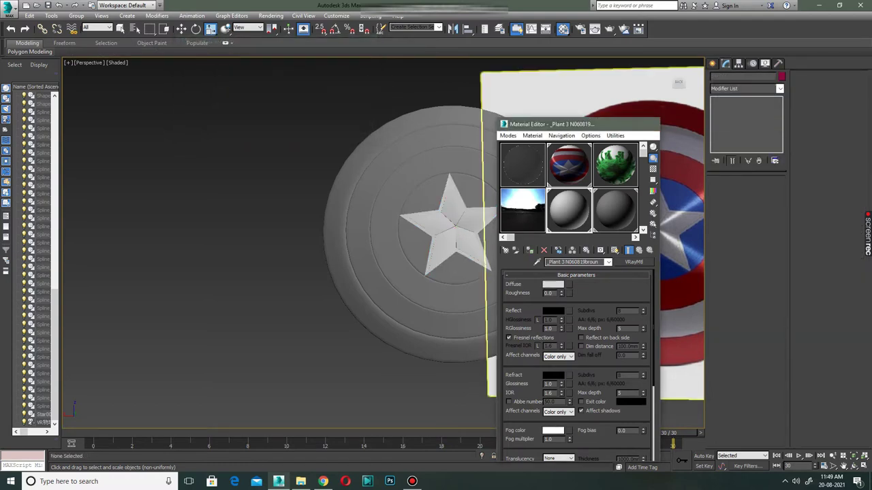
click(649, 124)
mouse_move(453, 273)
middle_down()
mouse_move(372, 215)
mouse_move(507, 224)
mouse_move(385, 241)
middle_up()
Select the grey shield and raise its TurboSmooth Iterations to 2
click(423, 245)
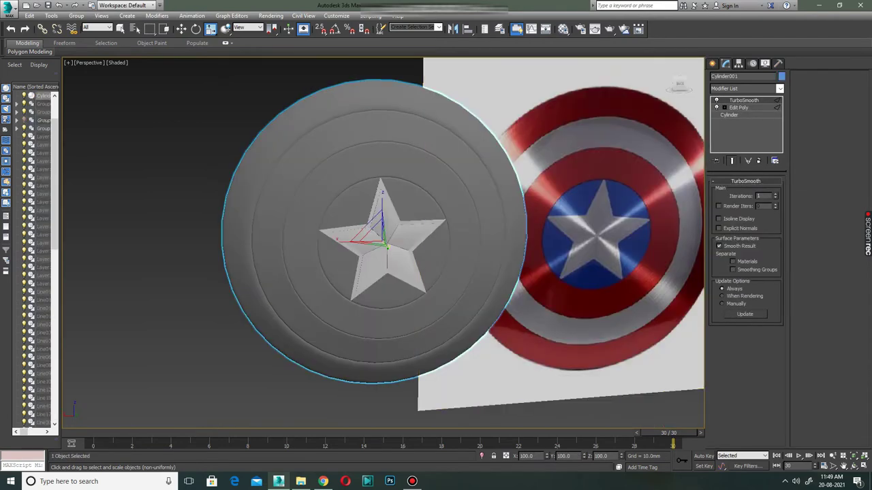
click(775, 193)
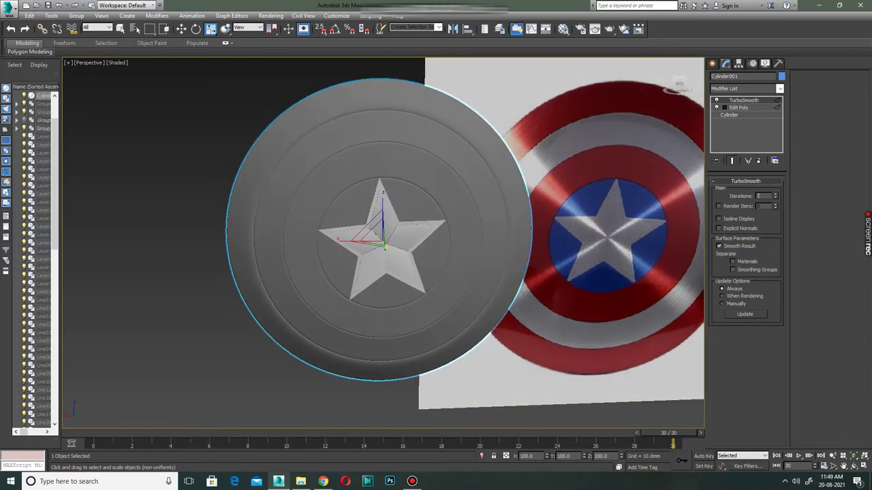
mouse_move(385, 242)
alt+middle_down()
mouse_move(381, 205)
mouse_move(384, 242)
alt+middle_up()
ctrl+click(382, 252)
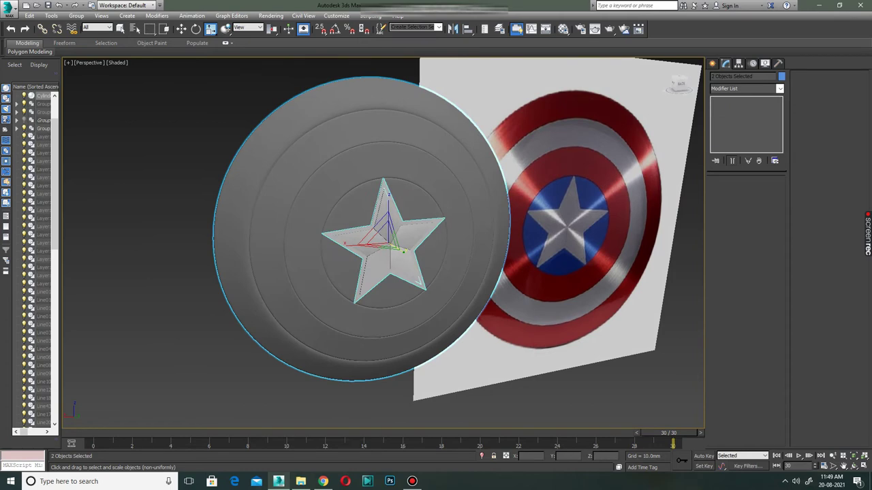
mouse_move(385, 205)
alt+middle_down()
mouse_move(385, 273)
mouse_move(409, 225)
mouse_move(368, 231)
mouse_move(395, 232)
mouse_move(464, 259)
mouse_move(409, 258)
alt+middle_up()
scroll(633, 286, down, 2)
Reselect only the shield and add an Edit Poly modifier on top of its stack
click(634, 286)
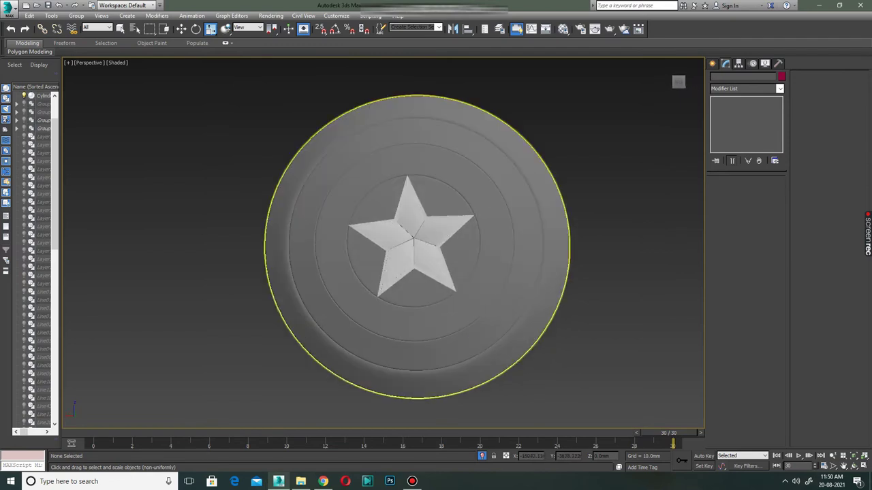
click(459, 264)
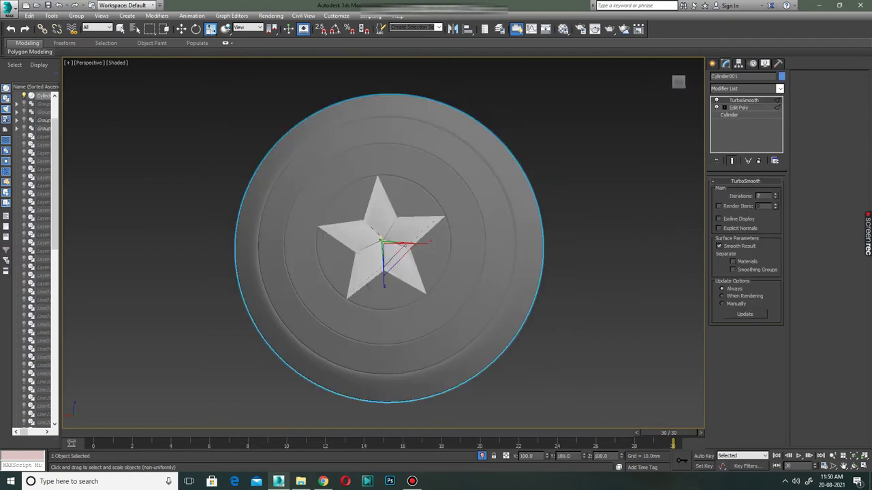
alt+middle_drag(409, 259, 436, 259)
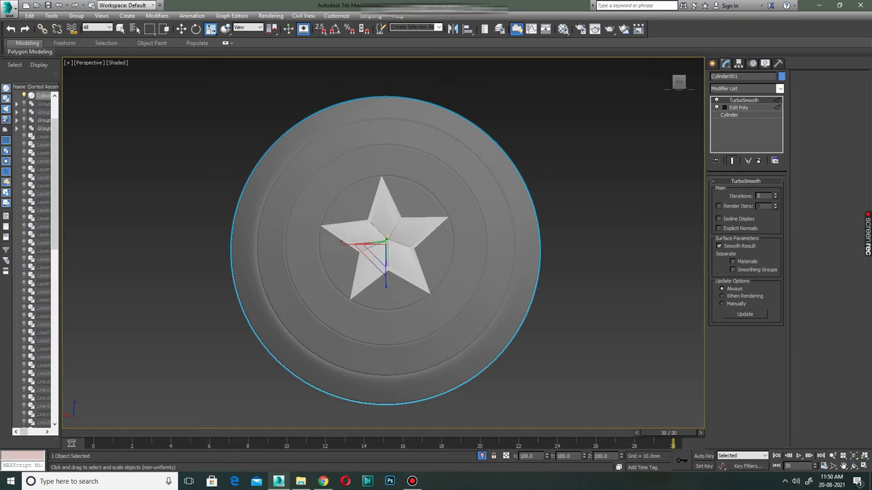
click(779, 89)
click(742, 120)
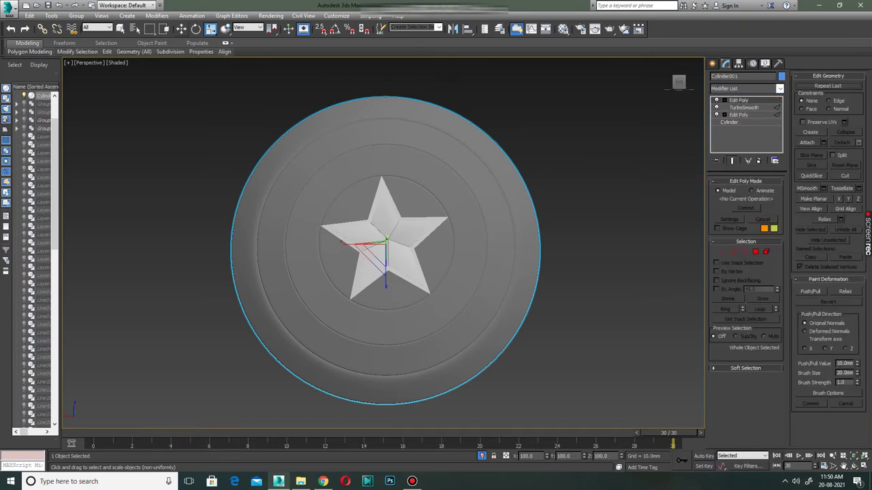
Show edged faces and delete the top Edit Poly and TurboSmooth modifiers from the shield
key(w)
key(F4)
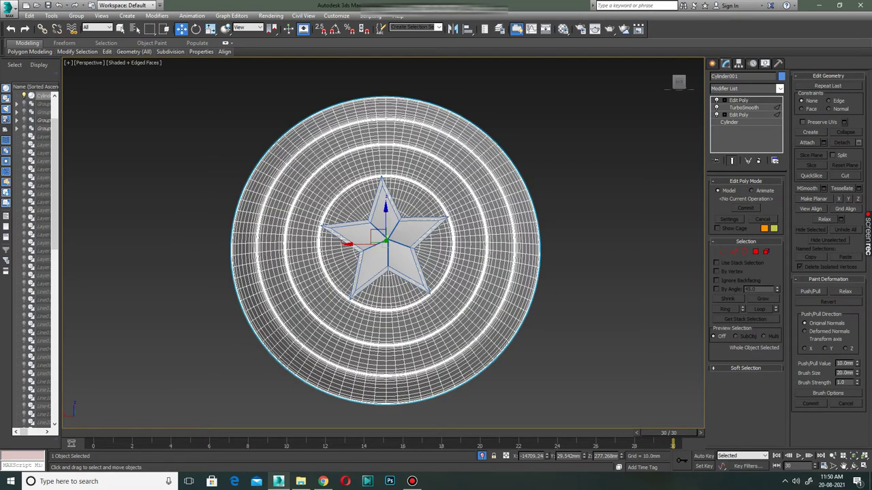
key(4)
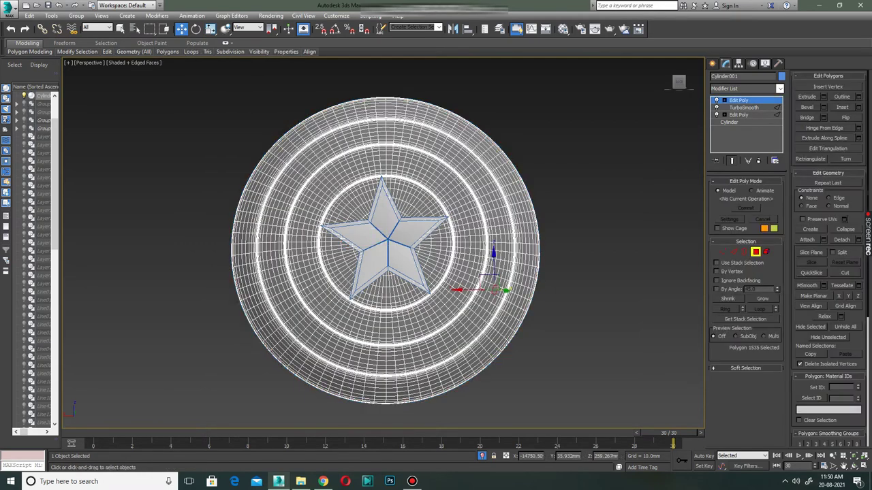
key(ctrl+a)
key(Delete)
scroll(490, 225, down, 5)
scroll(491, 225, down, 3)
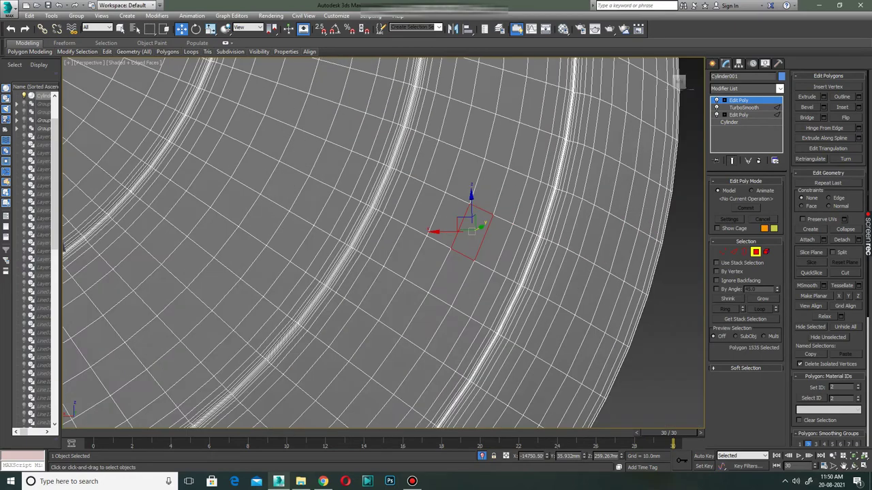
scroll(490, 225, down, 3)
scroll(490, 224, up, 3)
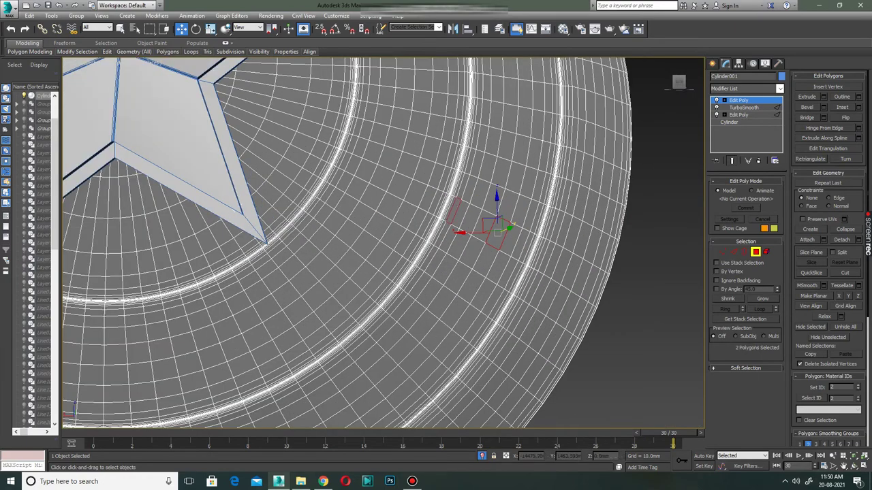
click(758, 160)
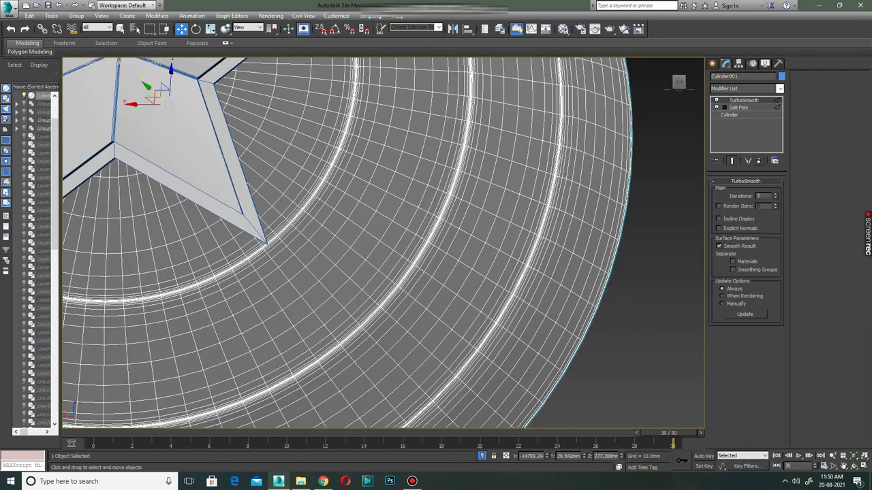
click(758, 160)
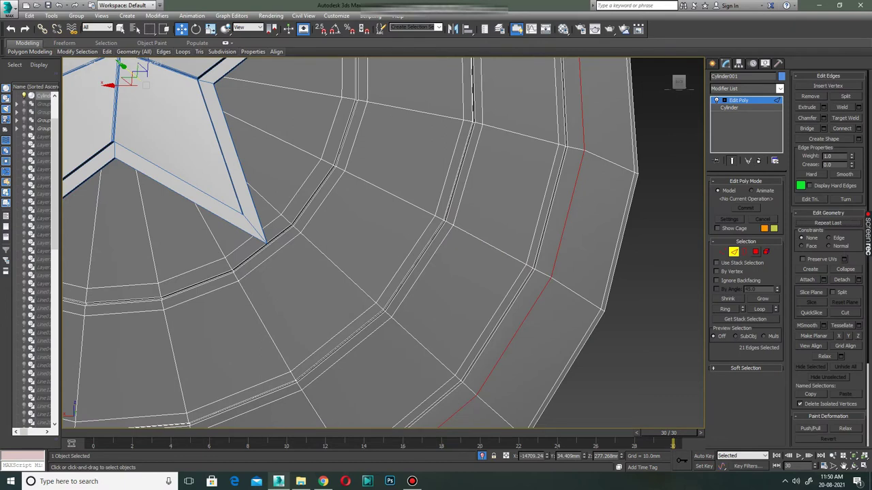
In Polygon mode, pick a ring polygon and Loop it into a full 21-polygon ring
click(754, 252)
click(408, 262)
click(457, 300)
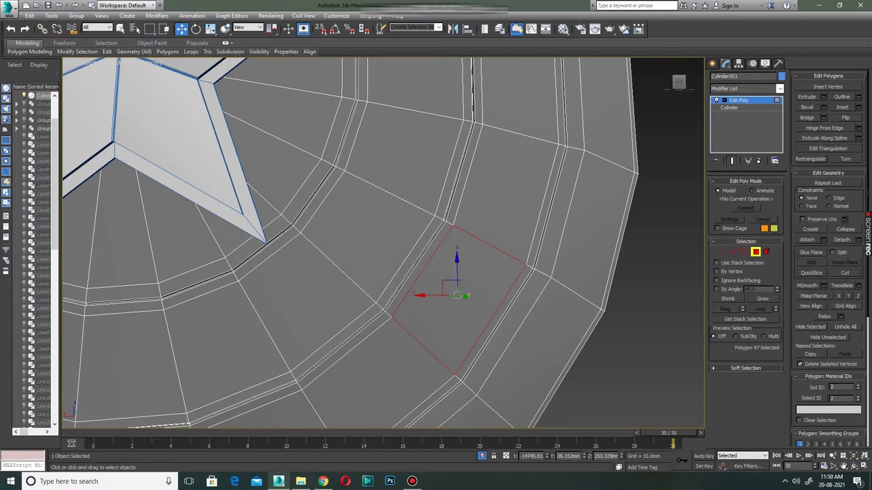
ctrl+click(463, 229)
ctrl+click(518, 92)
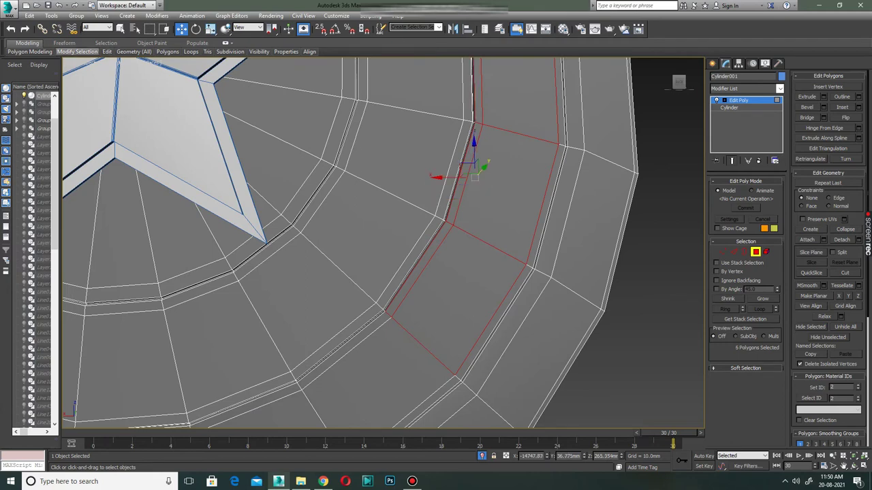
scroll(381, 242, down, 3)
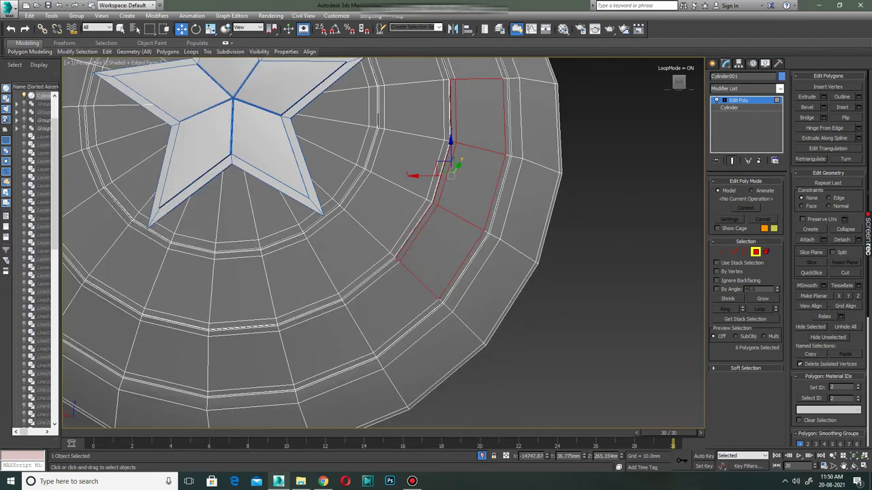
key(alt+l)
click(386, 299)
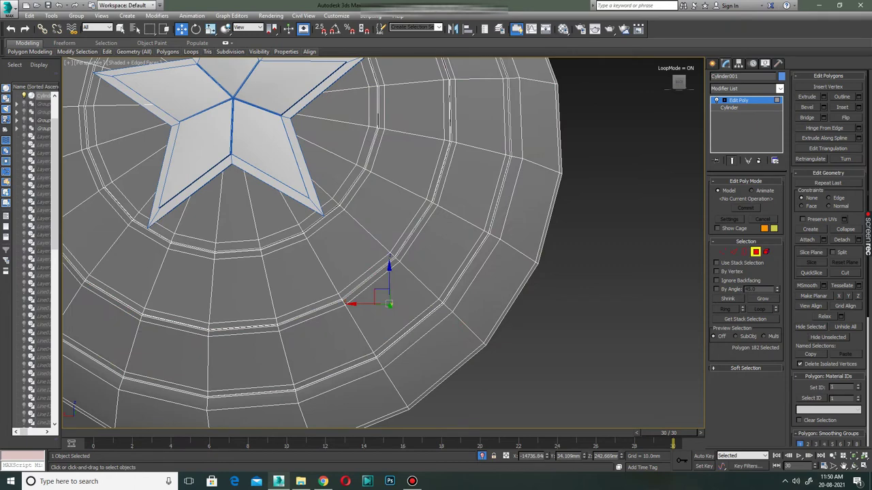
key(alt+l)
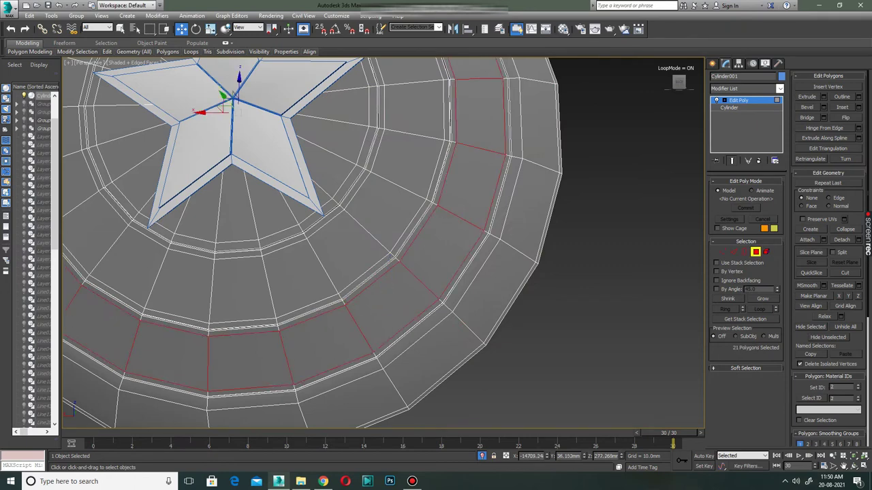
Orbit, frame and zoom around the shield to inspect the selected ring loop
mouse_move(381, 242)
alt+middle_down()
mouse_move(408, 259)
mouse_move(354, 204)
alt+middle_up()
scroll(317, 184, down, 3)
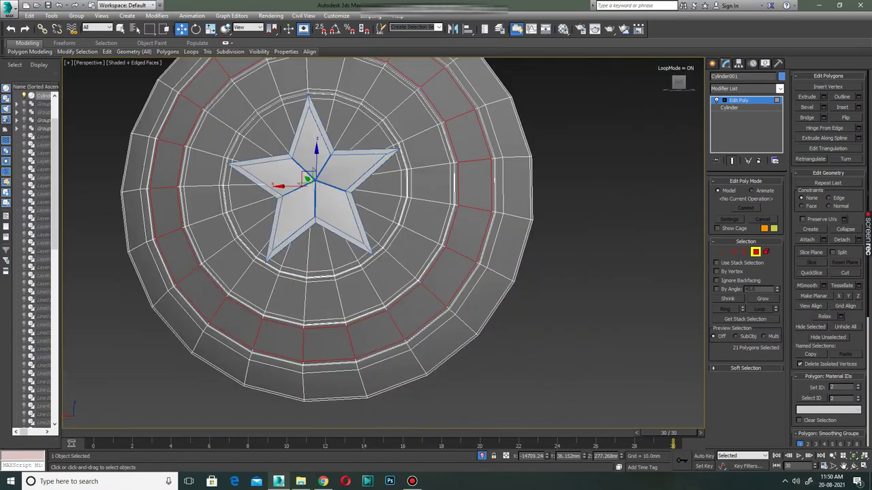
scroll(395, 306, up, 3)
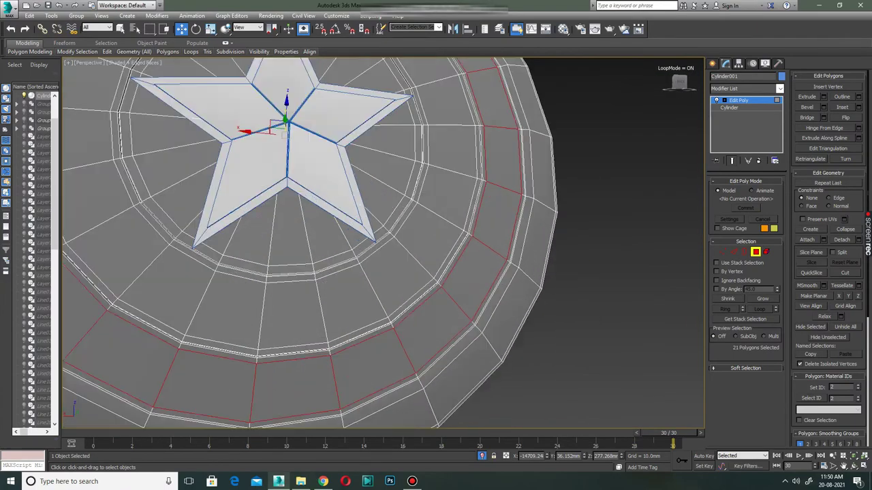
scroll(395, 306, up, 3)
key(z)
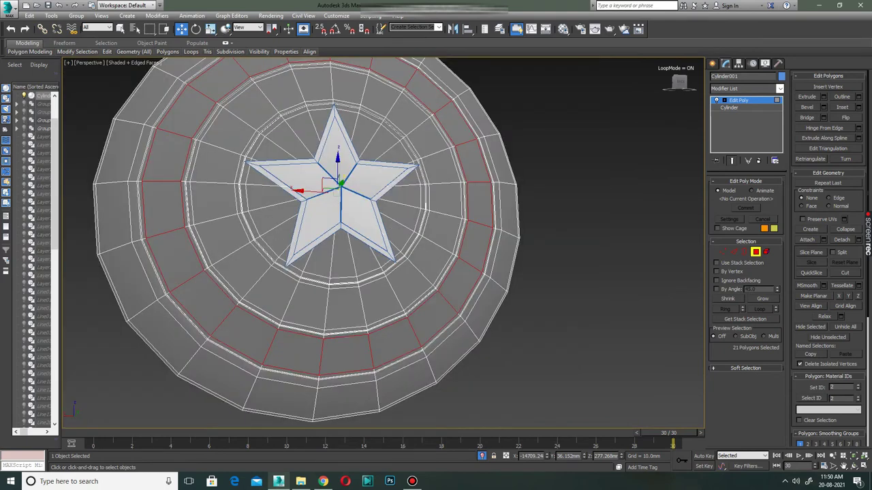
scroll(447, 295, down, 3)
scroll(446, 294, down, 4)
scroll(447, 294, down, 2)
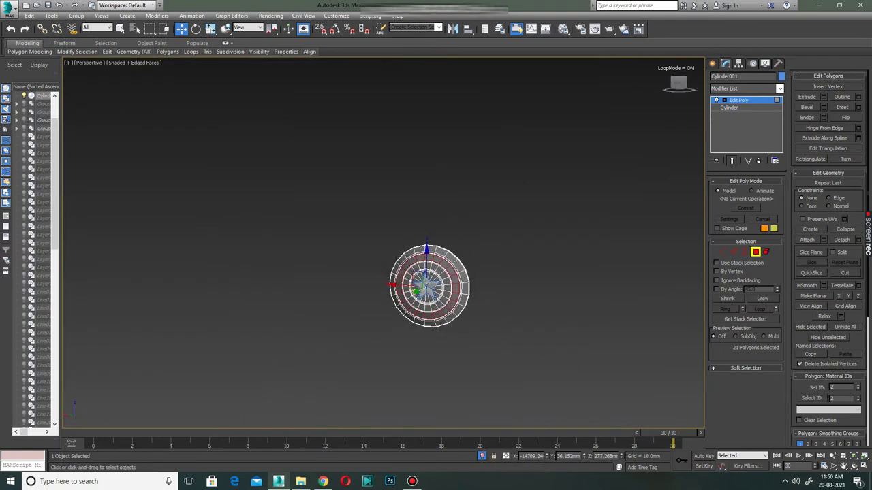
scroll(444, 312, down, 4)
scroll(449, 315, up, 2)
scroll(449, 315, up, 1)
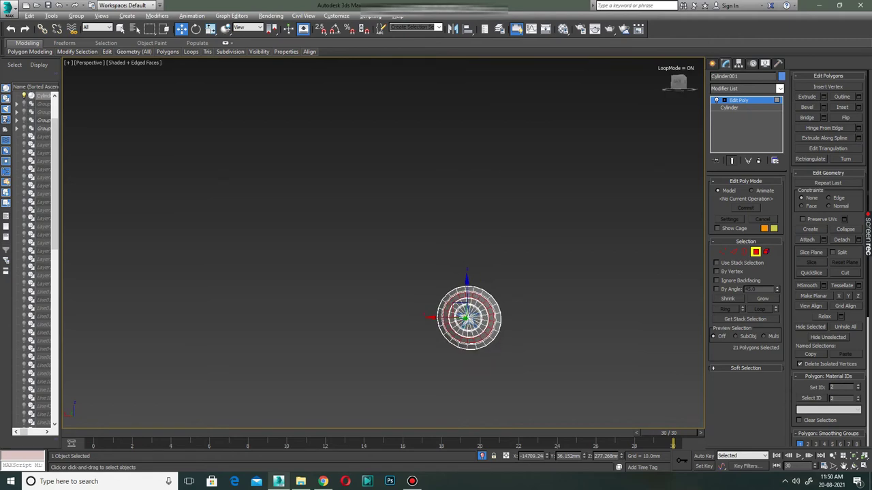
scroll(450, 314, up, 5)
alt+middle_drag(449, 315, 436, 315)
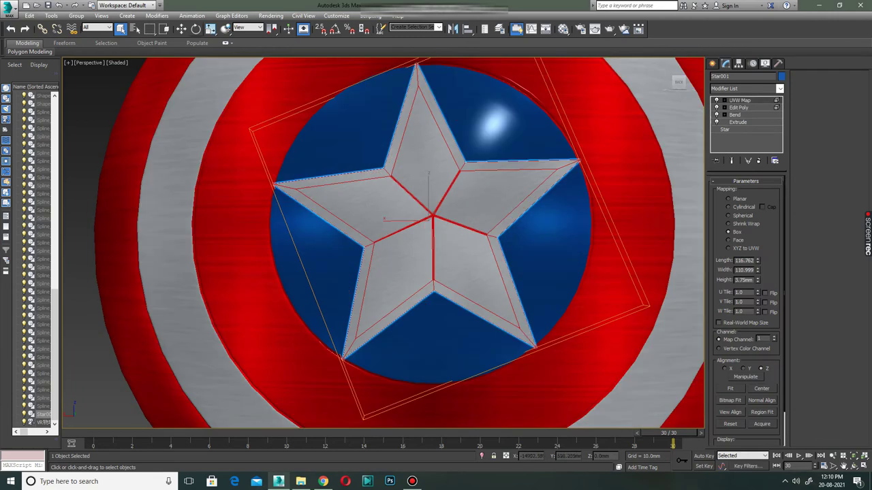
Rotate the star's UVW Map gizmo a few degrees and orbit to check its alignment
drag(462, 226, 464, 219)
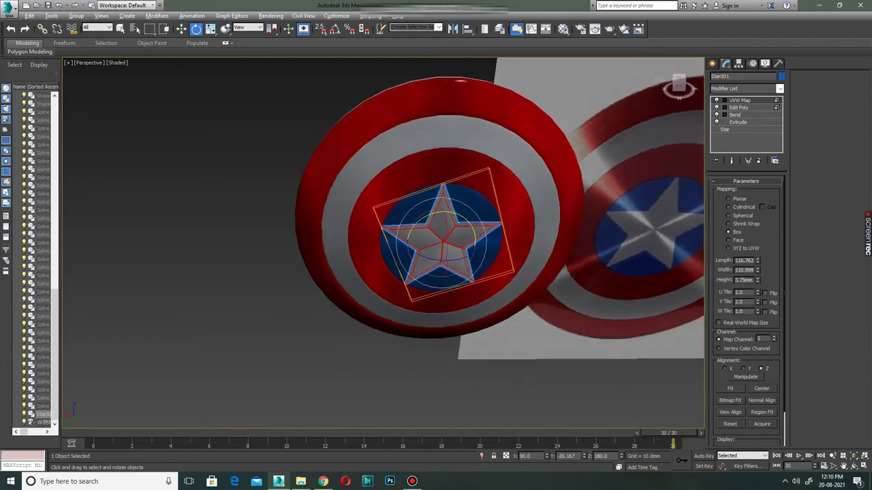
alt+middle_drag(381, 238, 436, 238)
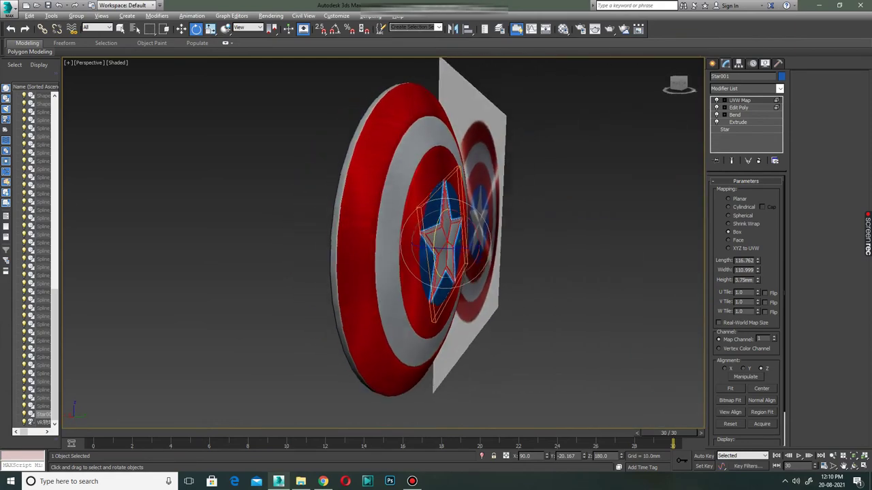
alt+middle_drag(381, 238, 477, 238)
Create a VRay plane light and rotate and position it using the four-view layout
click(712, 64)
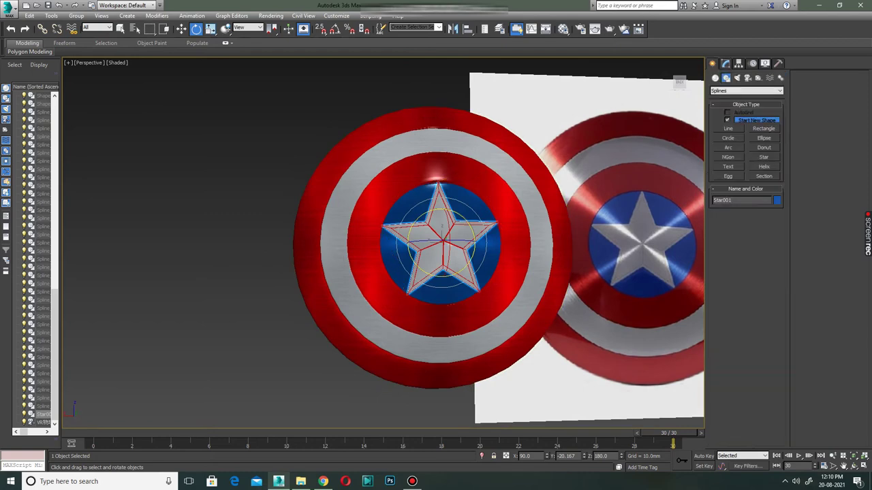
click(737, 78)
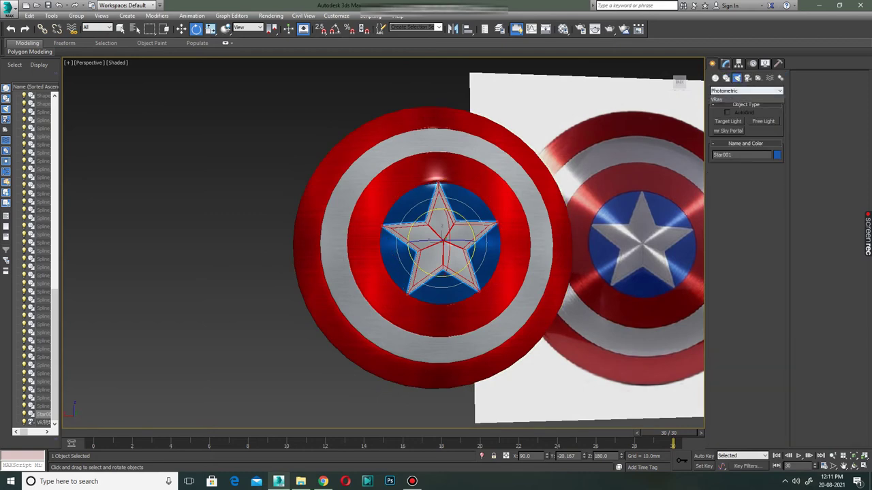
click(716, 99)
click(727, 121)
key(alt+w)
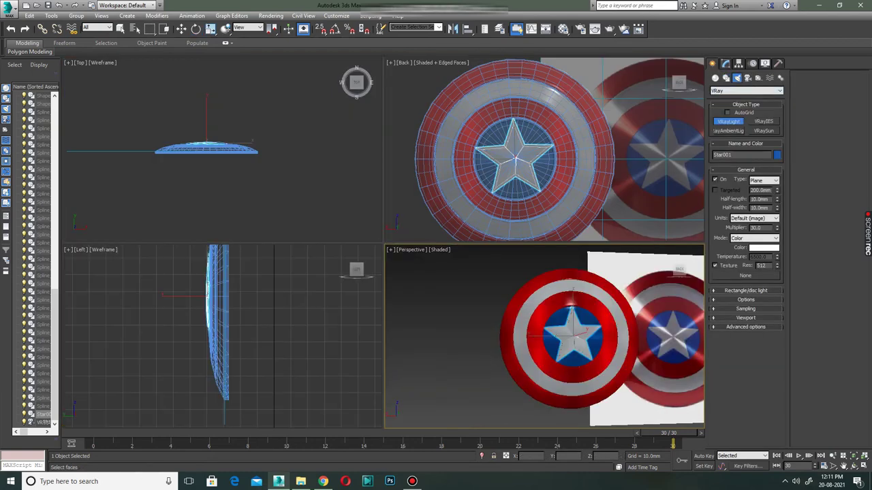
key(alt+w)
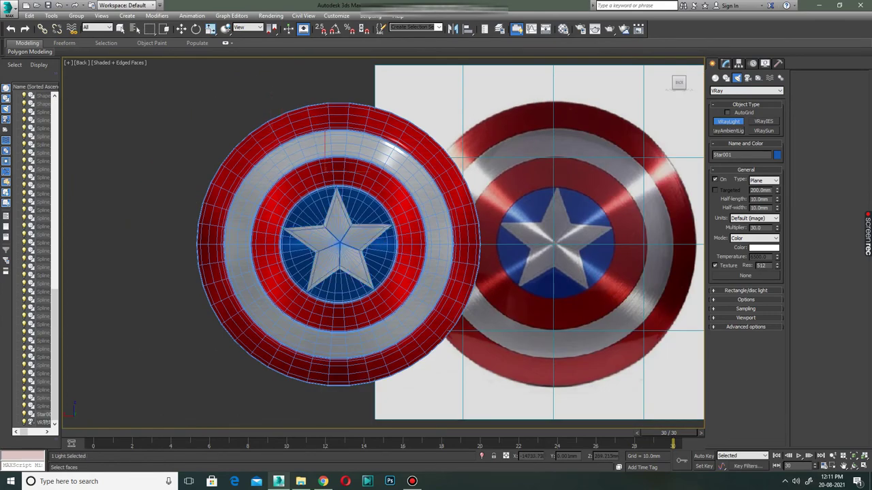
key(e)
key(alt+w)
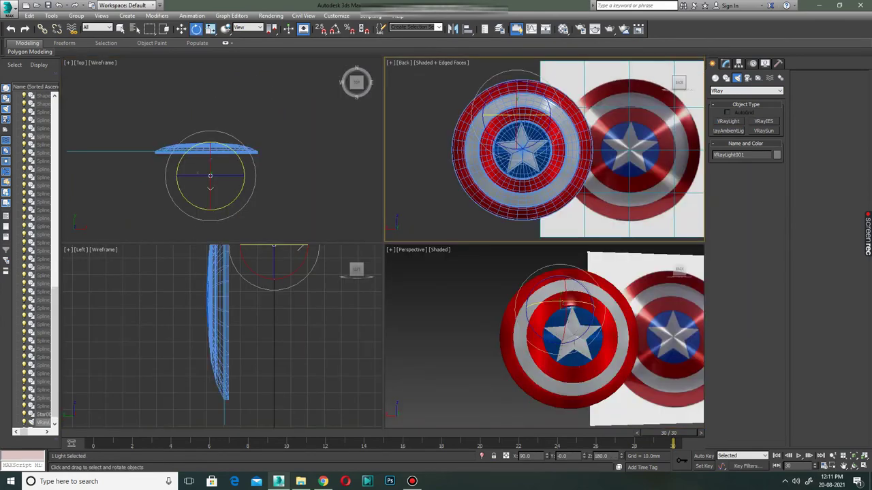
key(w)
scroll(240, 214, down, 3)
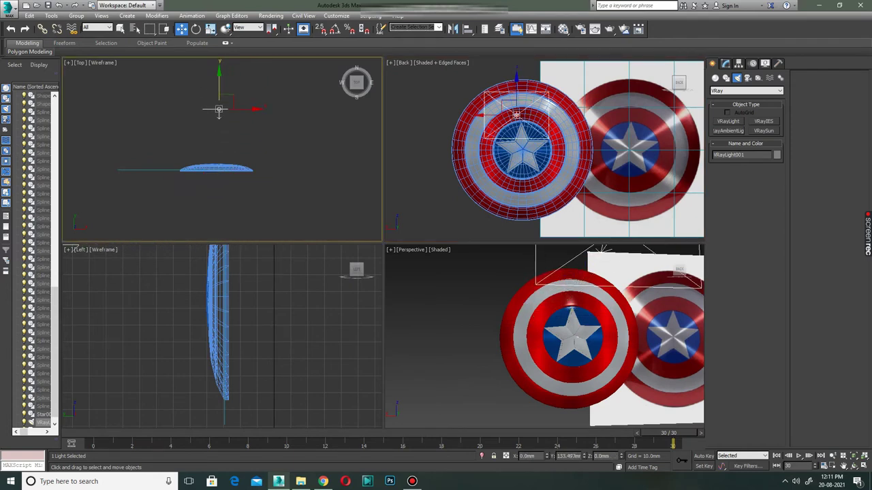
key(alt+w)
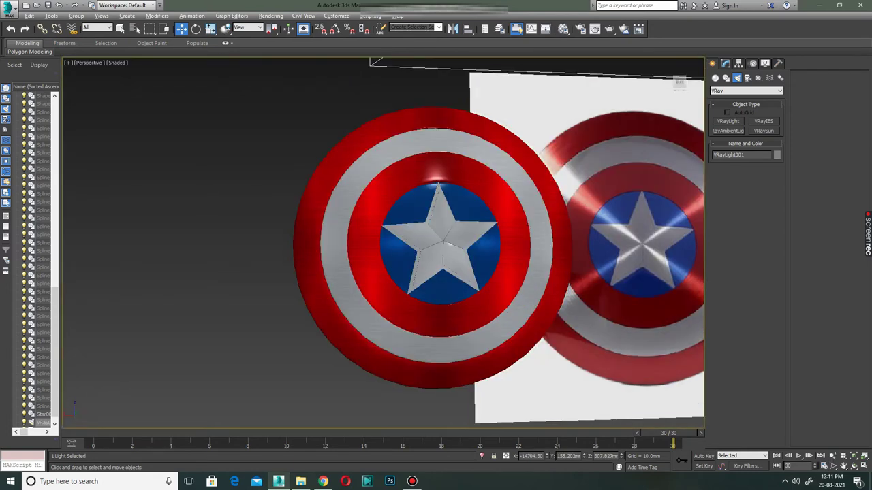
Set the light's intensity units to Radiant power (W)
click(726, 63)
click(752, 230)
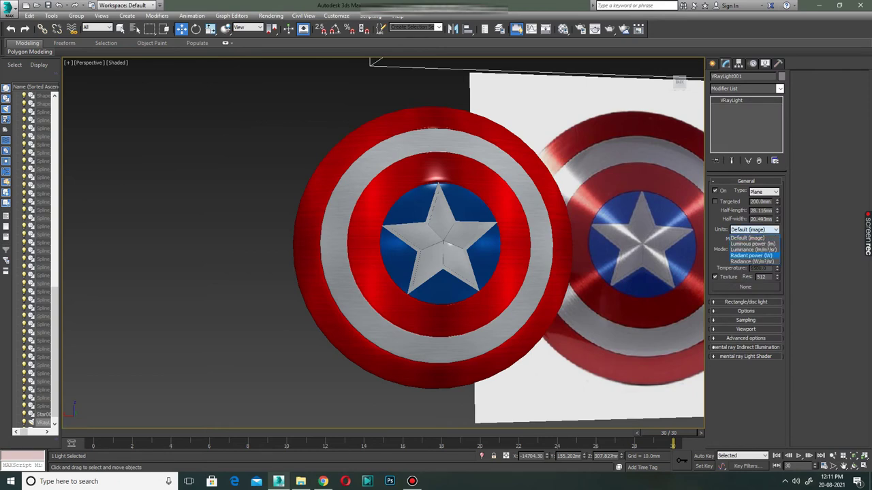
click(751, 255)
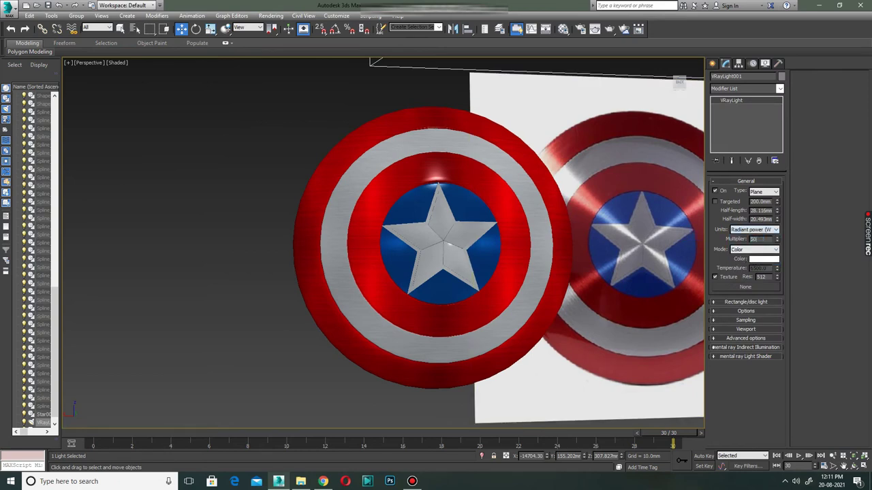
Deselect everything and switch the perspective viewport to Realistic shading
click(204, 171)
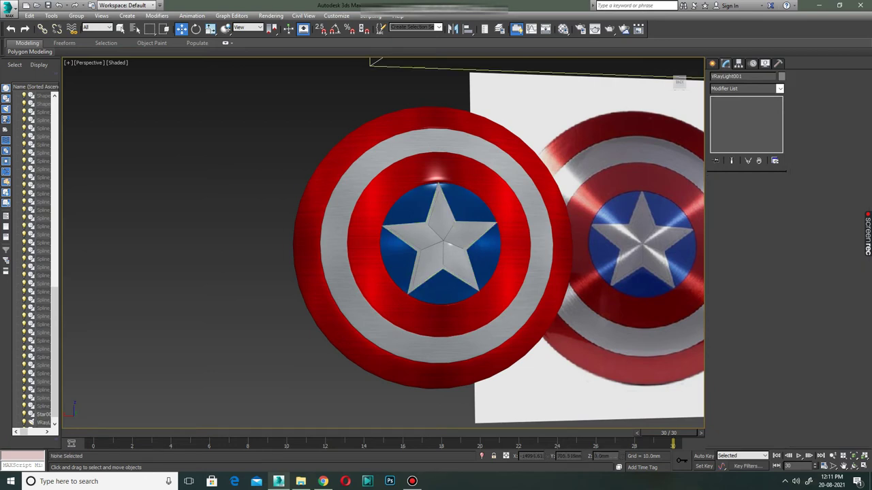
click(117, 62)
click(133, 73)
Select the VRay plane light and lower its Multiplier to 5.0
scroll(422, 204, down, 1)
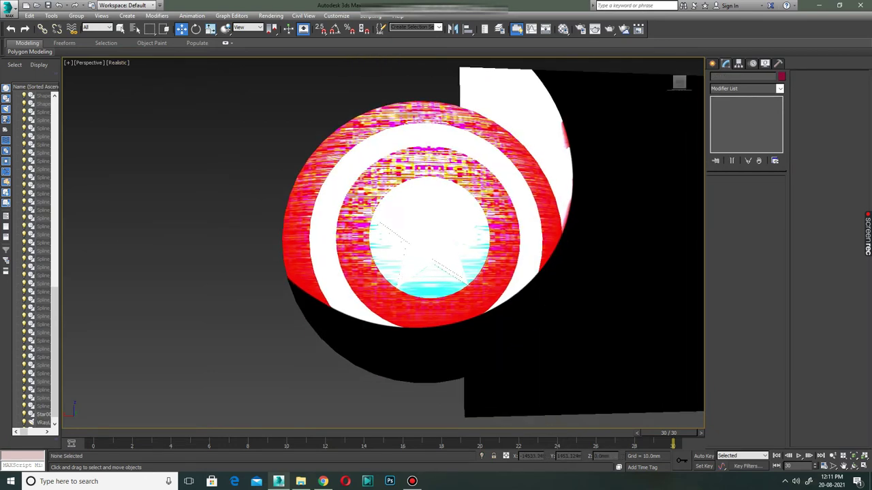
scroll(422, 205, down, 3)
scroll(422, 205, down, 1)
alt+middle_drag(415, 253, 402, 249)
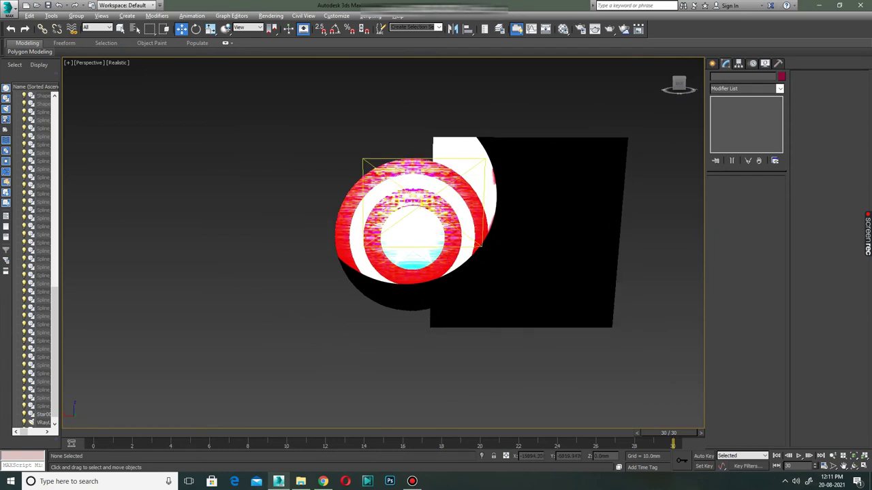
click(415, 197)
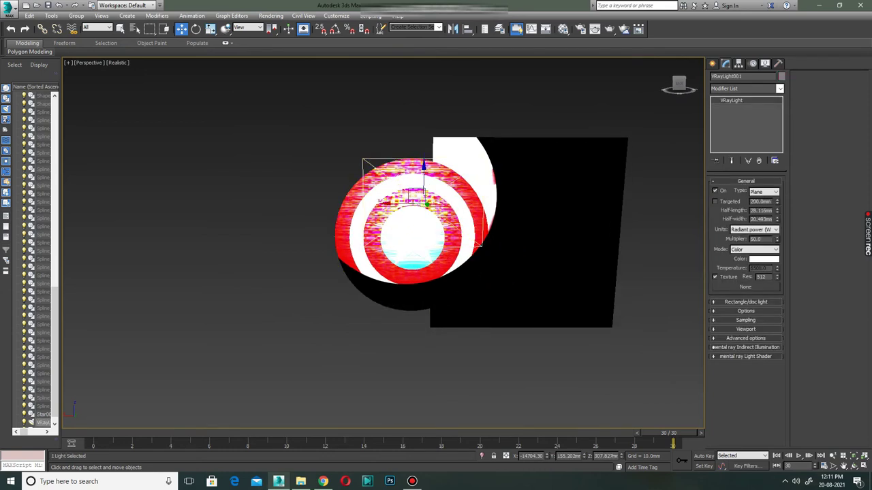
text(5)
key(Return)
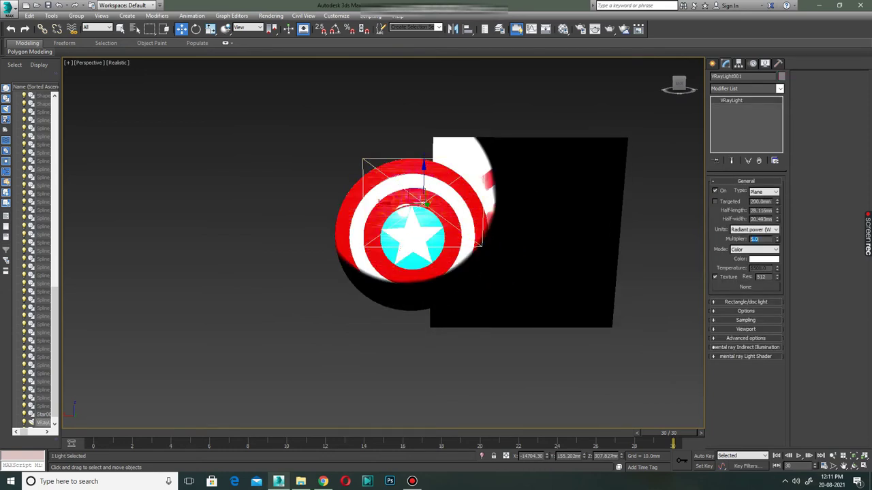
Move the light in front of the shield, then higher and further right
alt+middle_drag(422, 203, 407, 202)
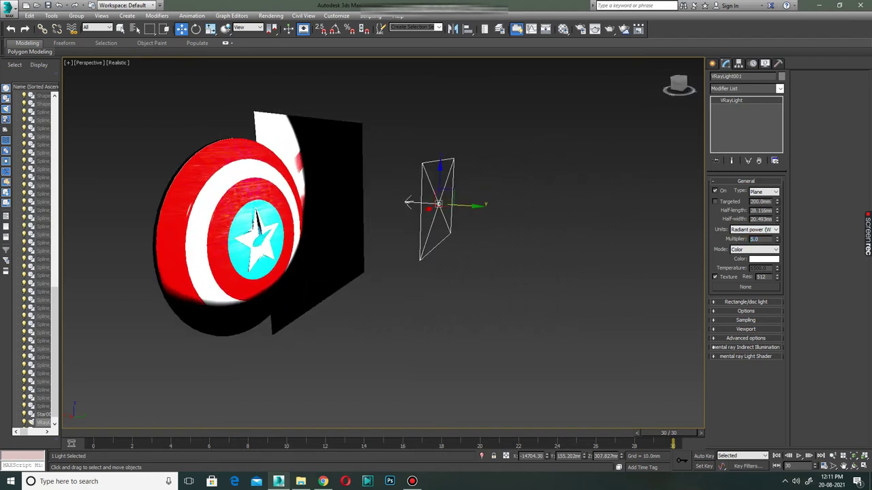
mouse_move(407, 202)
mouse_down()
mouse_move(661, 213)
mouse_move(289, 195)
mouse_move(690, 220)
mouse_up()
scroll(412, 341, down, 5)
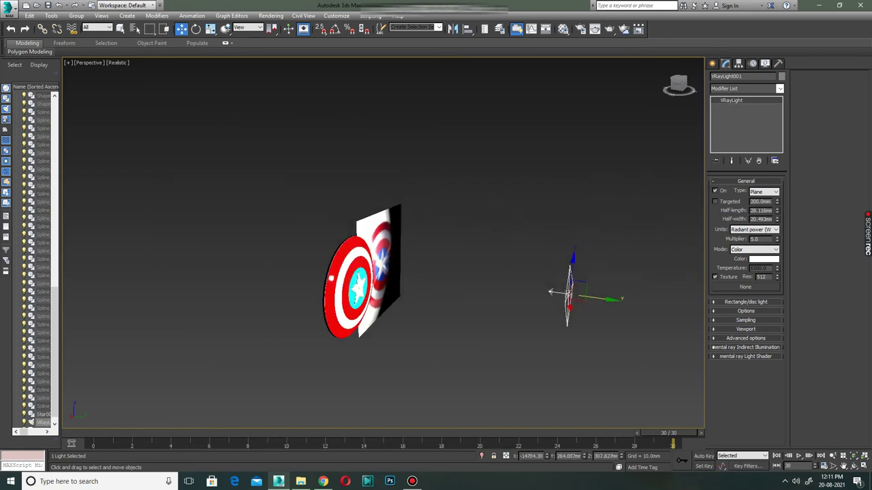
scroll(412, 341, up, 1)
mouse_move(545, 280)
mouse_down()
mouse_move(557, 166)
mouse_move(702, 170)
mouse_up()
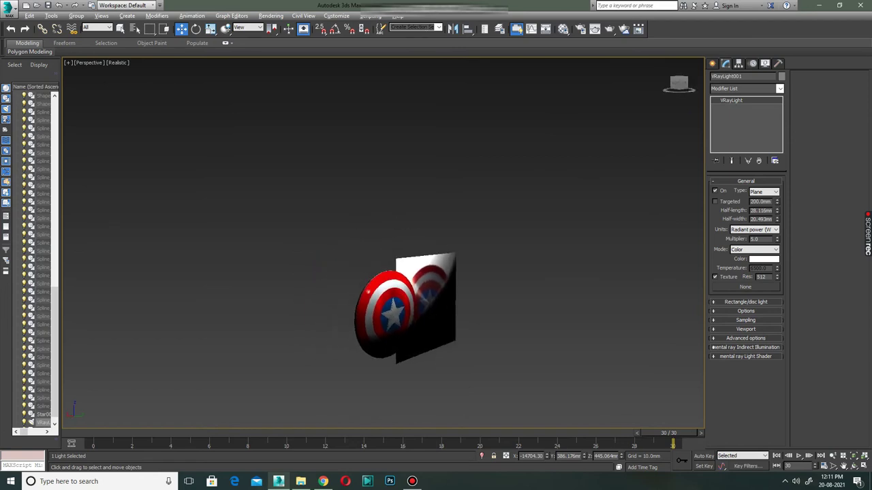
mouse_move(681, 170)
alt+middle_down()
mouse_move(702, 170)
mouse_move(638, 160)
alt+middle_up()
scroll(361, 320, up, 10)
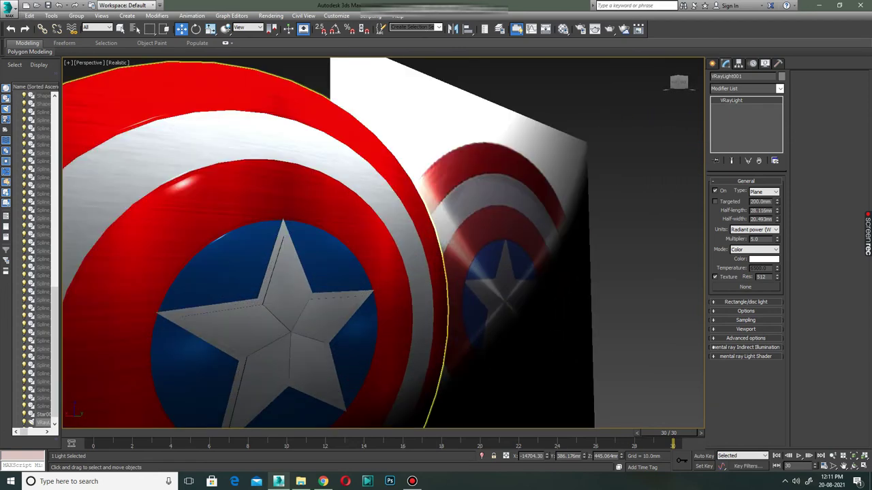
scroll(362, 320, down, 6)
alt+middle_drag(361, 320, 408, 286)
Select the shield and star and group them, accepting the default group name
click(376, 261)
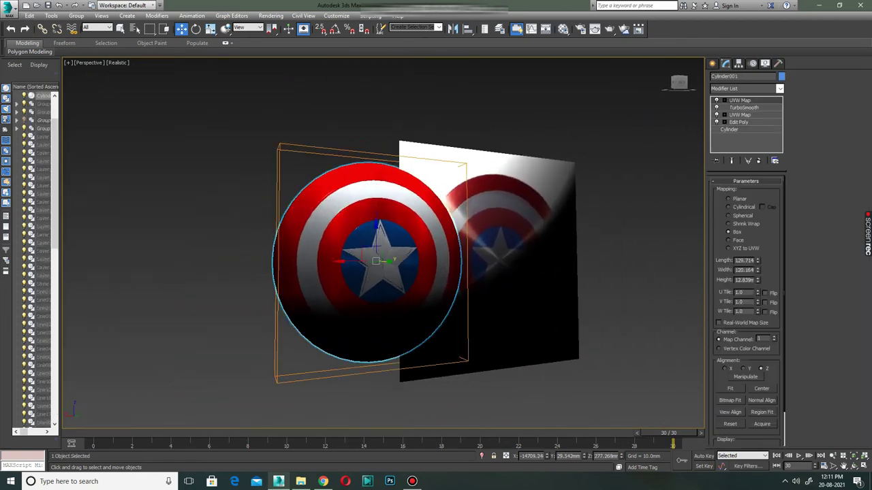
mouse_move(376, 261)
alt+middle_down()
mouse_move(364, 261)
mouse_move(382, 253)
alt+middle_up()
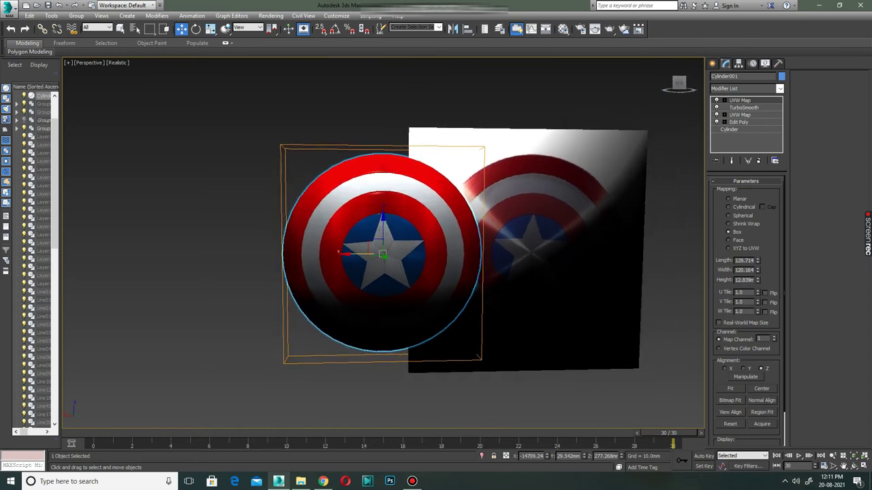
ctrl+click(381, 253)
click(77, 15)
click(85, 27)
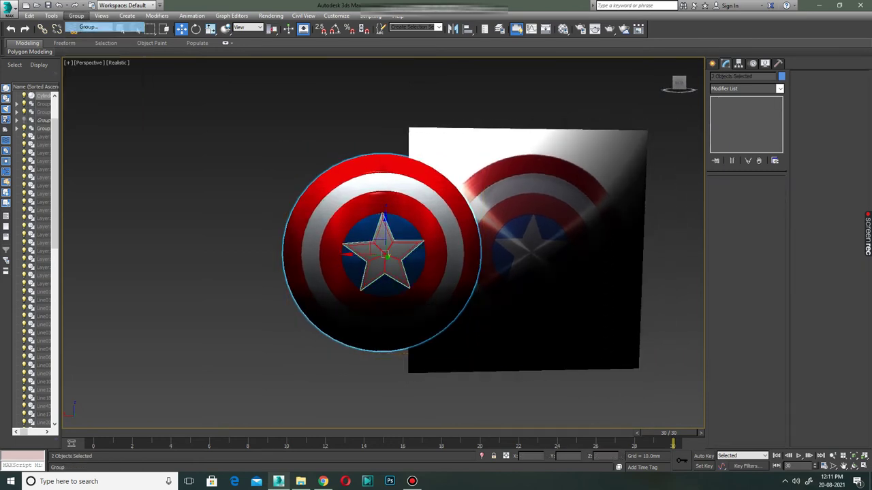
key(Return)
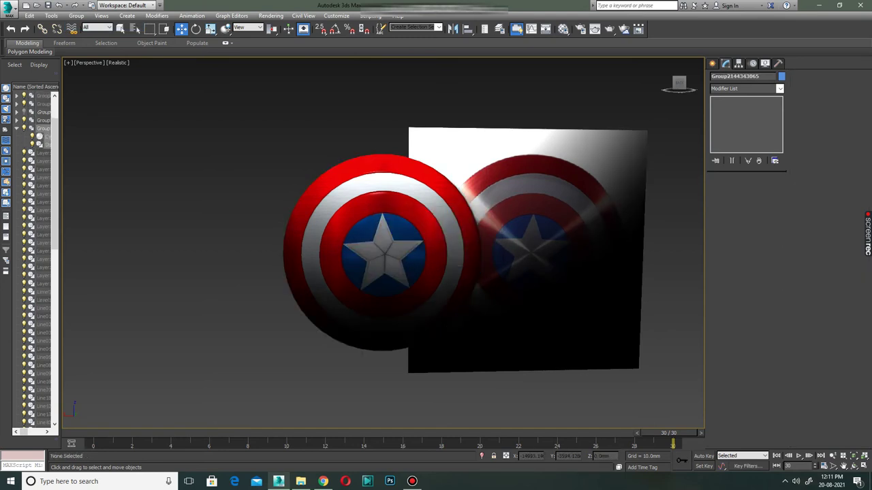
Ungroup them and review the star's Bend, Editable Poly and UVW Map modifiers
middle_drag(384, 255, 406, 255)
scroll(411, 254, up, 5)
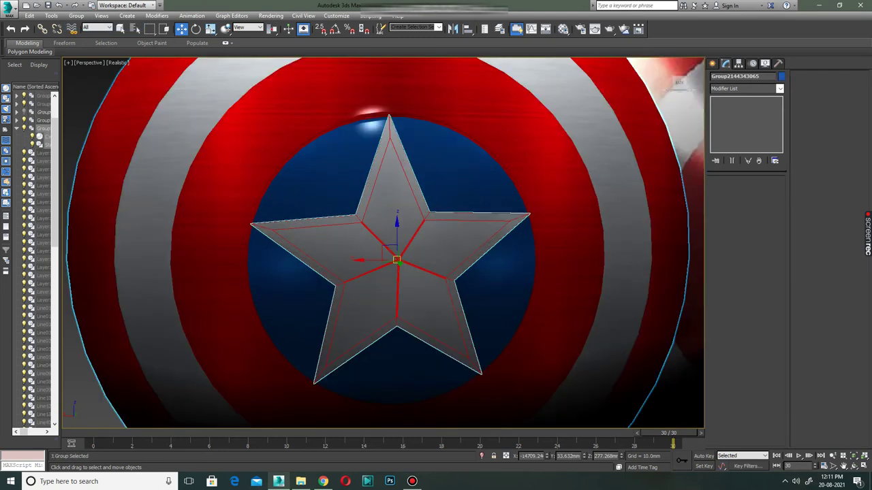
click(76, 16)
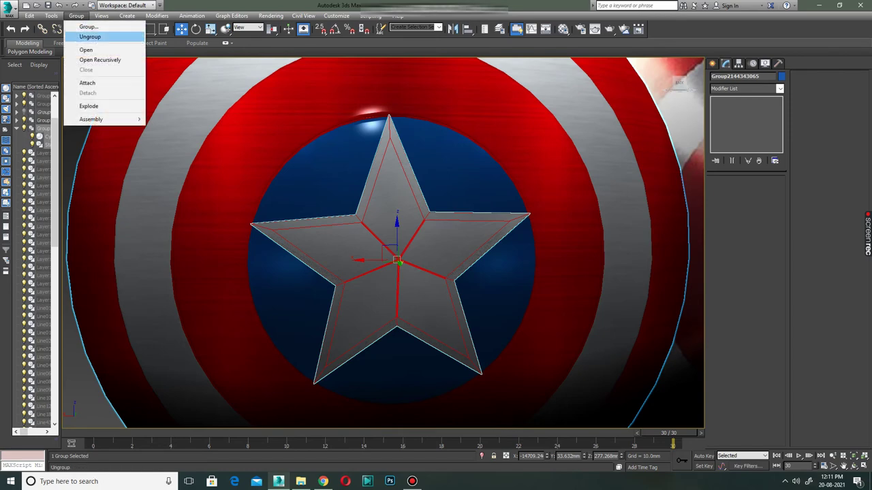
click(87, 35)
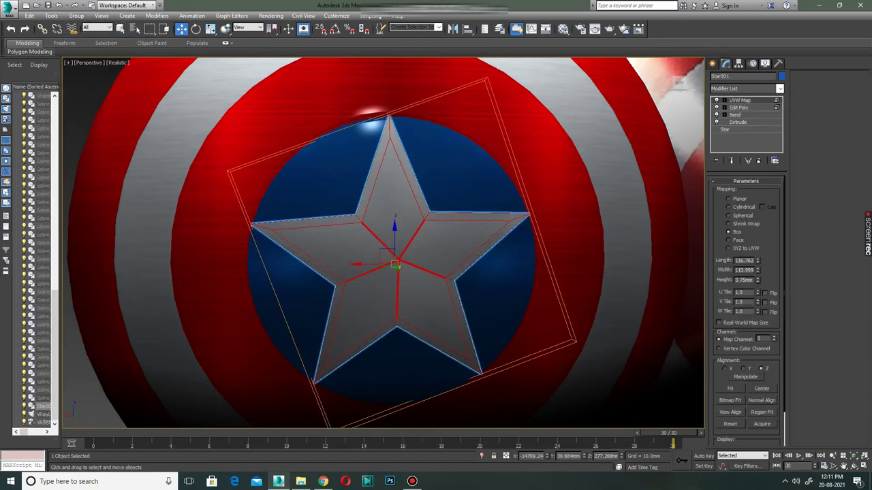
click(735, 115)
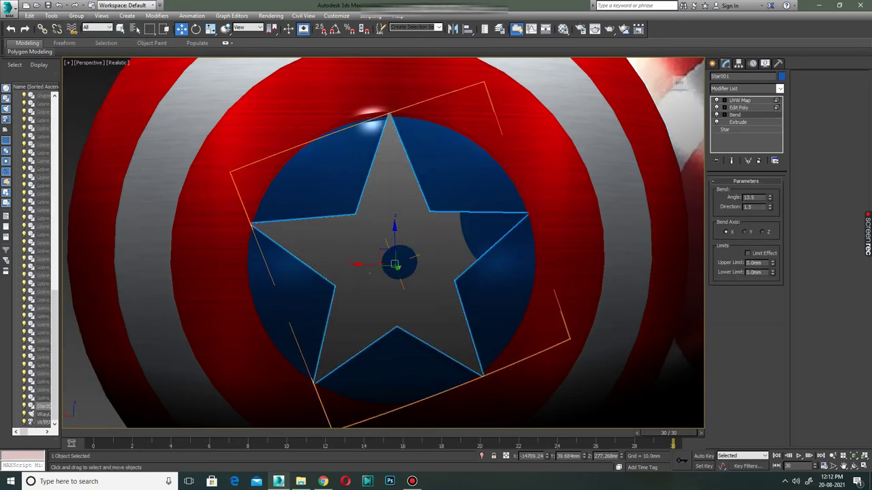
click(738, 108)
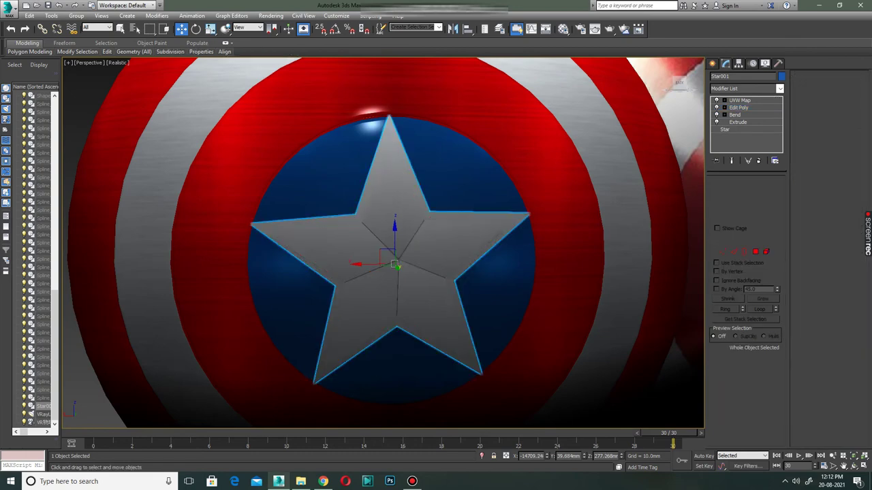
click(740, 100)
scroll(464, 227, down, 3)
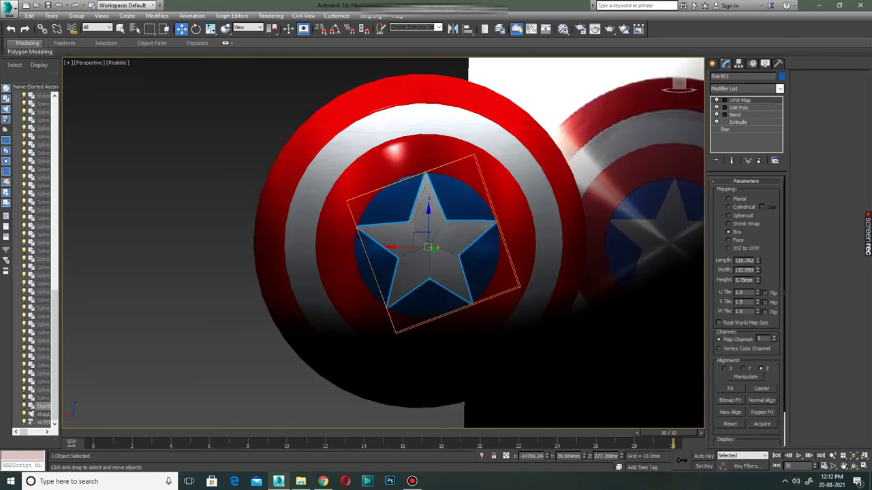
scroll(427, 247, up, 5)
scroll(431, 247, down, 6)
double_click(431, 247)
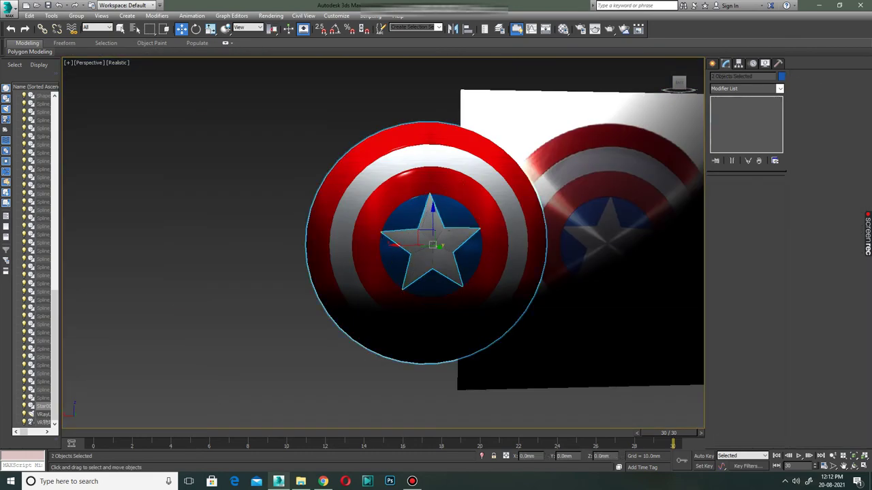
click(75, 15)
click(88, 25)
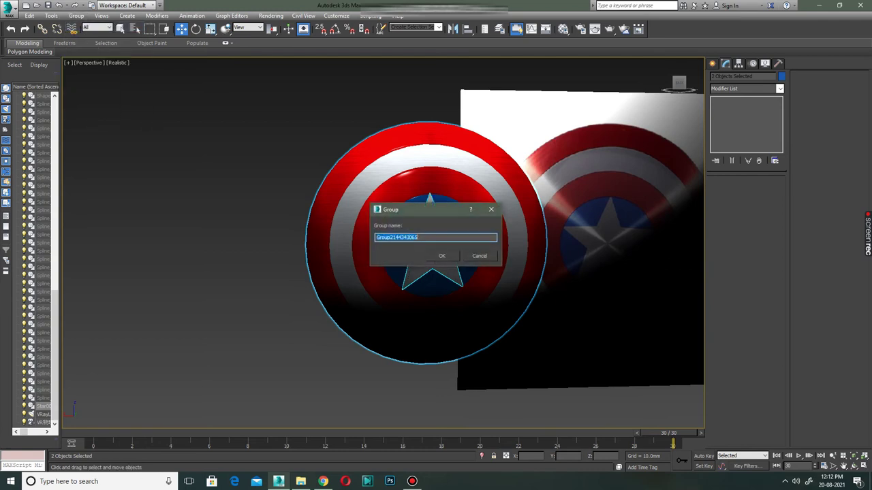
click(442, 256)
mouse_move(432, 225)
mouse_down()
mouse_move(431, 172)
mouse_move(431, 205)
mouse_move(432, 191)
mouse_up()
scroll(412, 231, down, 6)
Move the black backdrop plane off to the right
scroll(412, 232, down, 3)
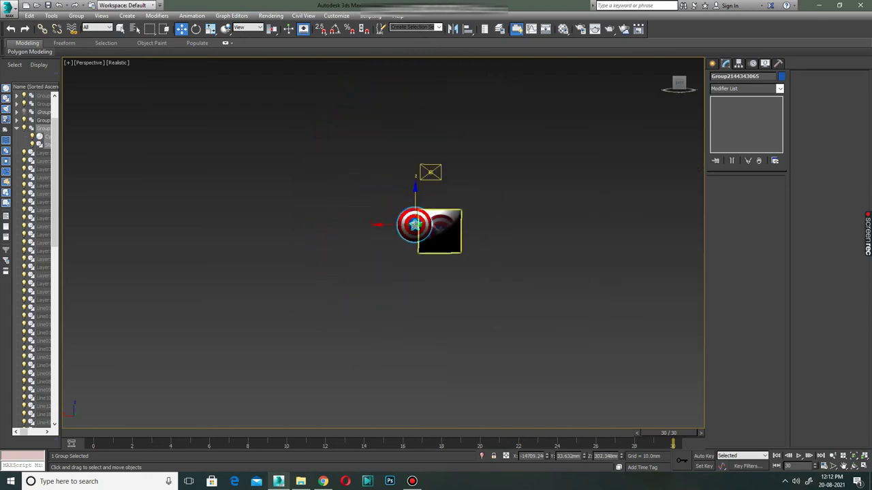
click(436, 231)
scroll(434, 224, up, 3)
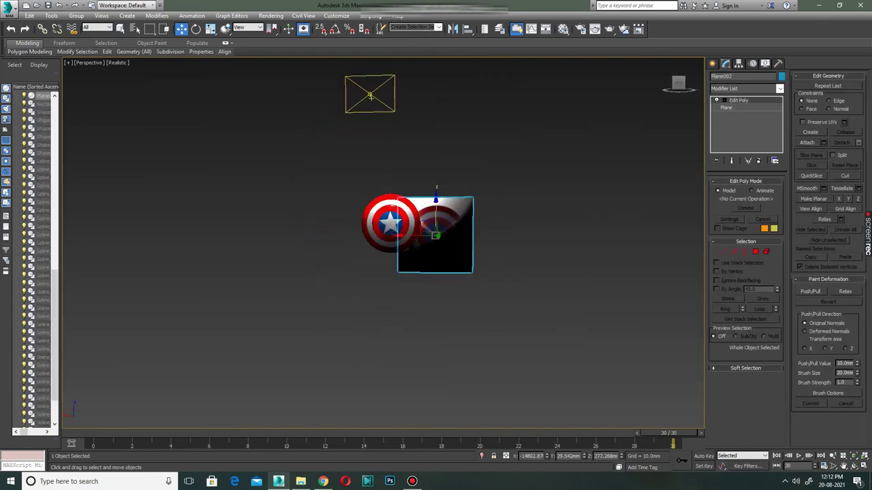
drag(436, 235, 702, 235)
Lower the shield group along the Z axis
scroll(374, 208, up, 2)
scroll(373, 207, up, 2)
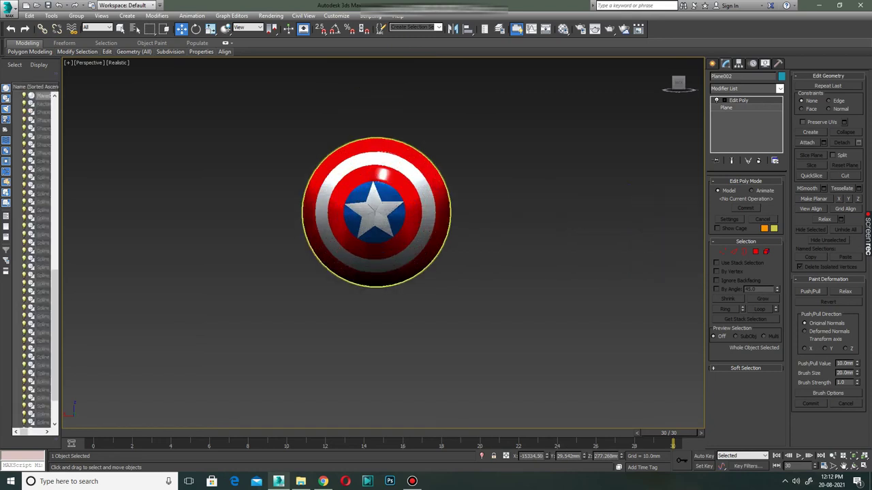
scroll(373, 208, up, 3)
click(368, 201)
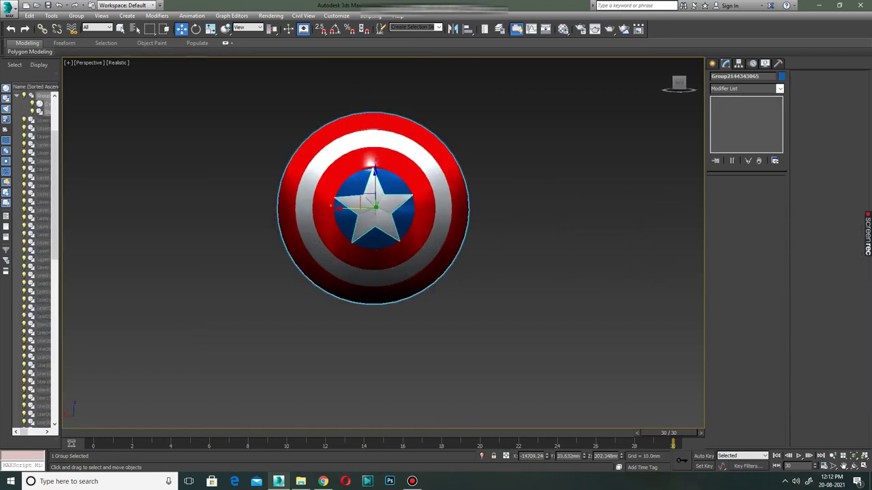
mouse_move(373, 205)
alt+middle_down()
mouse_move(374, 156)
mouse_move(354, 163)
mouse_move(375, 170)
alt+middle_up()
scroll(374, 180, down, 2)
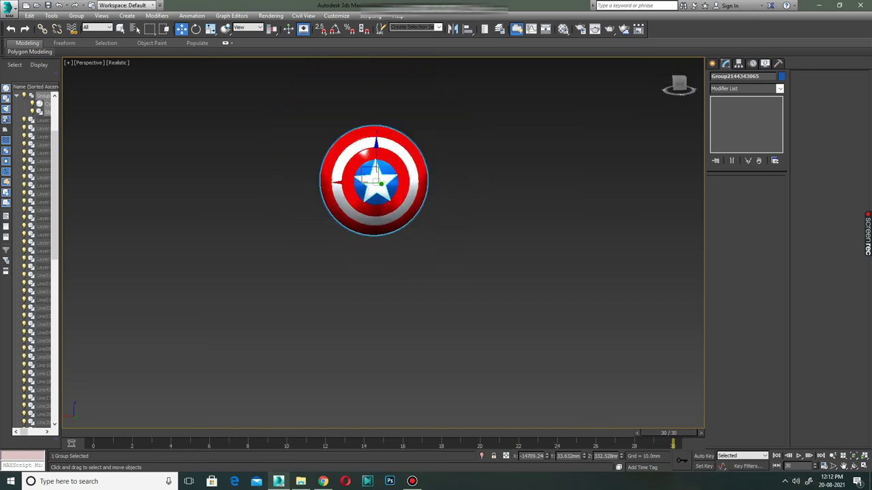
drag(376, 179, 376, 203)
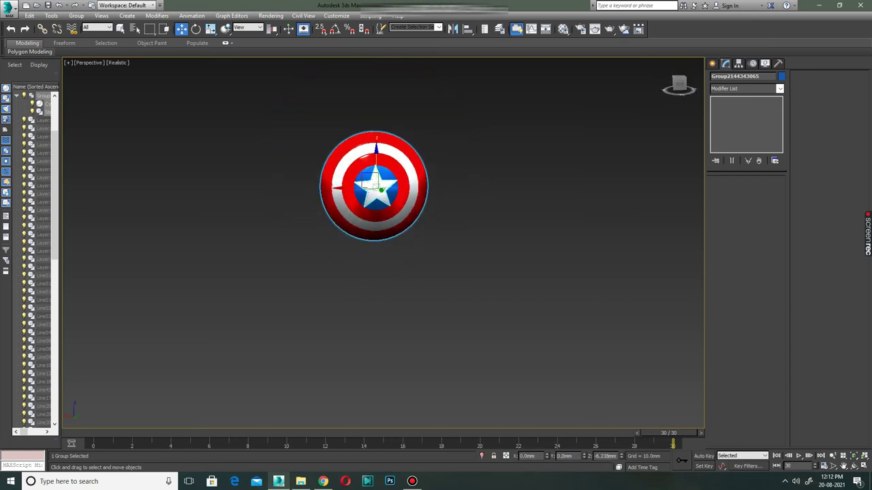
alt+middle_drag(375, 203, 375, 194)
scroll(376, 197, down, 3)
Move the V-Ray plane light further to the right
click(448, 182)
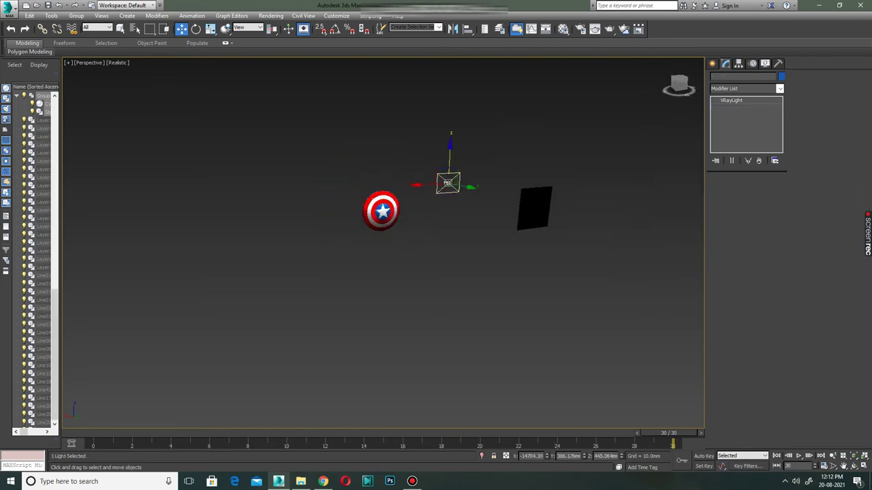
alt+middle_drag(448, 182, 443, 182)
drag(448, 183, 548, 196)
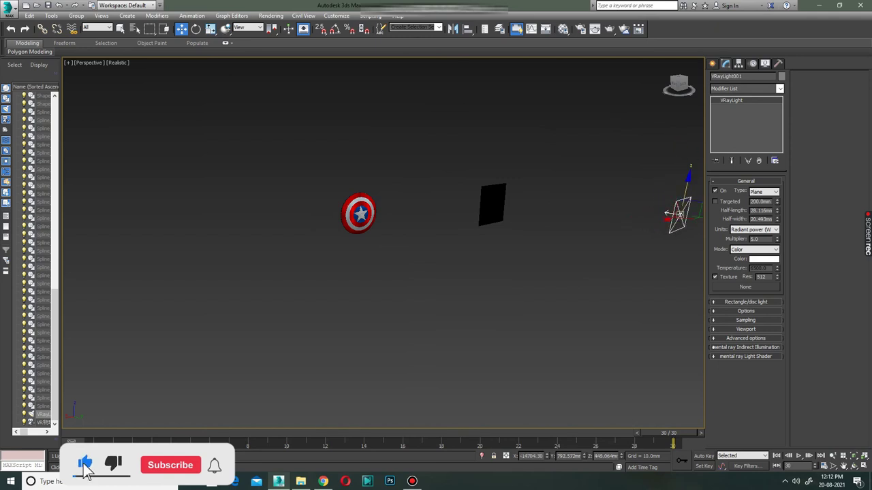
Shift-drag the shield group to pull a copy out to the right
click(358, 213)
key(z)
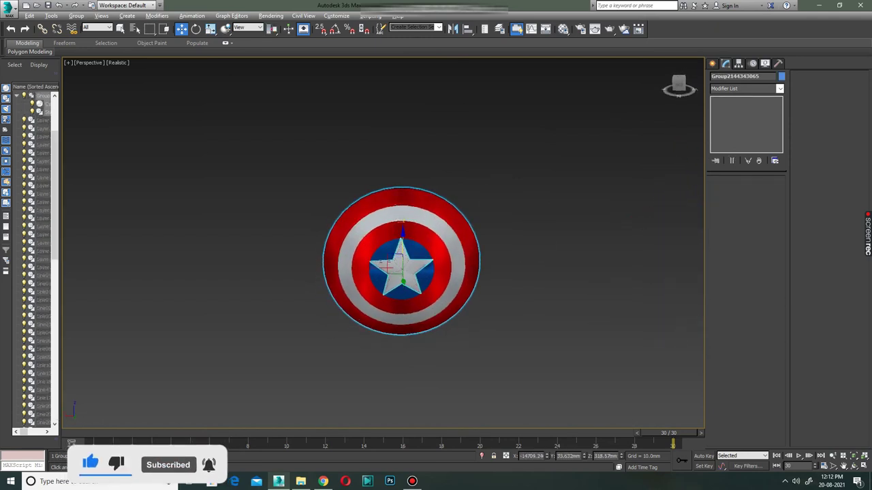
alt+middle_drag(436, 272, 443, 269)
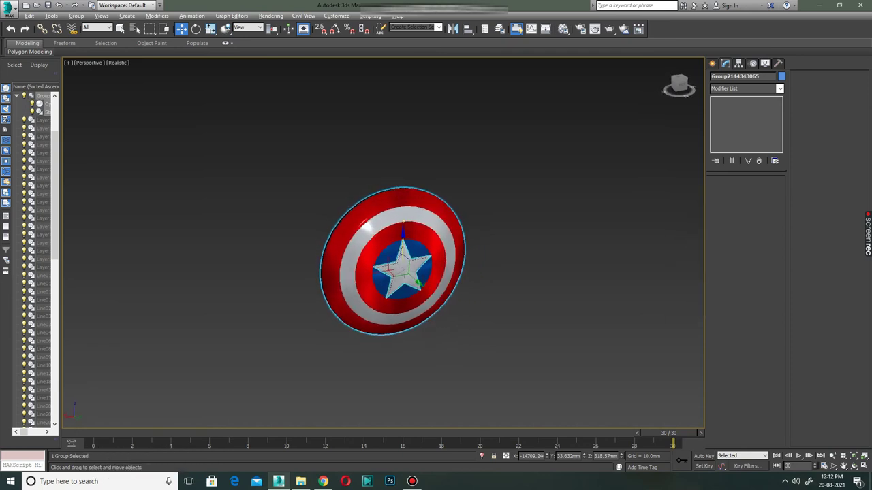
scroll(395, 265, down, 3)
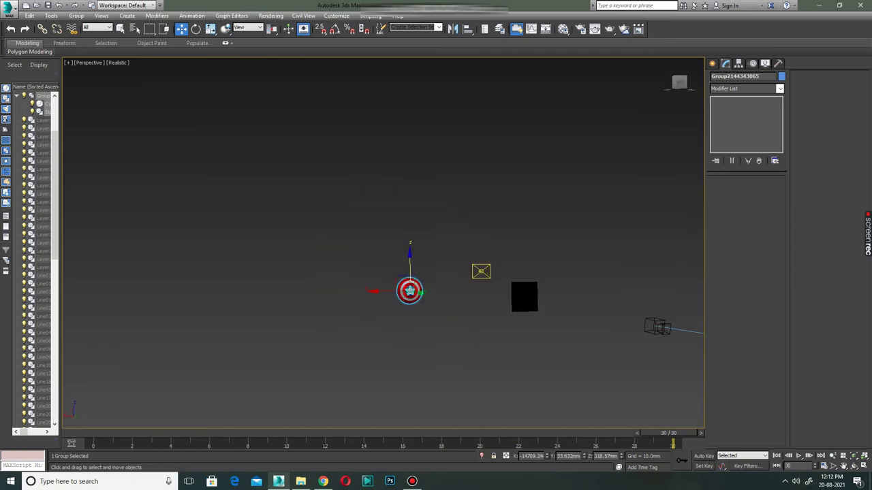
scroll(357, 303, up, 5)
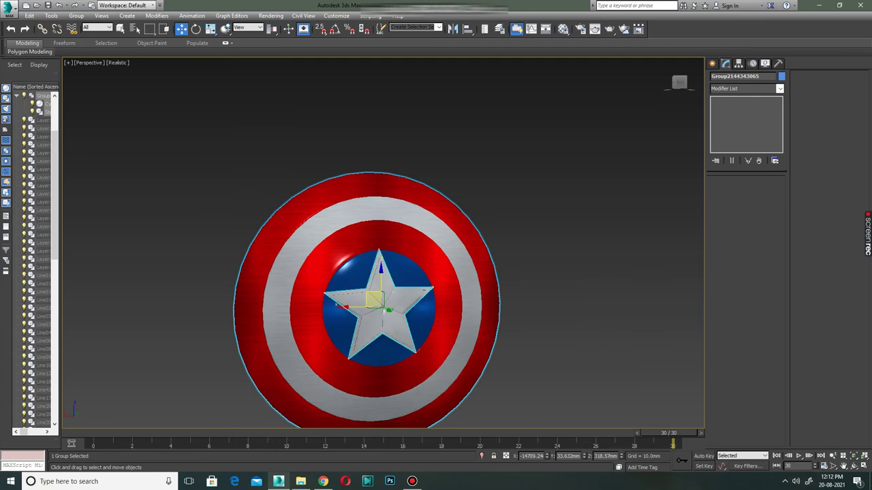
shift+drag(374, 300, 694, 310)
Confirm the shield copy in Clone Options and ungroup it
click(437, 279)
scroll(437, 279, down, 3)
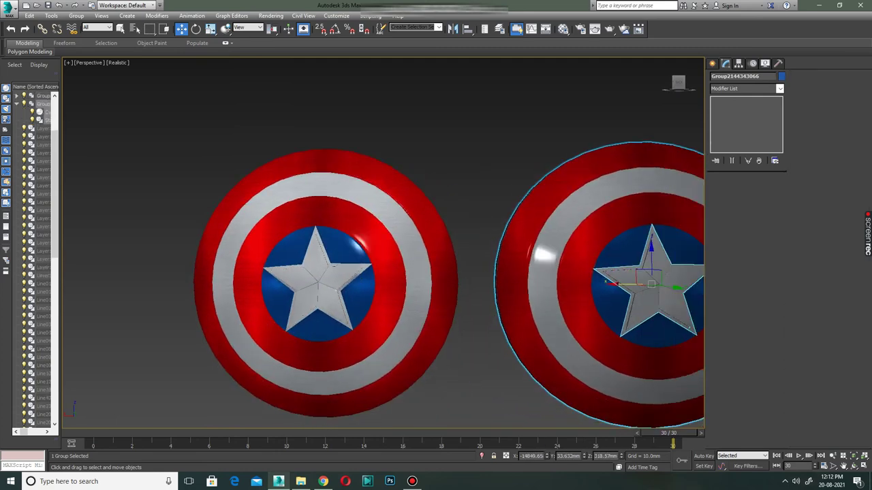
scroll(437, 279, down, 2)
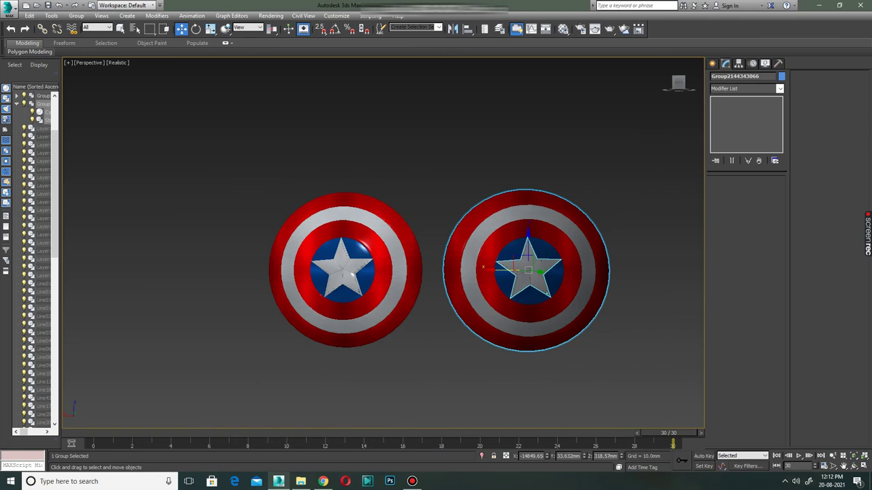
click(77, 15)
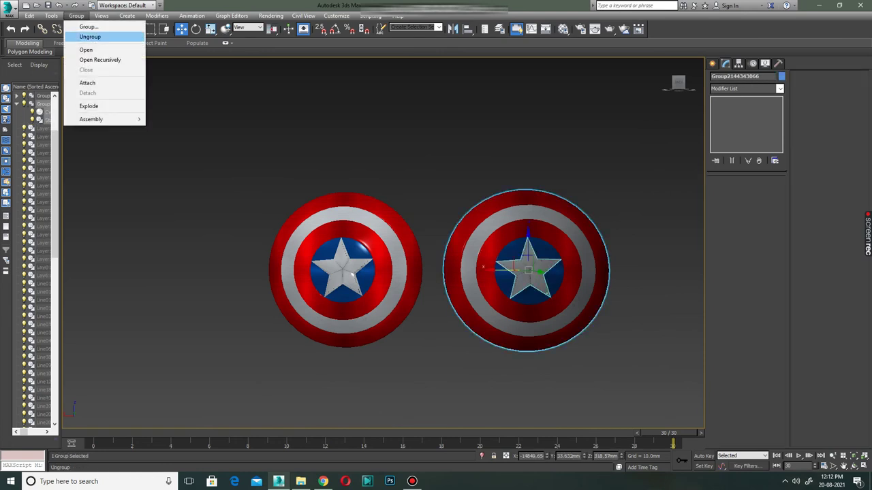
click(87, 35)
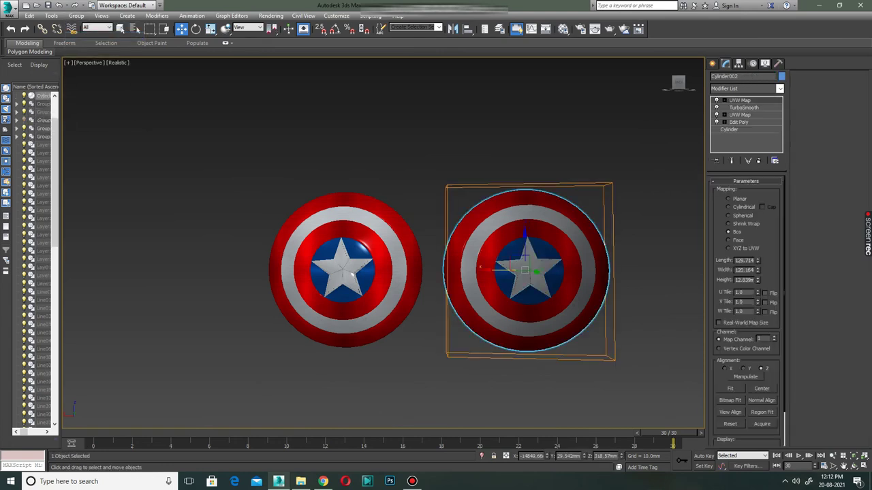
Assign the grey sample material to the copied shield's parts, replacing the existing material
key(m)
click(522, 210)
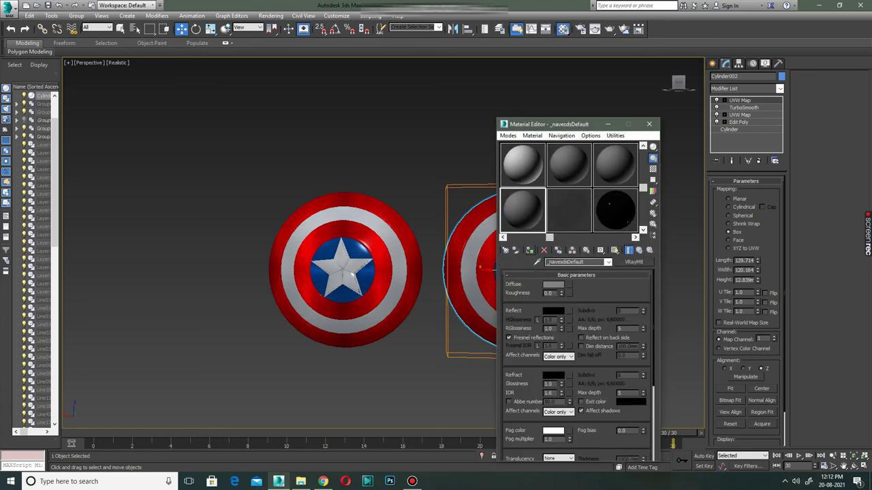
click(381, 136)
middle_drag(477, 307, 429, 307)
click(469, 269)
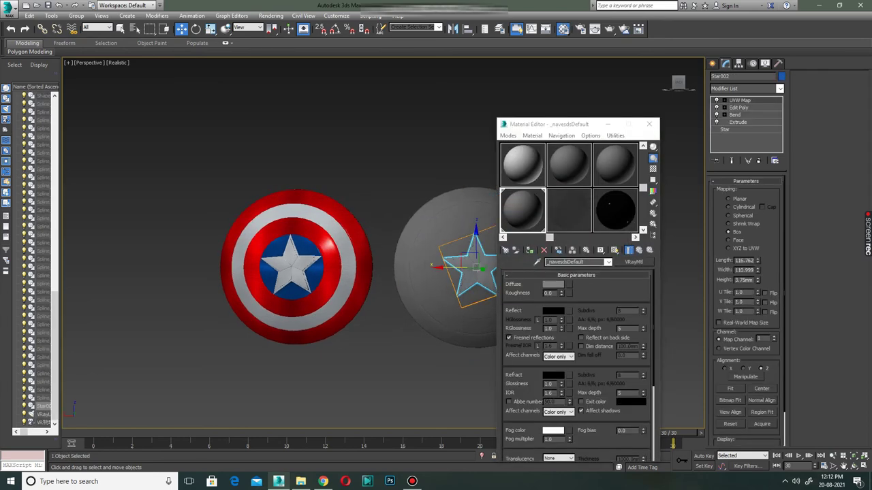
click(523, 164)
click(529, 250)
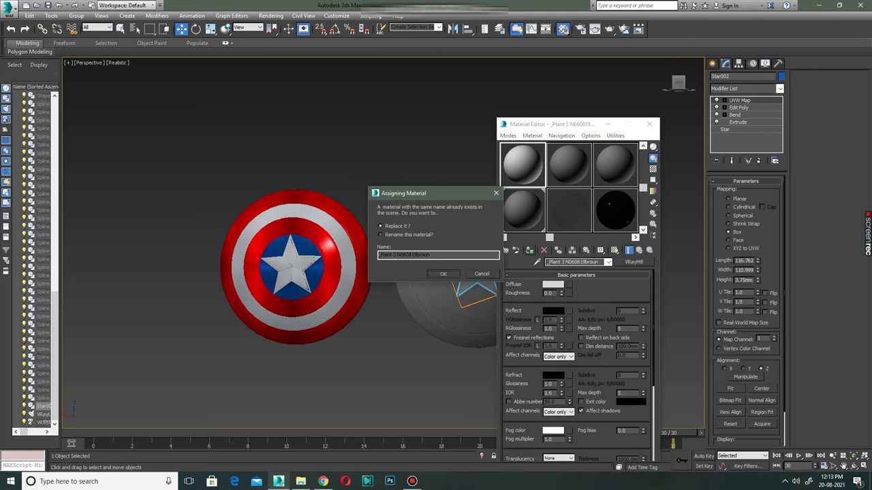
click(442, 274)
Reselect the copied star, check the next sample material's diffuse colour, then deselect
key(ctrl+d)
click(470, 269)
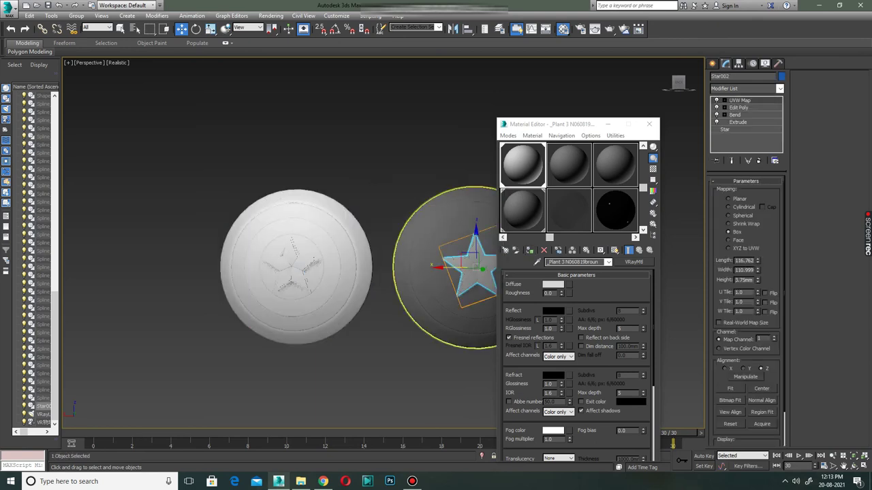
click(568, 164)
click(553, 284)
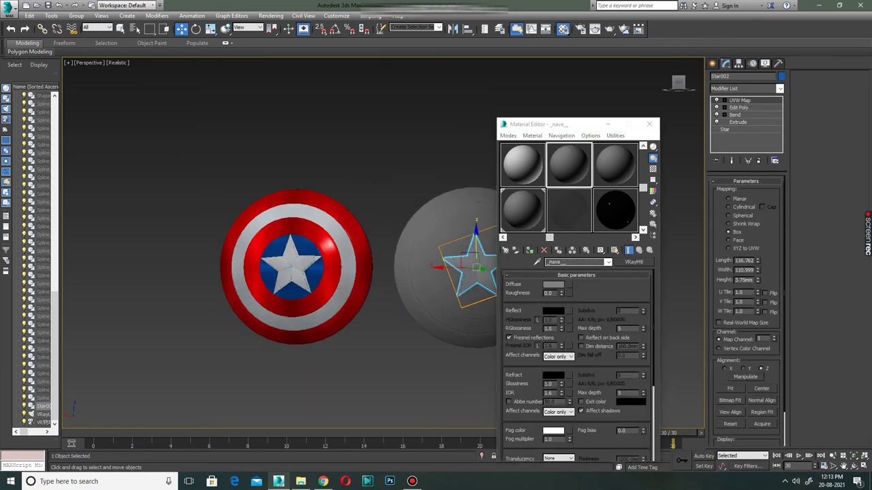
click(373, 40)
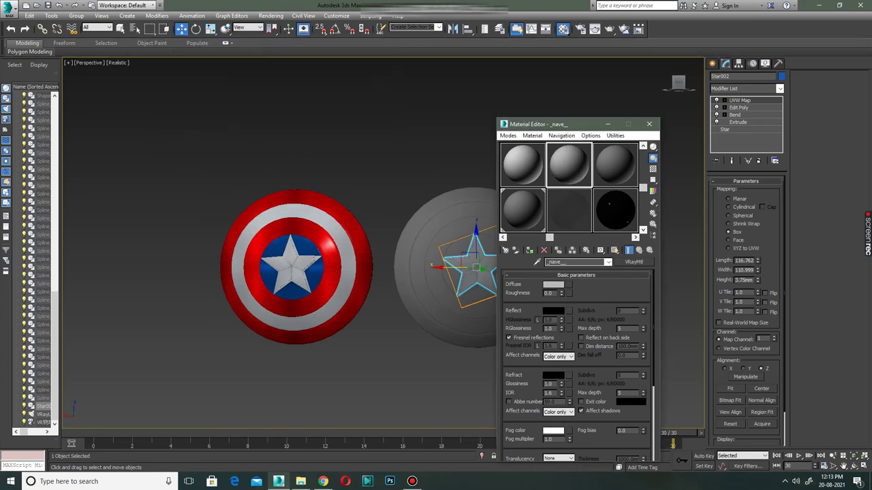
click(331, 244)
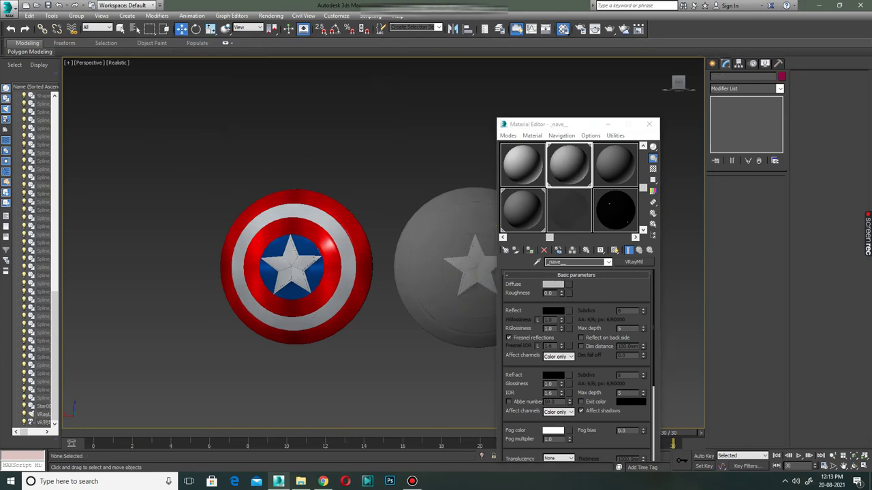
Close the Material Editor and zoom around the two shields
key(m)
scroll(477, 269, up, 8)
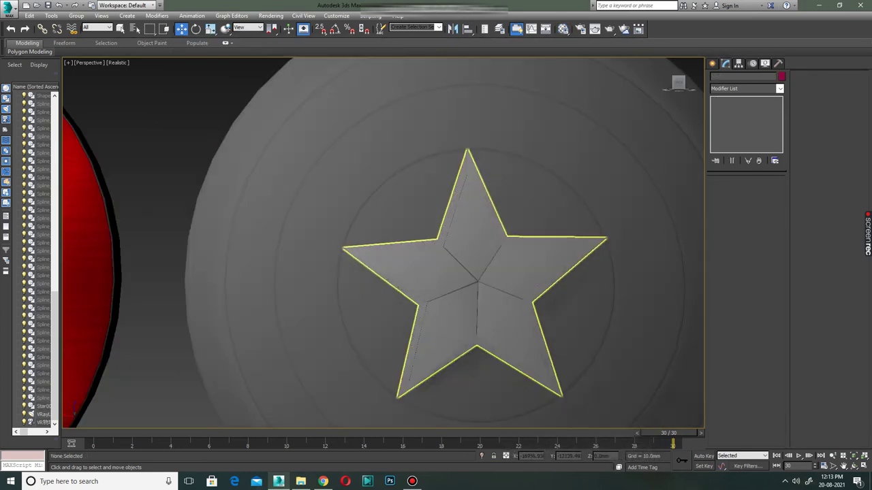
scroll(477, 269, down, 5)
scroll(122, 327, up, 3)
scroll(170, 272, up, 5)
scroll(493, 267, down, 8)
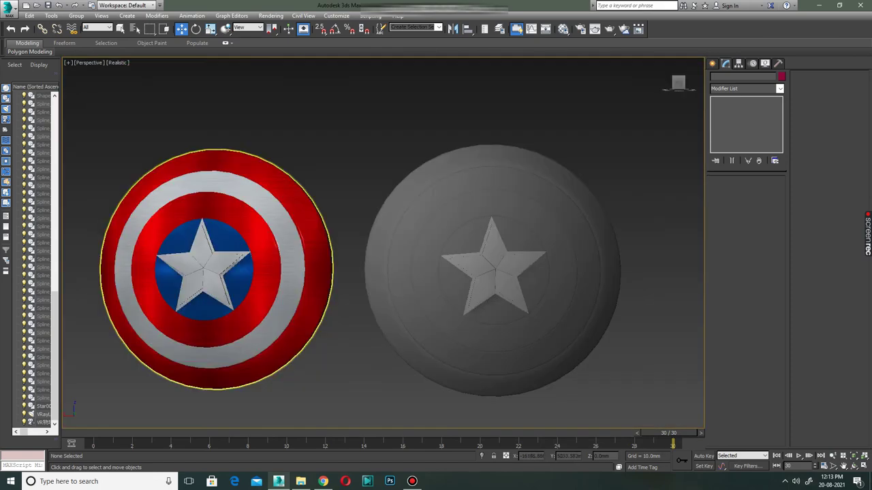
Check the grey copy's star and body, then deselect all and play the 200-frame animation
click(493, 267)
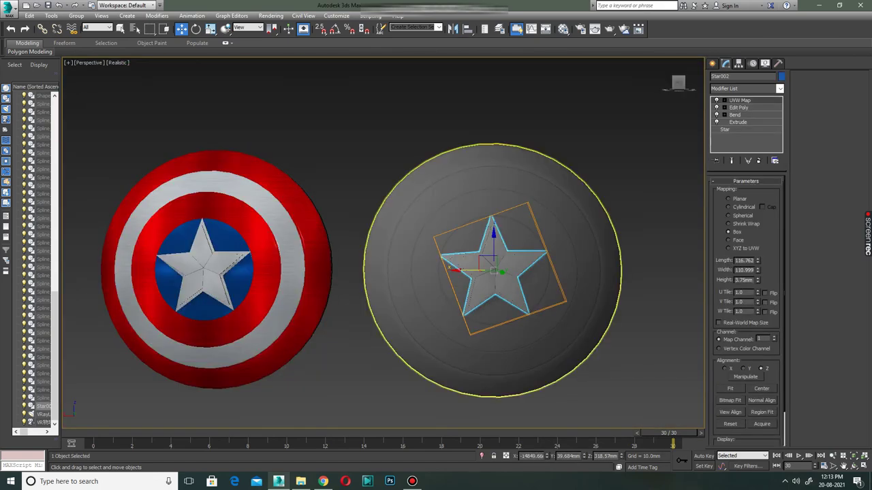
click(490, 320)
alt+middle_drag(490, 320, 481, 320)
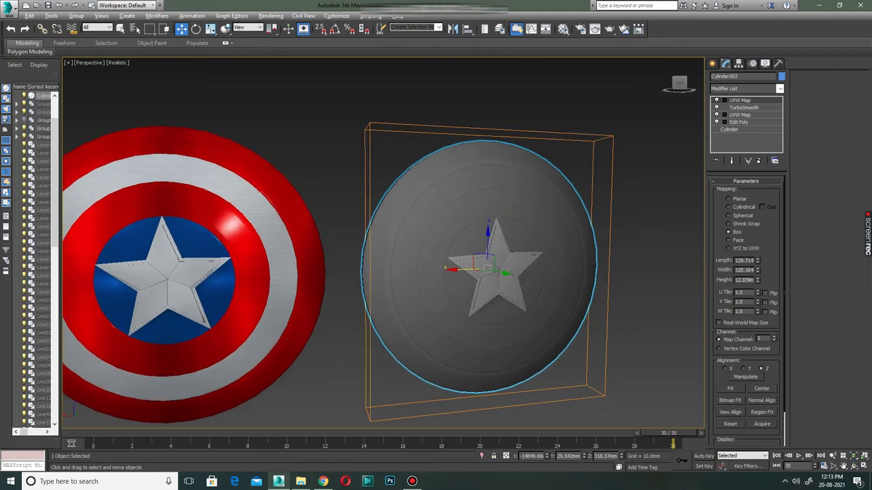
scroll(476, 272, down, 5)
mouse_move(477, 273)
alt+middle_down()
mouse_move(511, 273)
mouse_move(443, 259)
mouse_move(491, 261)
alt+middle_up()
scroll(457, 286, up, 2)
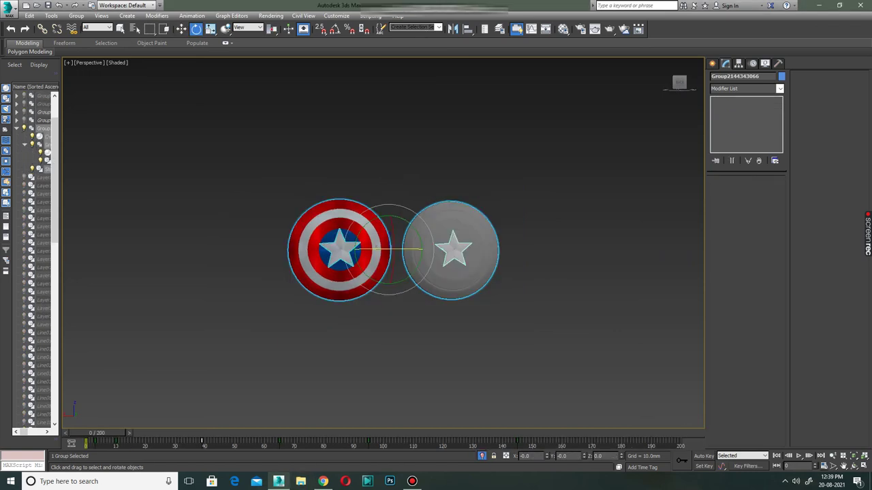
key(ctrl+d)
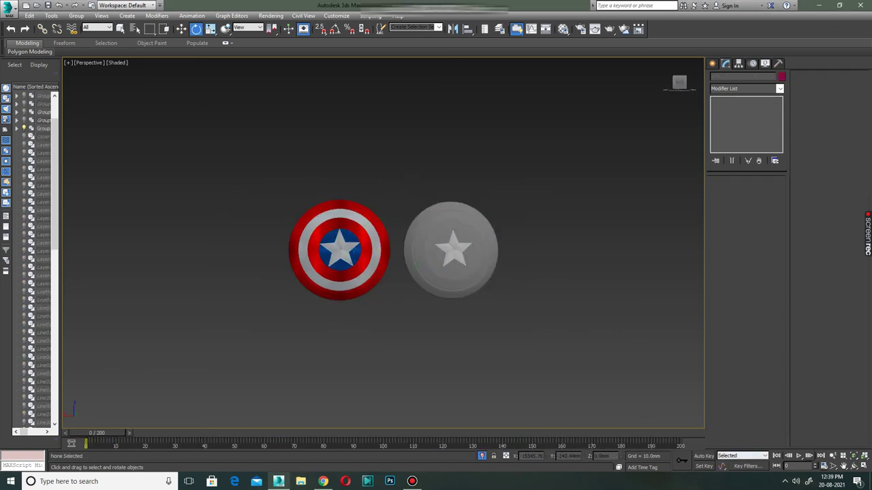
click(798, 456)
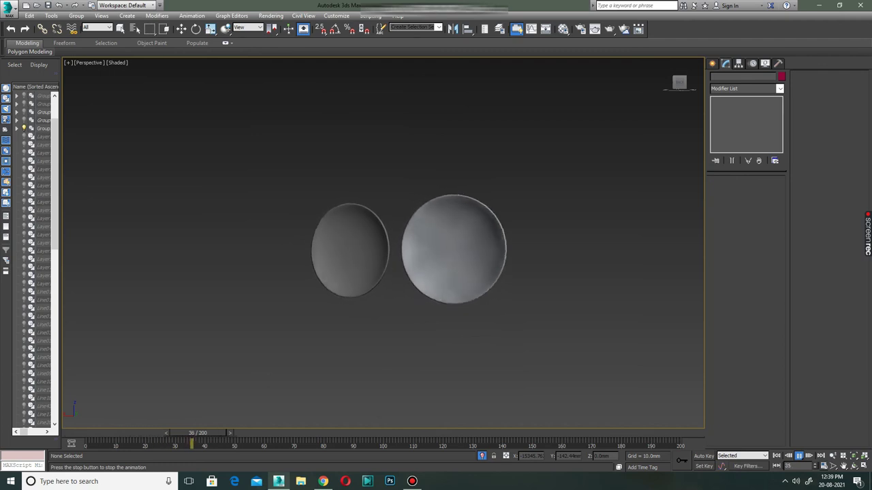